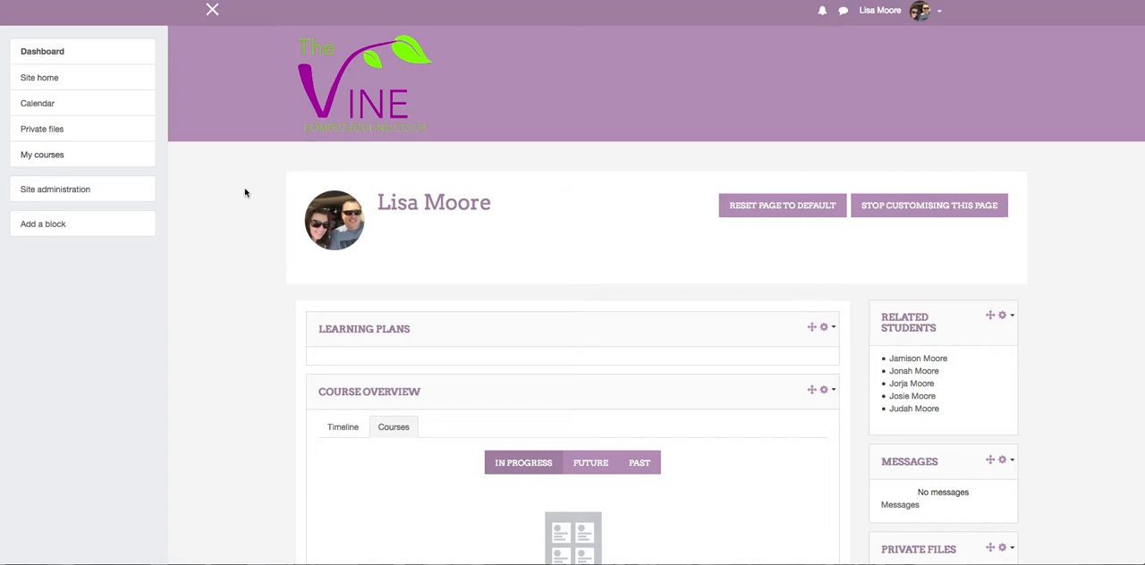
# Open the US History course from the future courses in the dashboard's Course Overview.
pyautogui.scroll(-3, 246, 192)
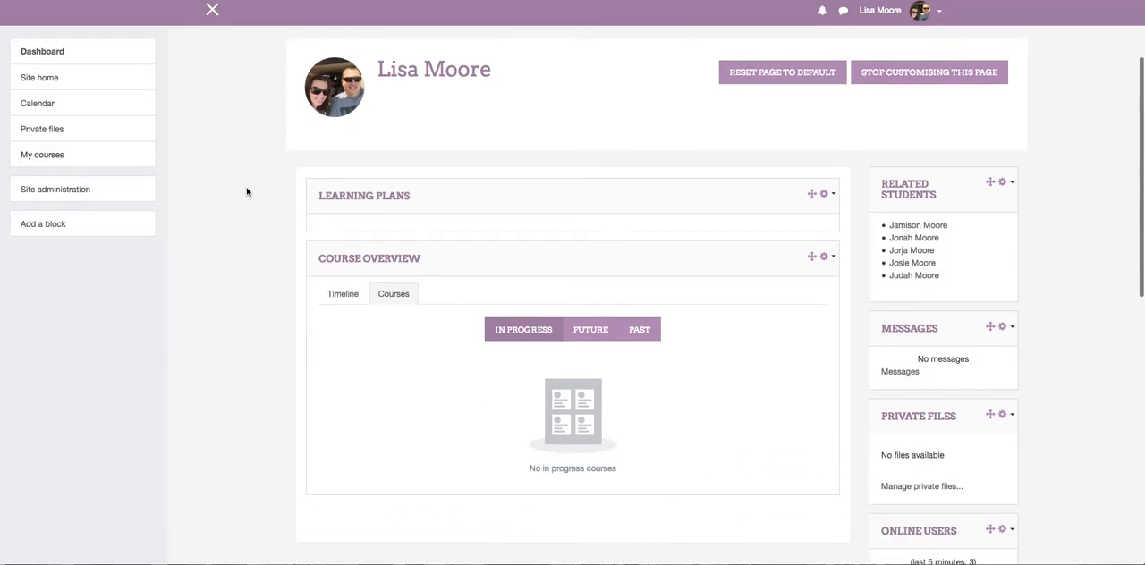
pyautogui.scroll(-2, 247, 192)
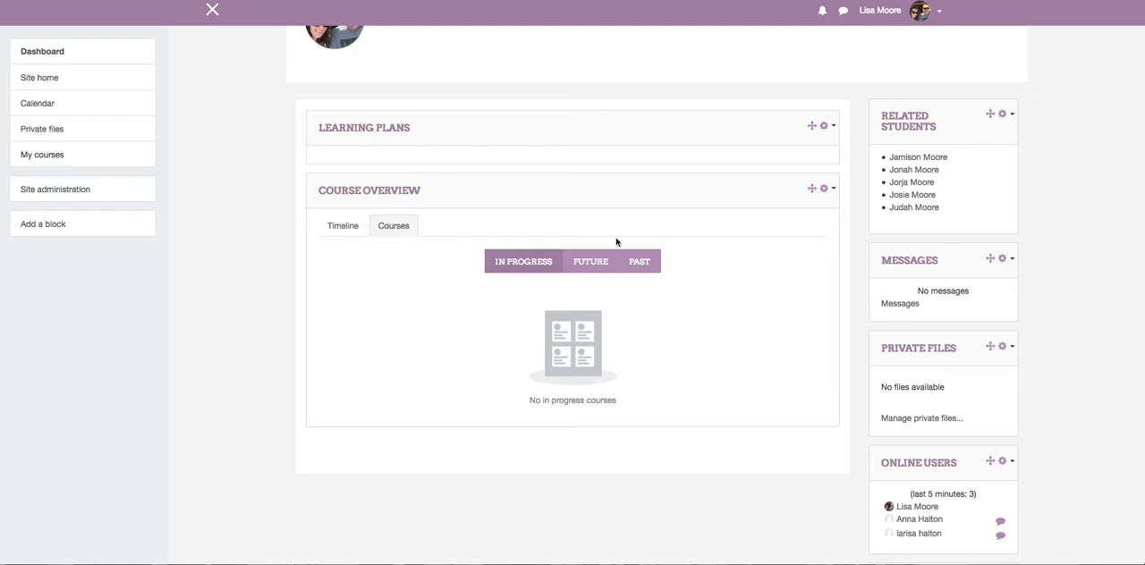
pyautogui.click(590, 264)
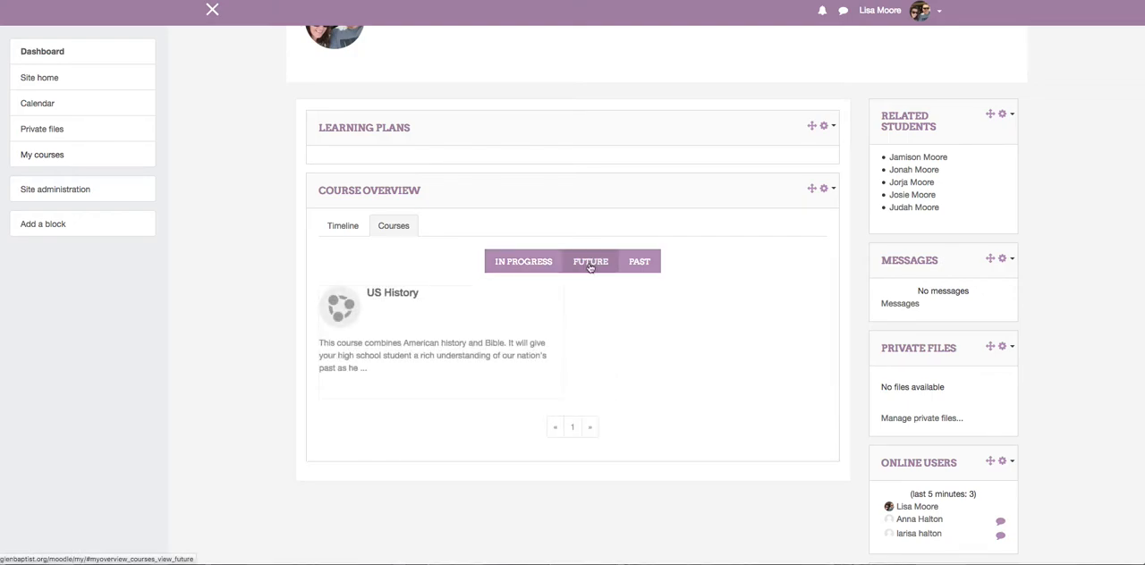
pyautogui.click(393, 295)
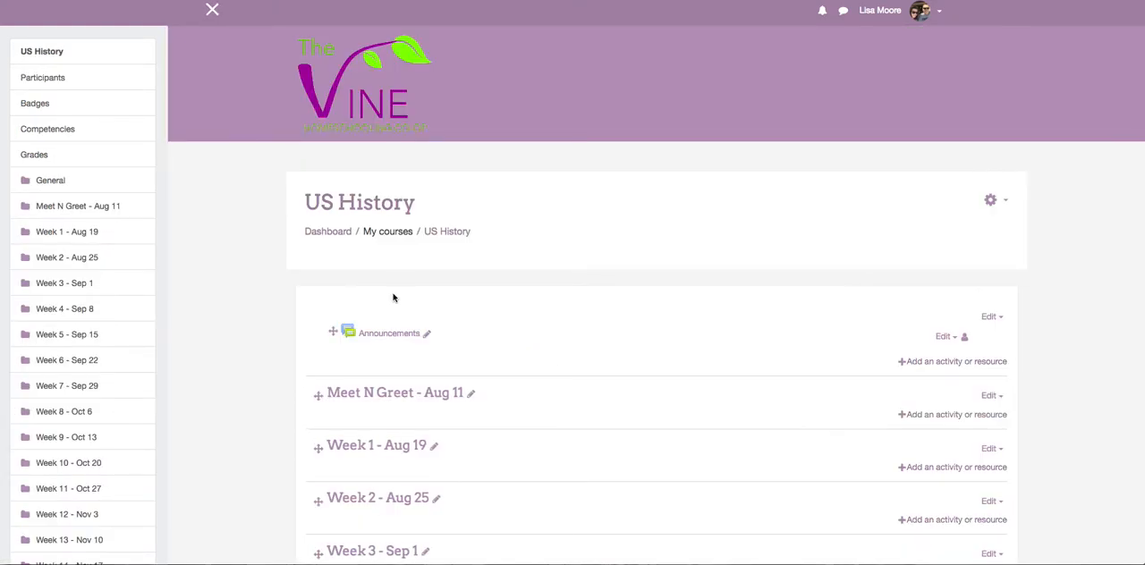
# Turn editing off for the US History course and turn it back on.
pyautogui.scroll(-1, 665, 217)
pyautogui.scroll(1, 665, 218)
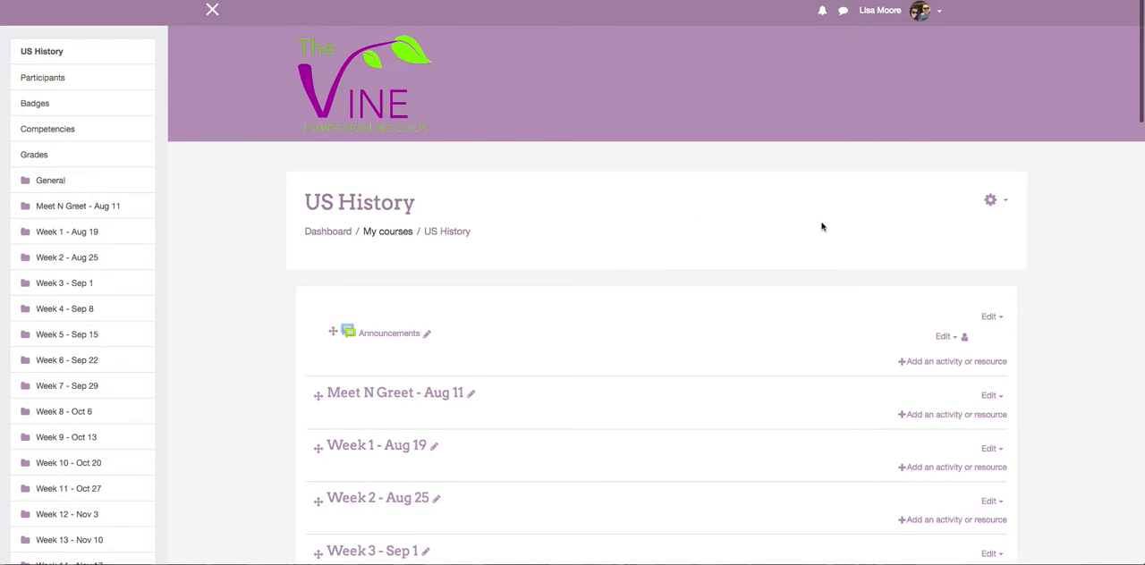
pyautogui.click(993, 200)
pyautogui.click(959, 238)
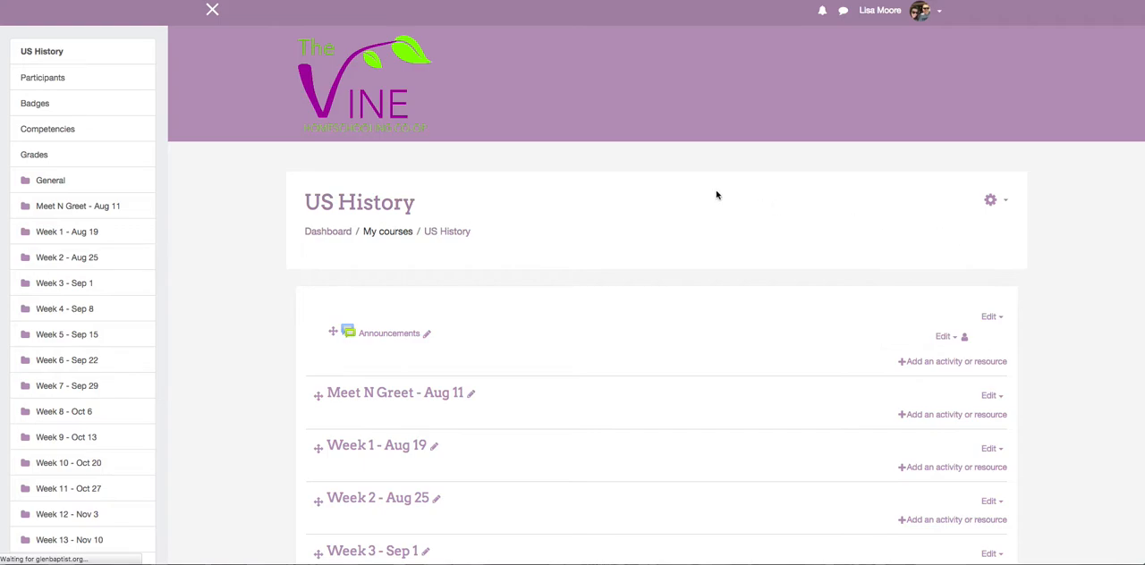
pyautogui.scroll(-3, 716, 195)
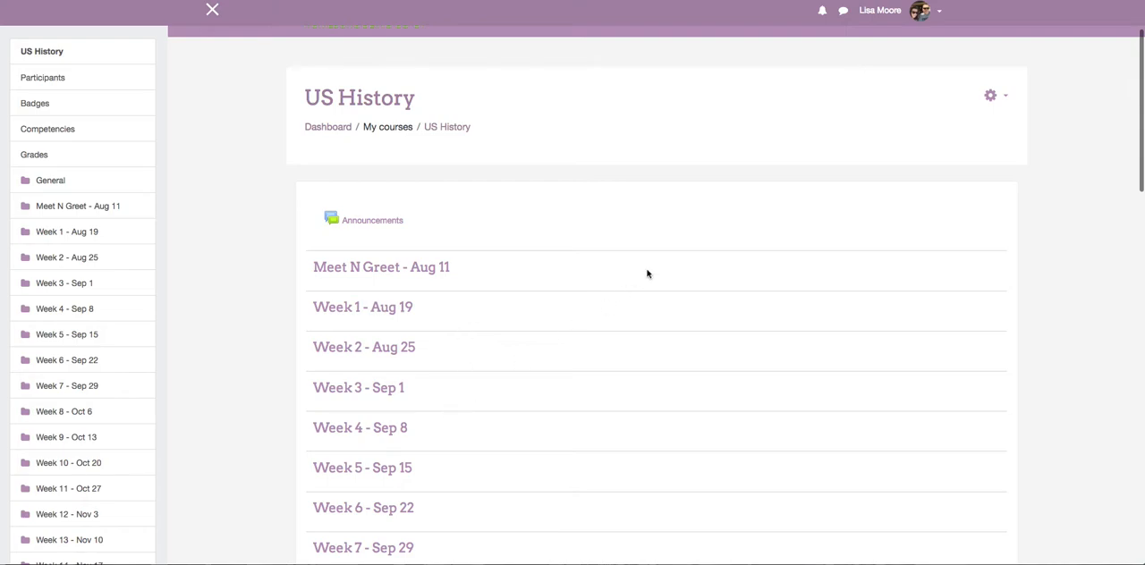
pyautogui.scroll(1, 647, 272)
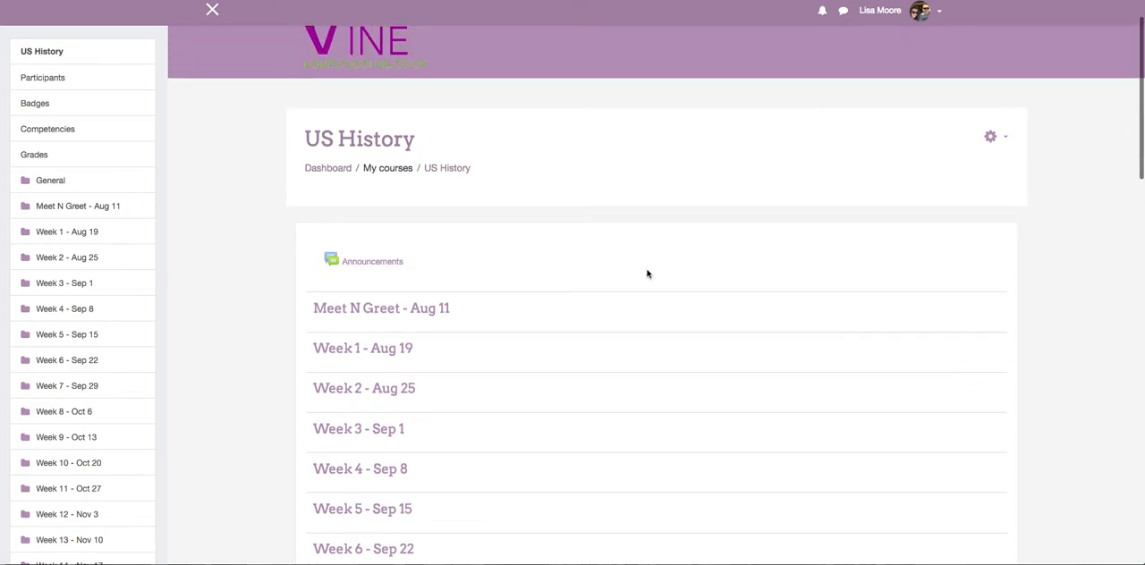
pyautogui.click(992, 140)
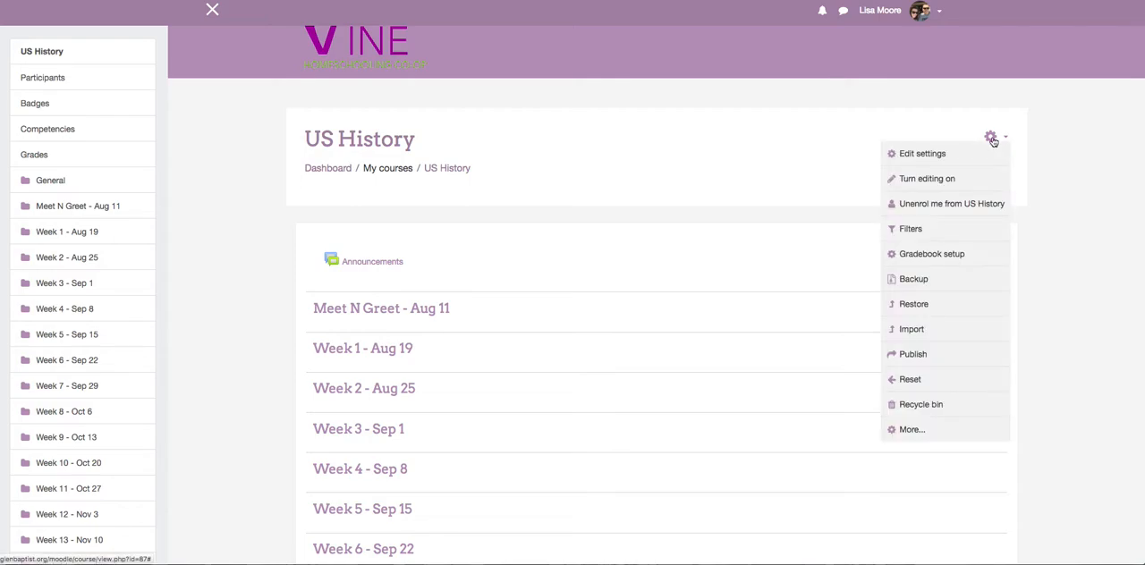
pyautogui.click(906, 182)
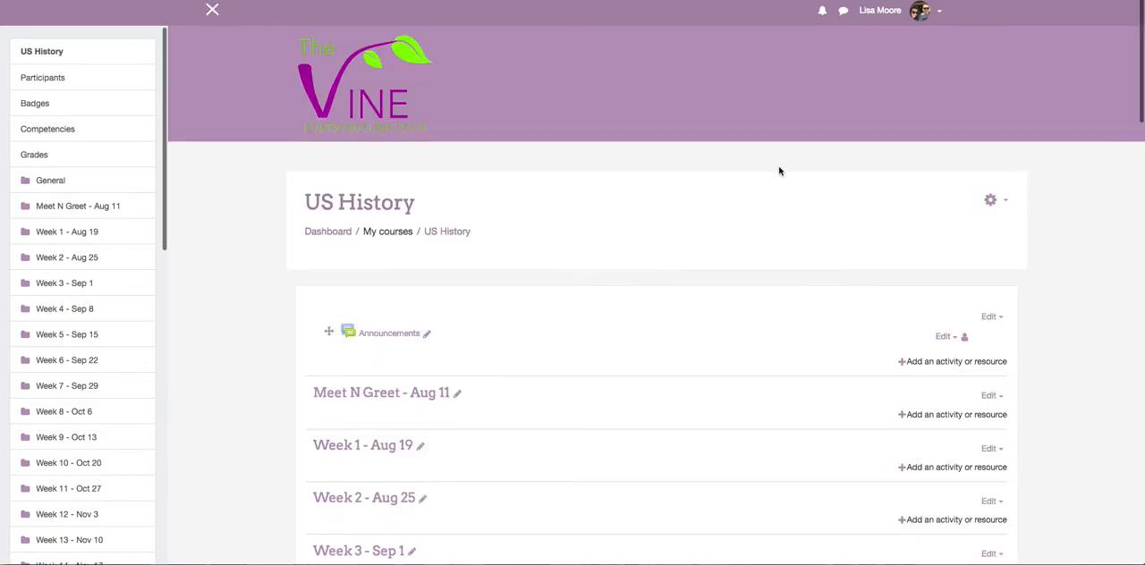
# Open the gradebook setup of the US History course.
pyautogui.scroll(-3, 779, 171)
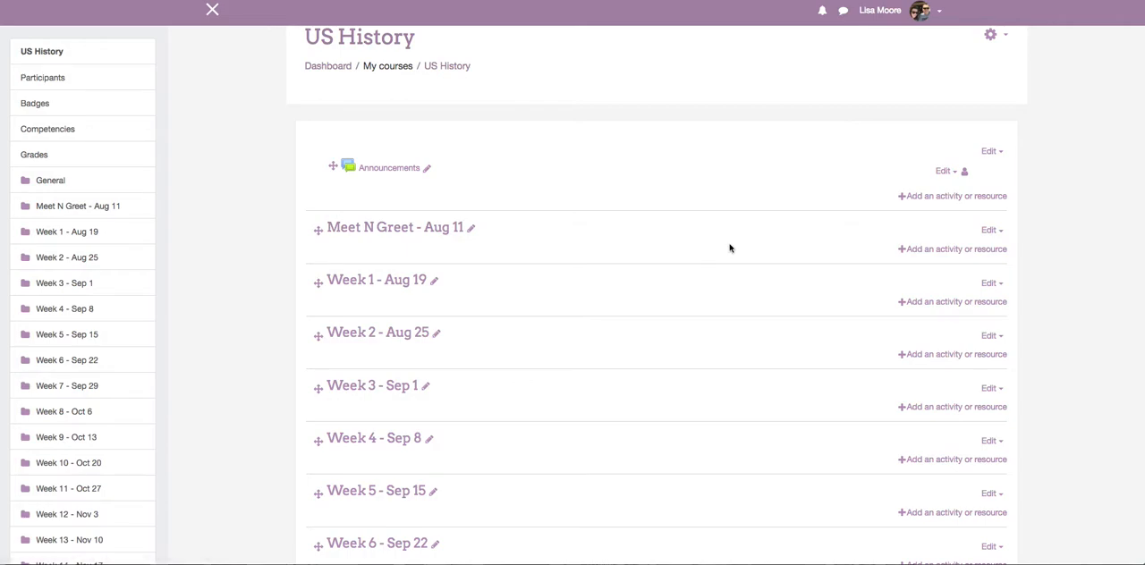
pyautogui.scroll(2, 767, 240)
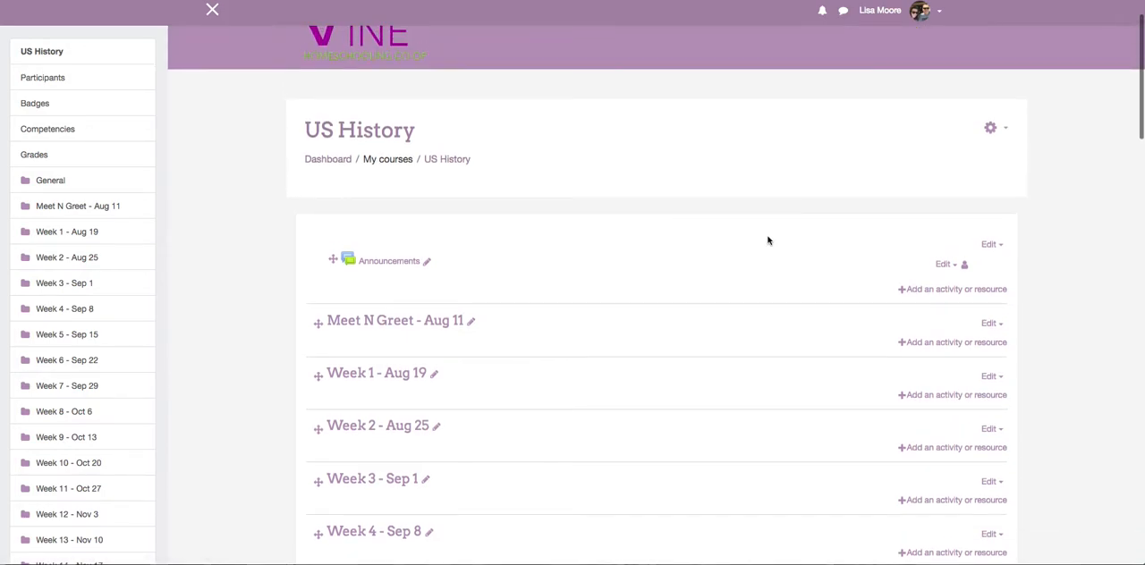
pyautogui.scroll(1, 767, 240)
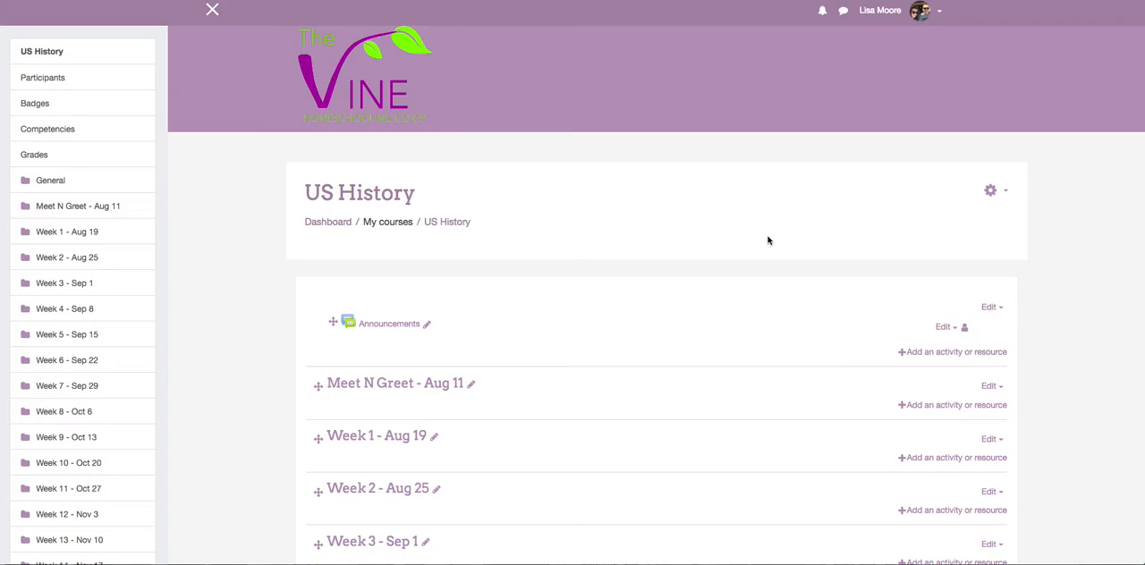
pyautogui.click(990, 194)
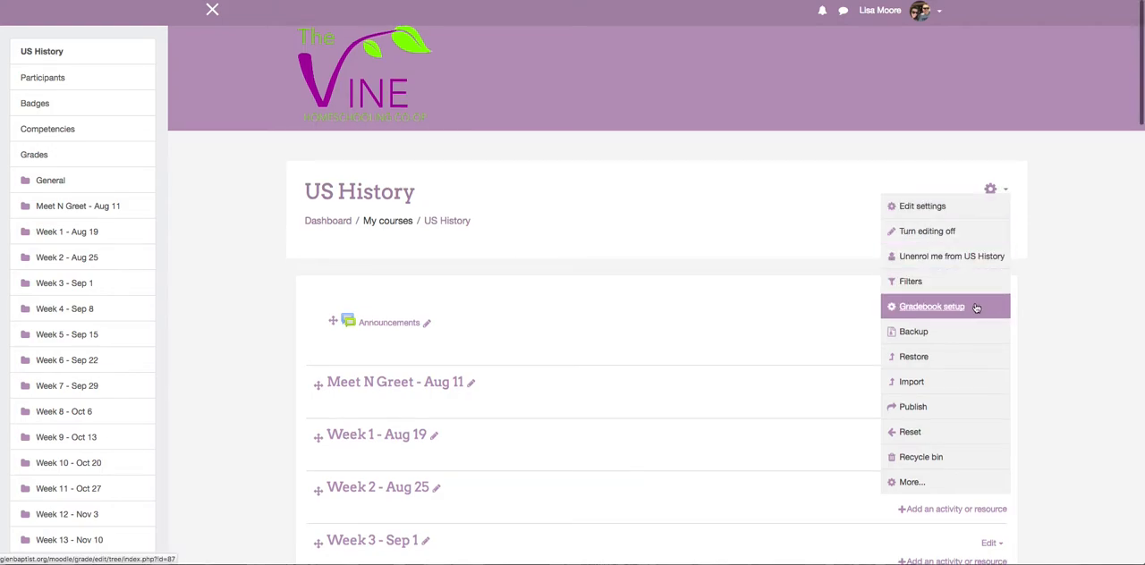
pyautogui.click(944, 308)
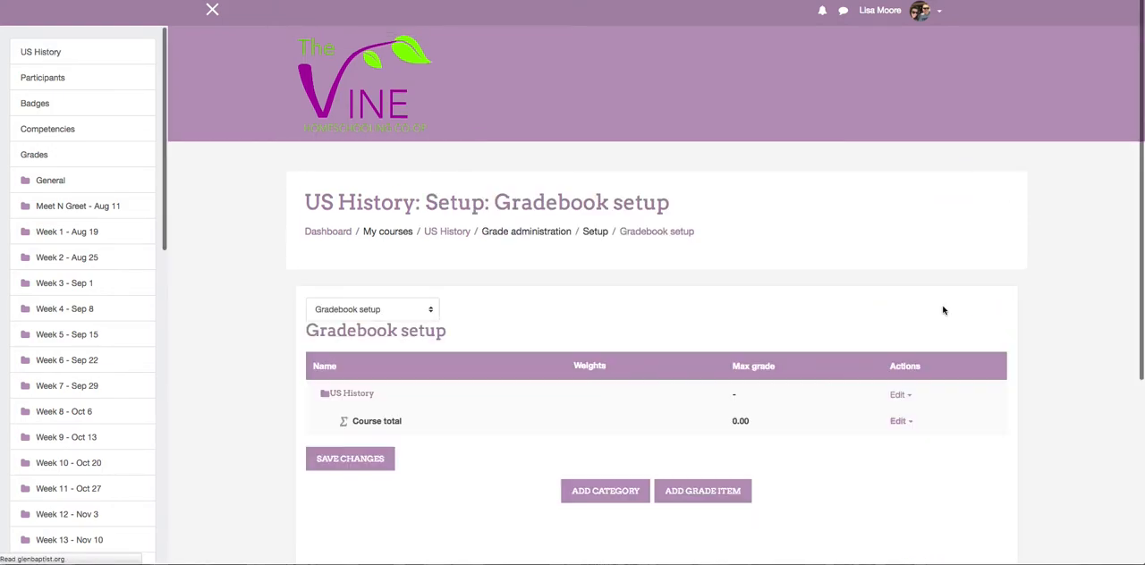
# Add a grade category named Homework to the gradebook and save it.
pyautogui.scroll(-1, 902, 170)
pyautogui.scroll(-1, 901, 168)
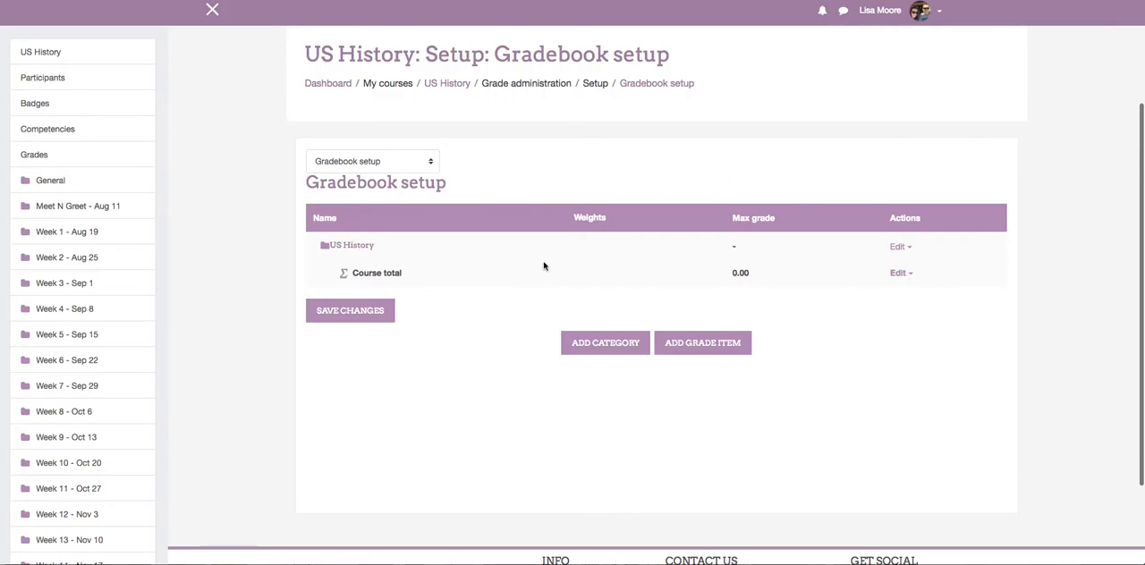
pyautogui.click(619, 347)
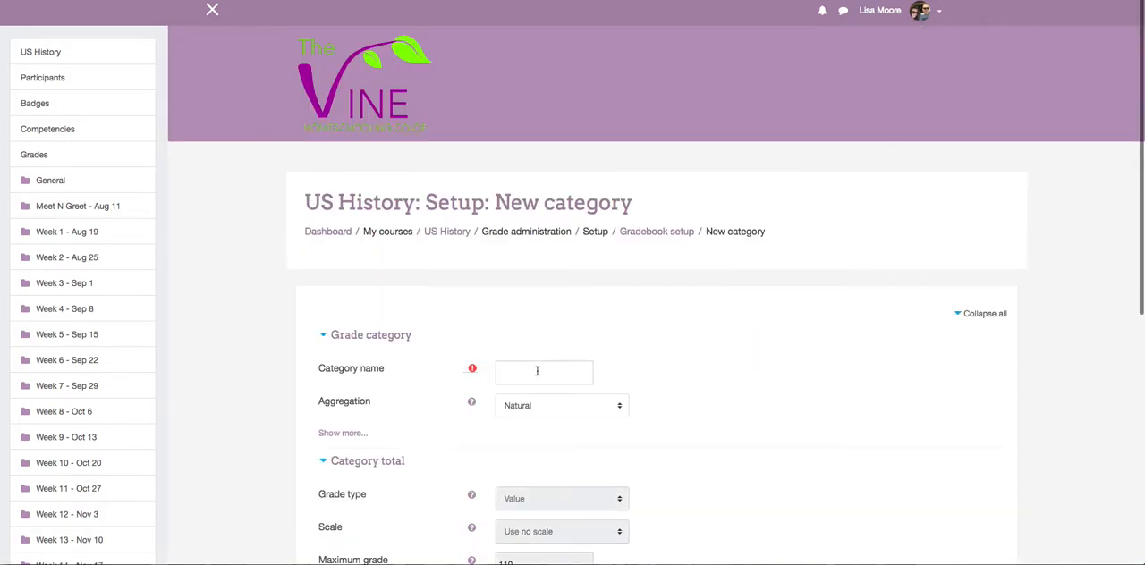
pyautogui.click(536, 375)
pyautogui.write('Homework')
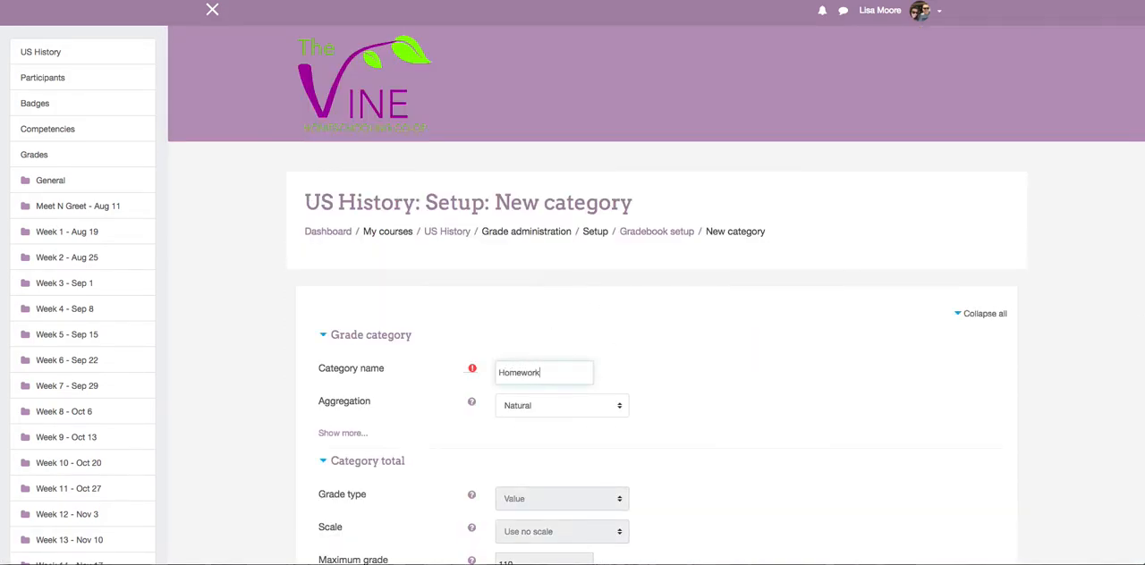
pyautogui.scroll(-10, 529, 393)
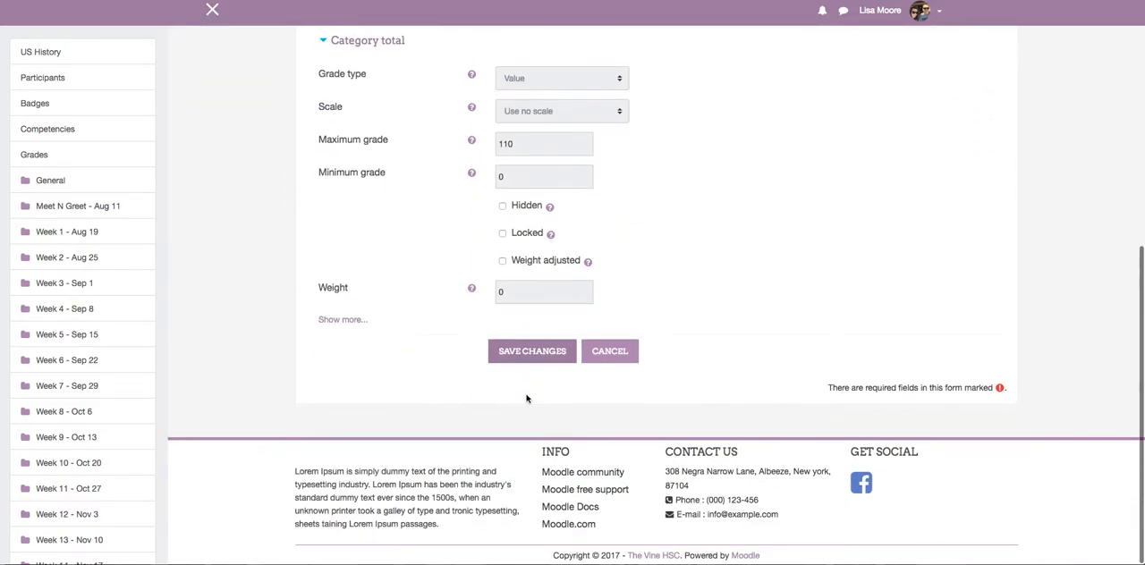
pyautogui.click(532, 352)
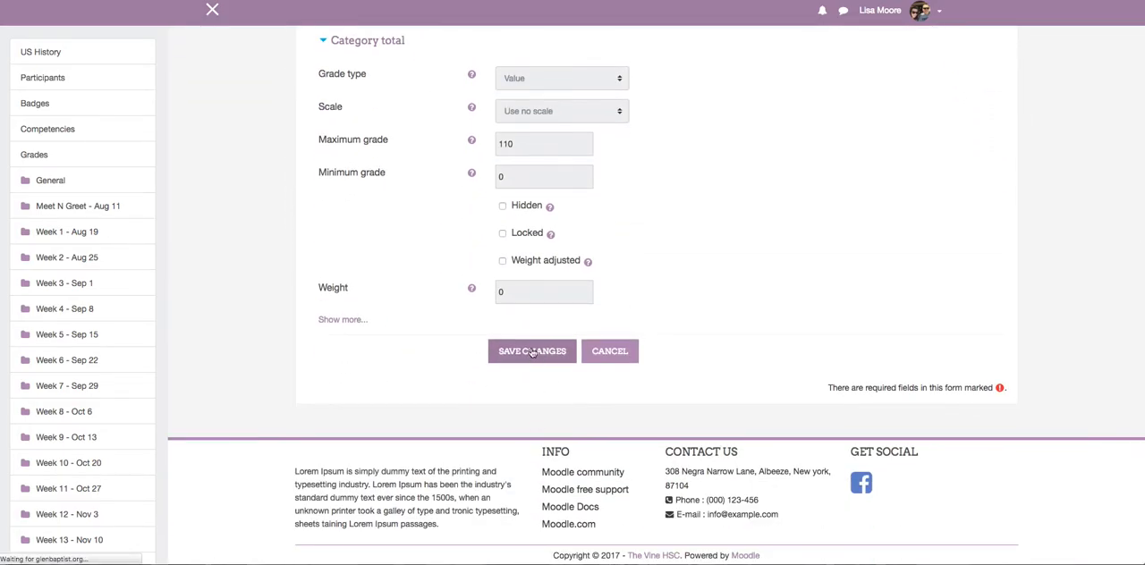
# Add a grade category named Quizzes to the gradebook and save it.
pyautogui.scroll(-5, 603, 351)
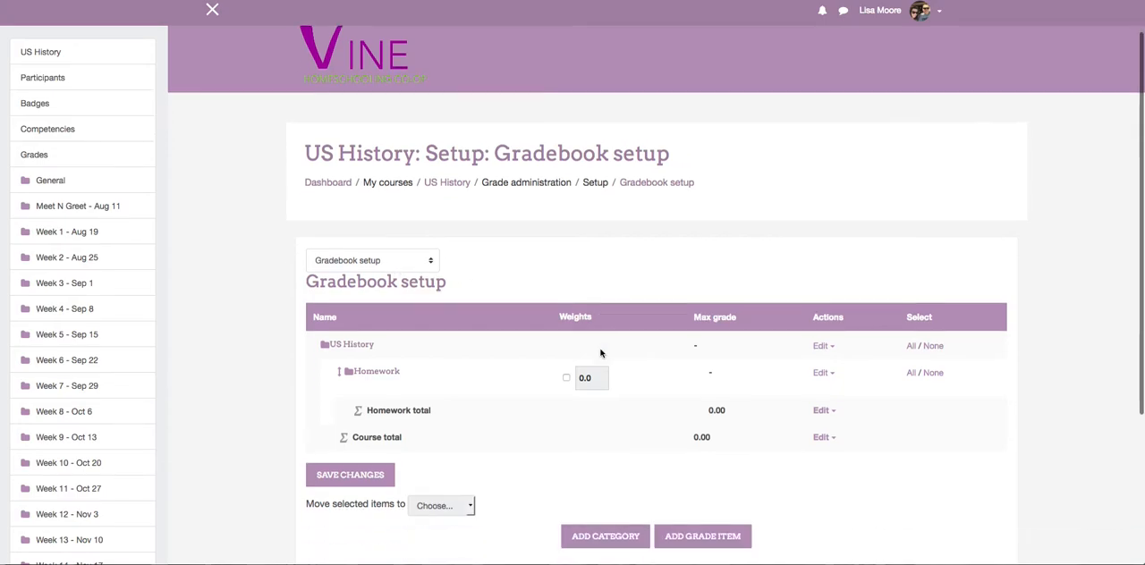
pyautogui.click(603, 341)
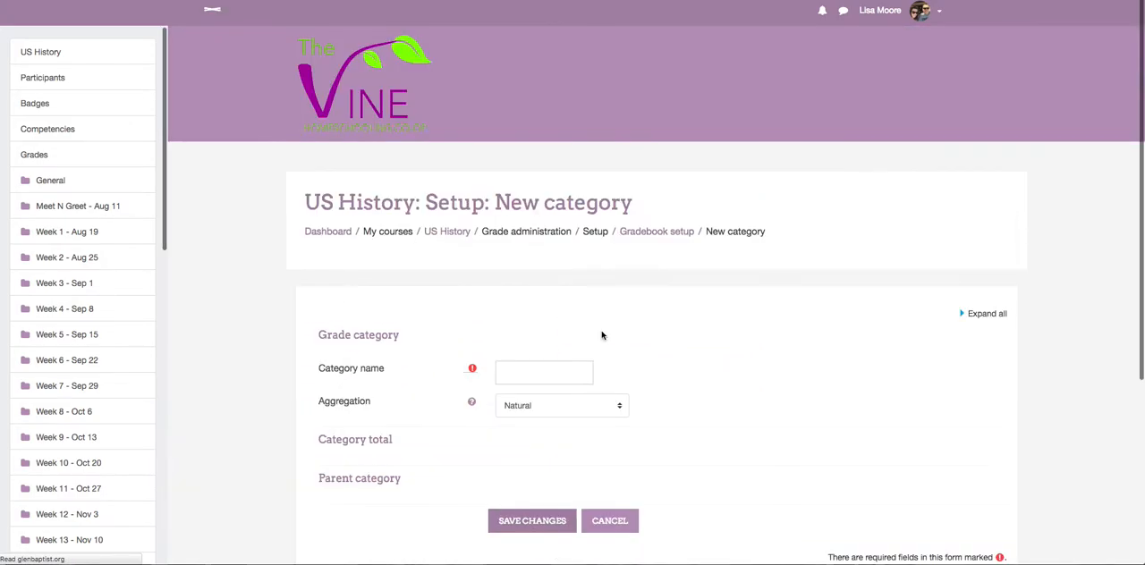
pyautogui.click(558, 367)
pyautogui.write('Q')
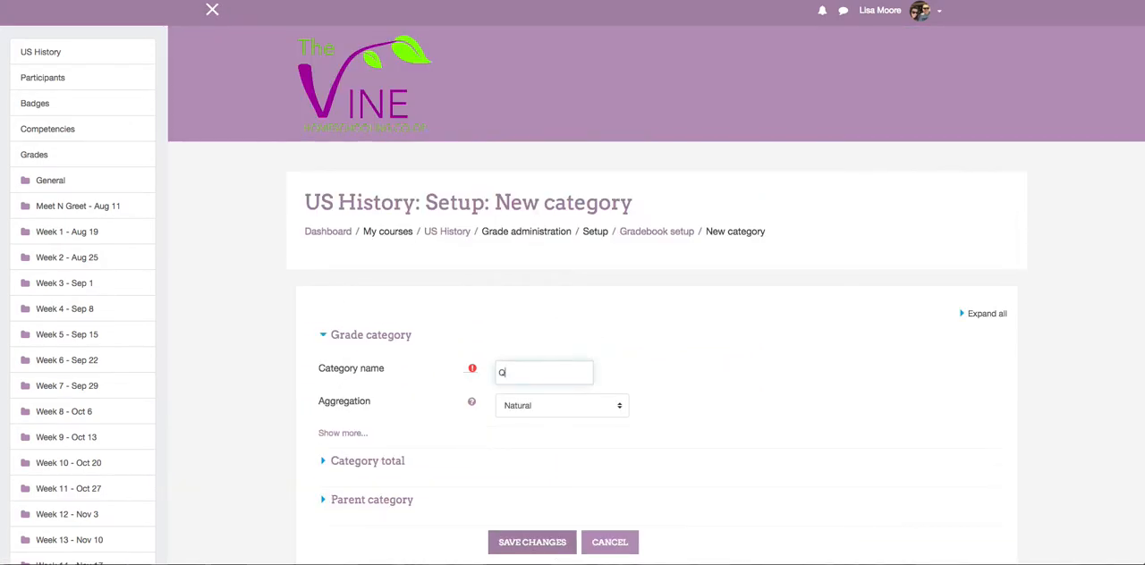
pyautogui.write('uizzes')
pyautogui.scroll(-5, 528, 348)
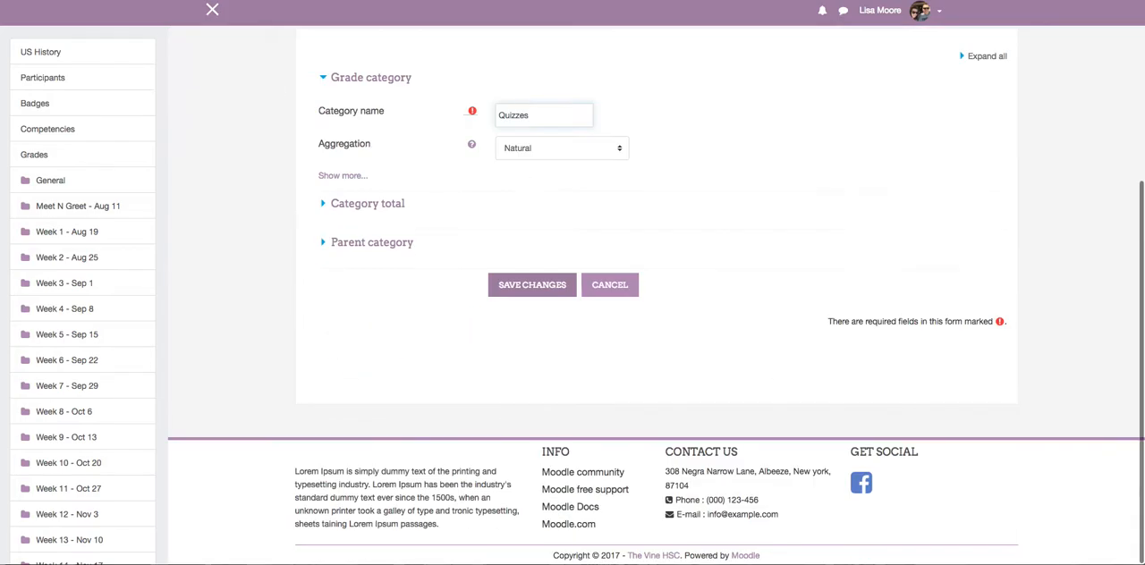
pyautogui.click(524, 293)
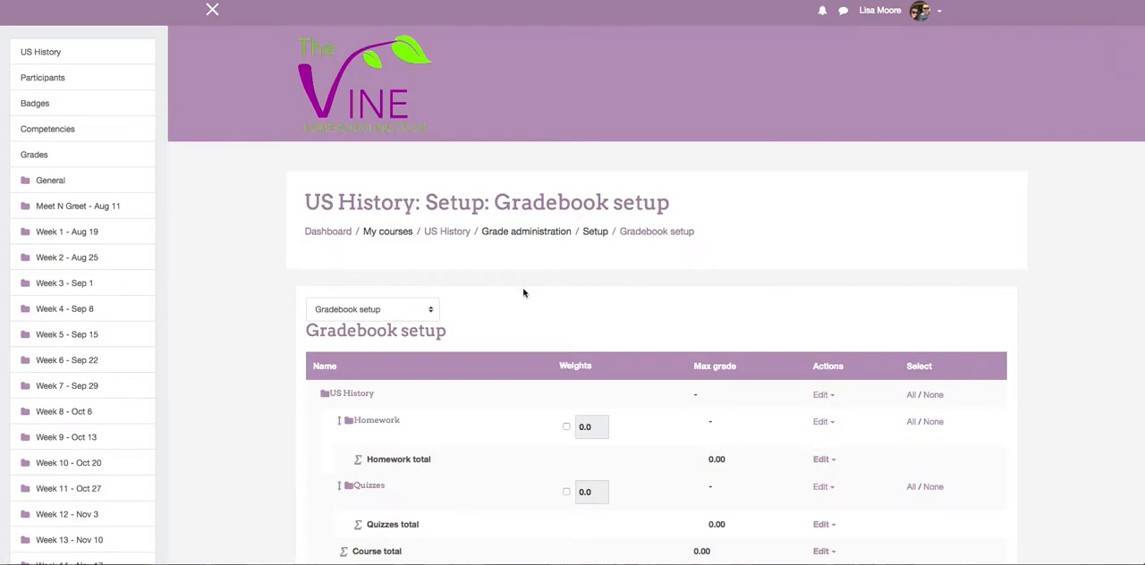
# Add a grade category named Tests to the gradebook and save it.
pyautogui.scroll(-4, 524, 293)
pyautogui.scroll(-1, 525, 293)
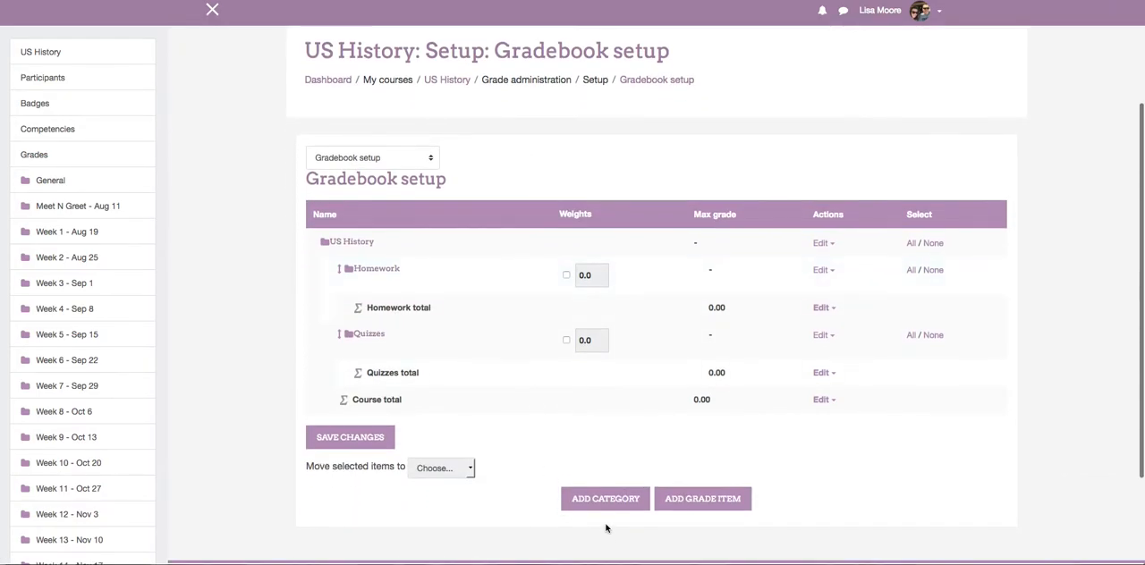
pyautogui.click(594, 499)
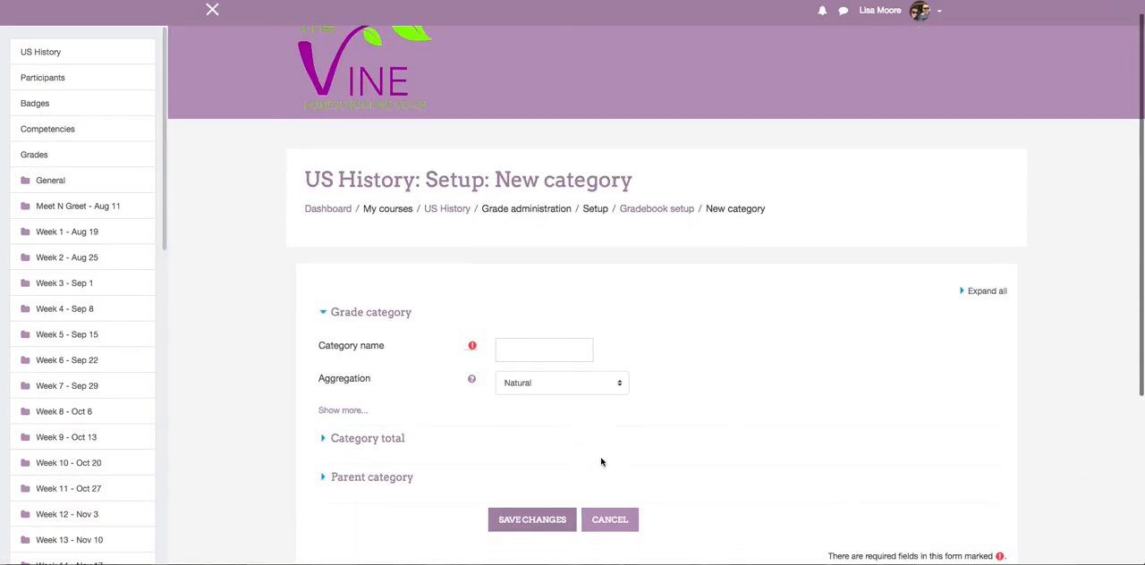
pyautogui.click(544, 349)
pyautogui.write('Tests')
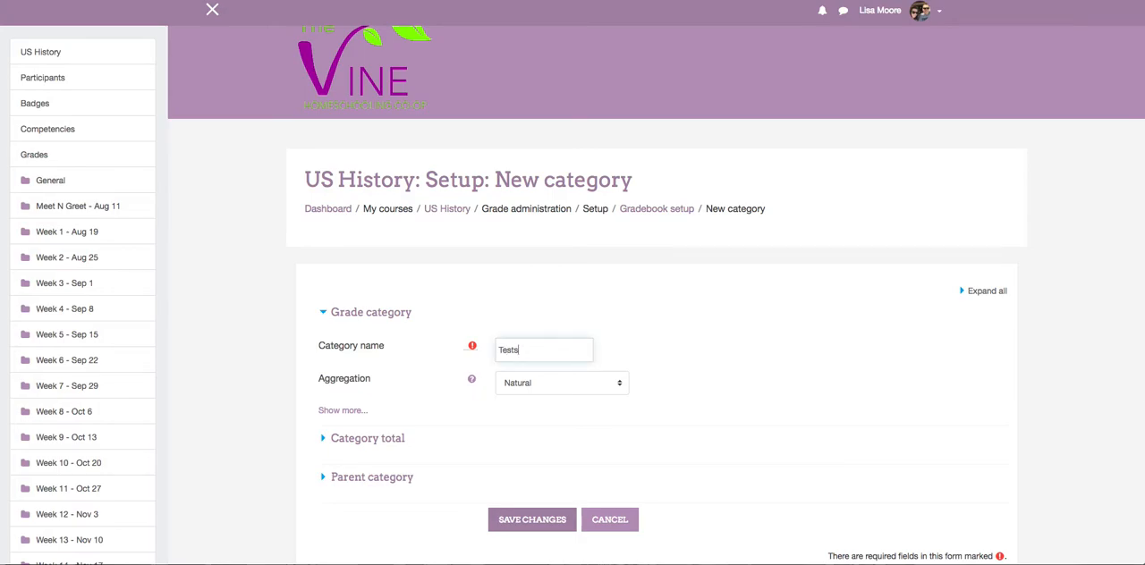
pyautogui.scroll(-5, 569, 372)
pyautogui.click(533, 284)
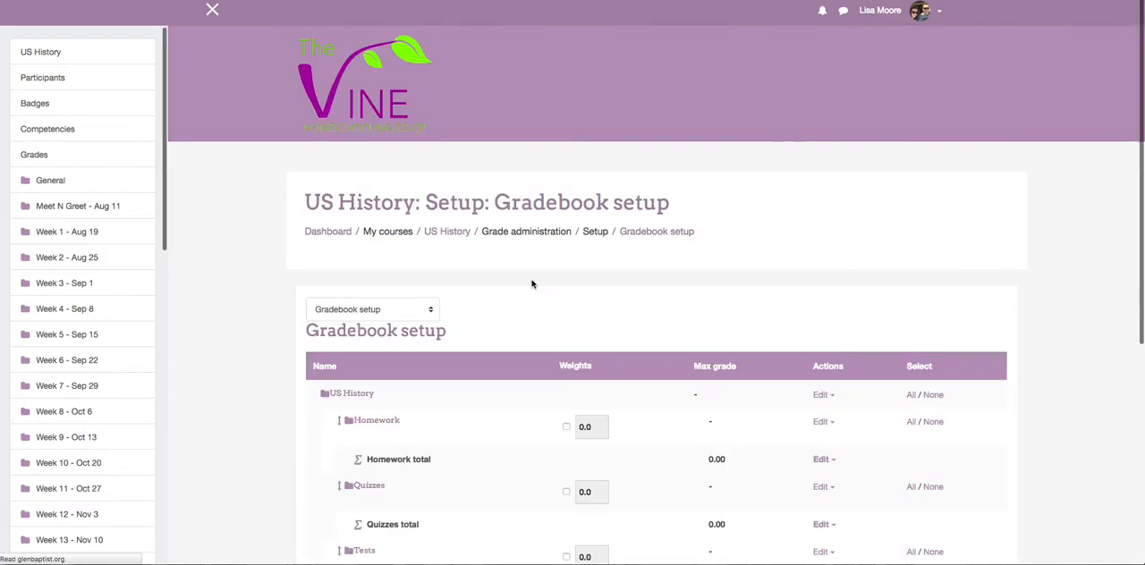
# Add a grade category named Class Participation to the gradebook and save it.
pyautogui.scroll(-5, 572, 310)
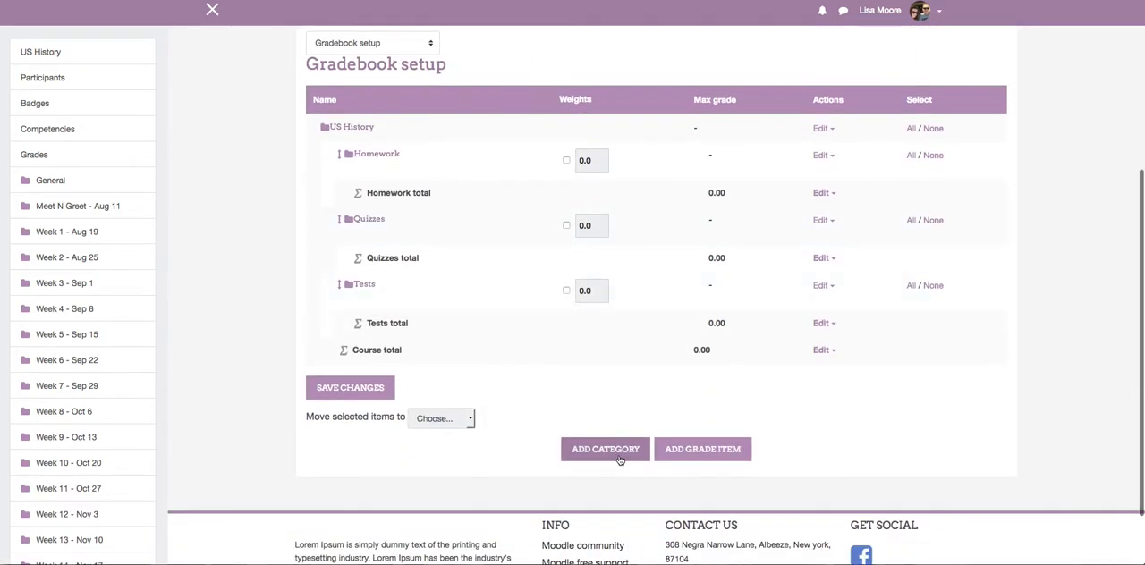
pyautogui.click(611, 457)
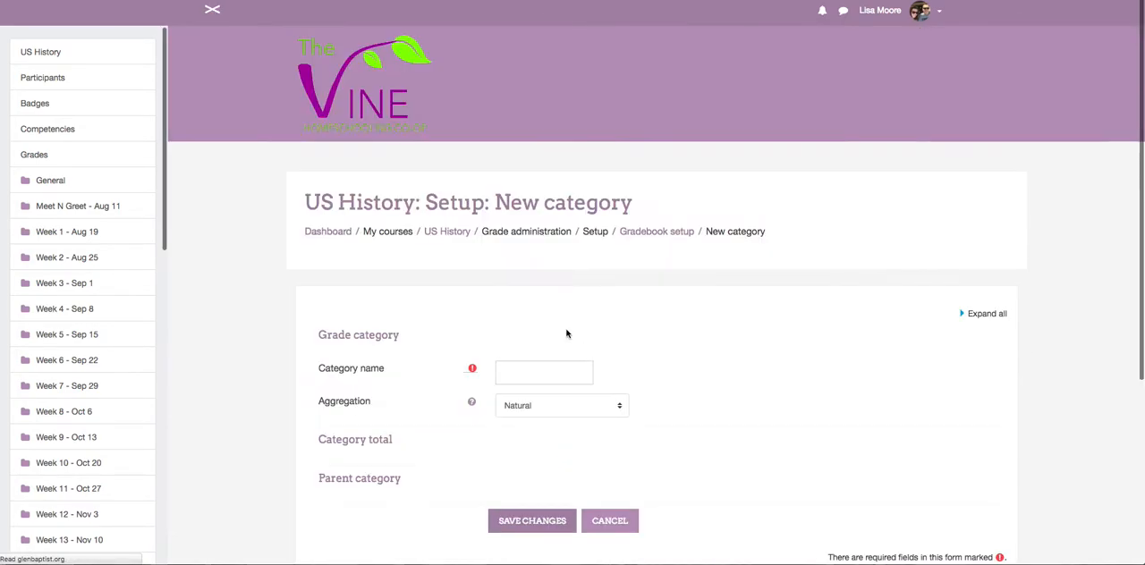
pyautogui.click(538, 376)
pyautogui.write('Class Participation')
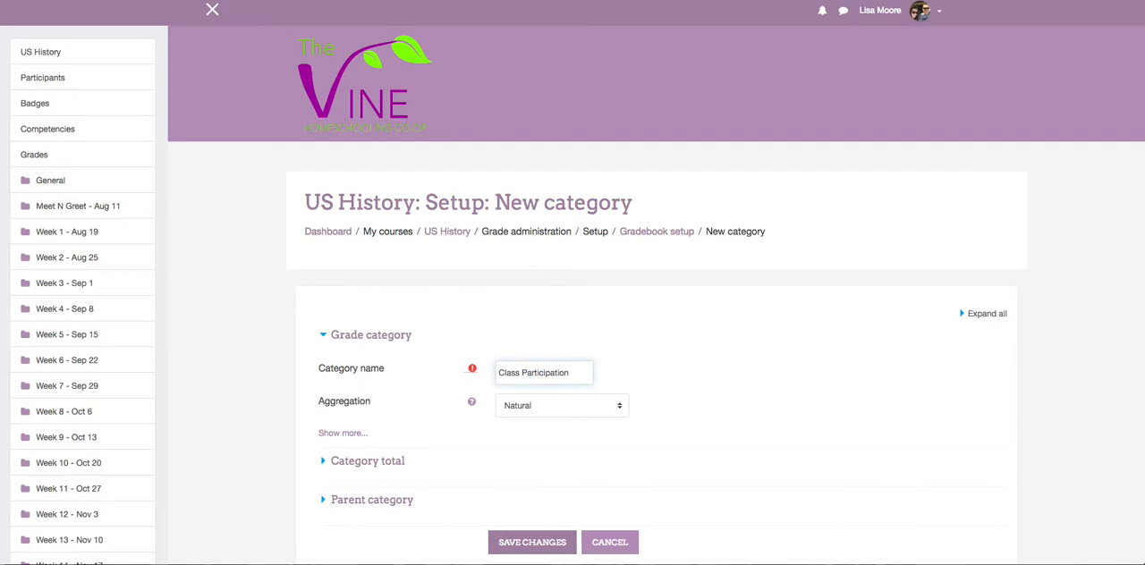
pyautogui.scroll(-5, 537, 295)
pyautogui.click(535, 295)
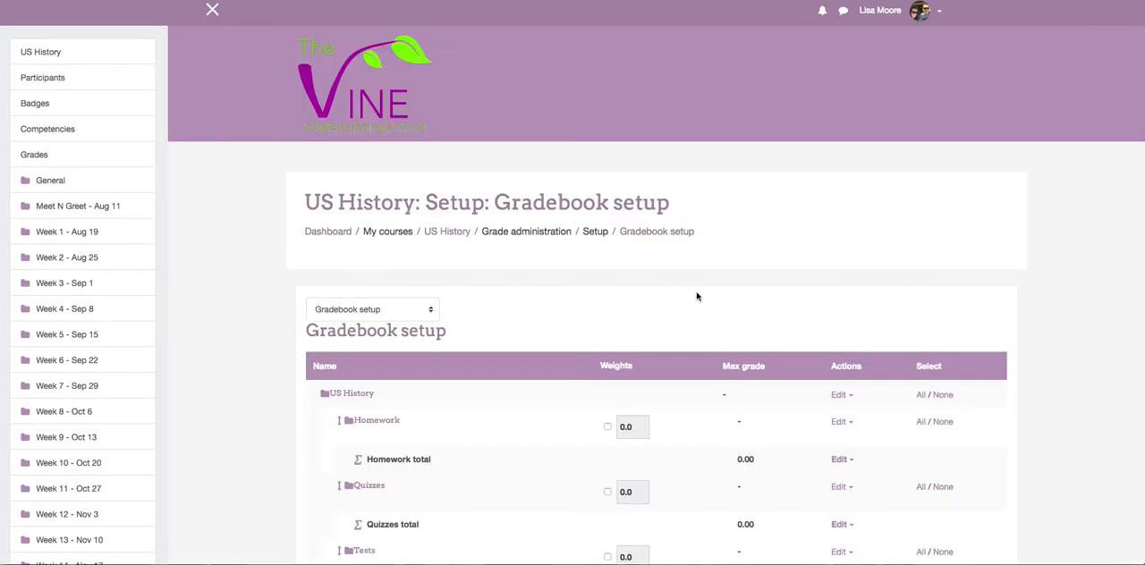
# Enable custom weights for the Homework, Quizzes, Tests and Class Participation categories.
pyautogui.scroll(-5, 697, 295)
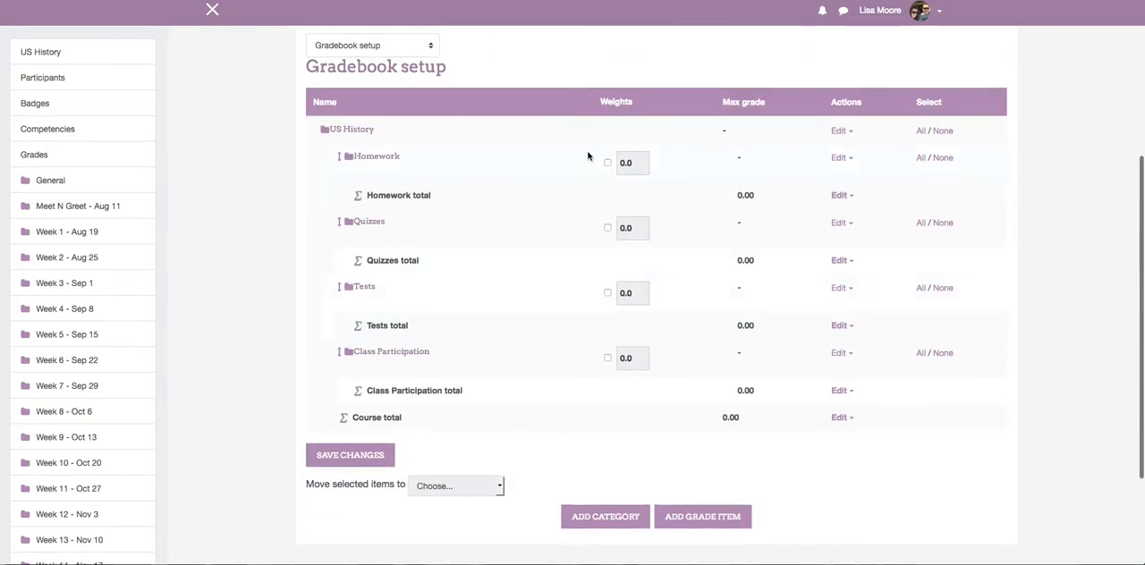
pyautogui.click(607, 162)
pyautogui.click(608, 228)
pyautogui.click(608, 293)
pyautogui.click(607, 359)
# Set the category weights to 40 for Homework, 10 for Quizzes, 40 for Tests and 10 for Class Participation, and save the changes.
pyautogui.moveTo(639, 163); pyautogui.dragTo(603, 163)
pyautogui.write('40')
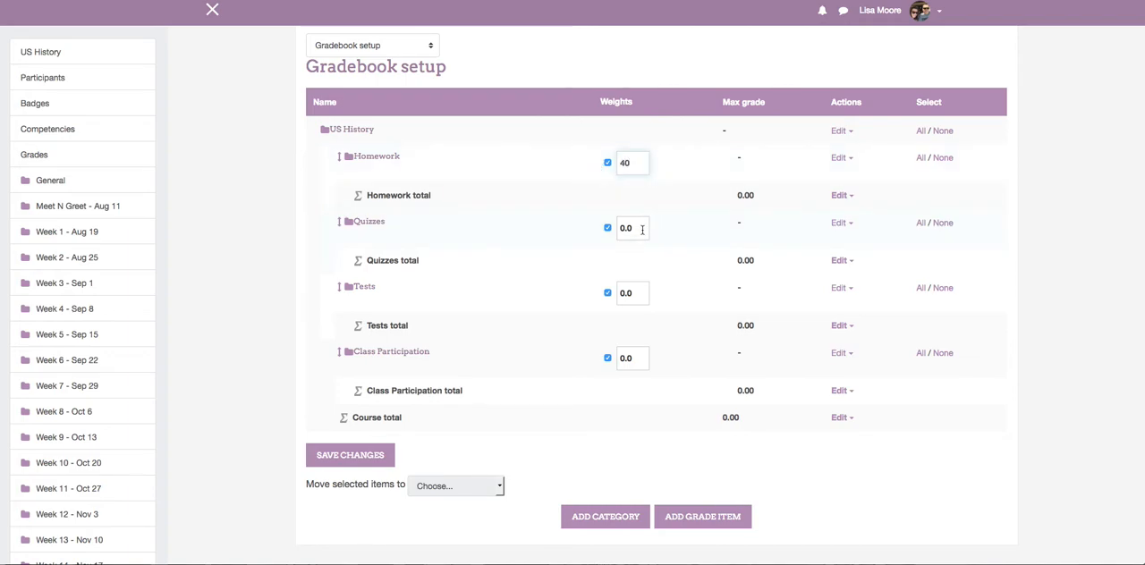
pyautogui.moveTo(640, 229); pyautogui.dragTo(589, 226)
pyautogui.write('10')
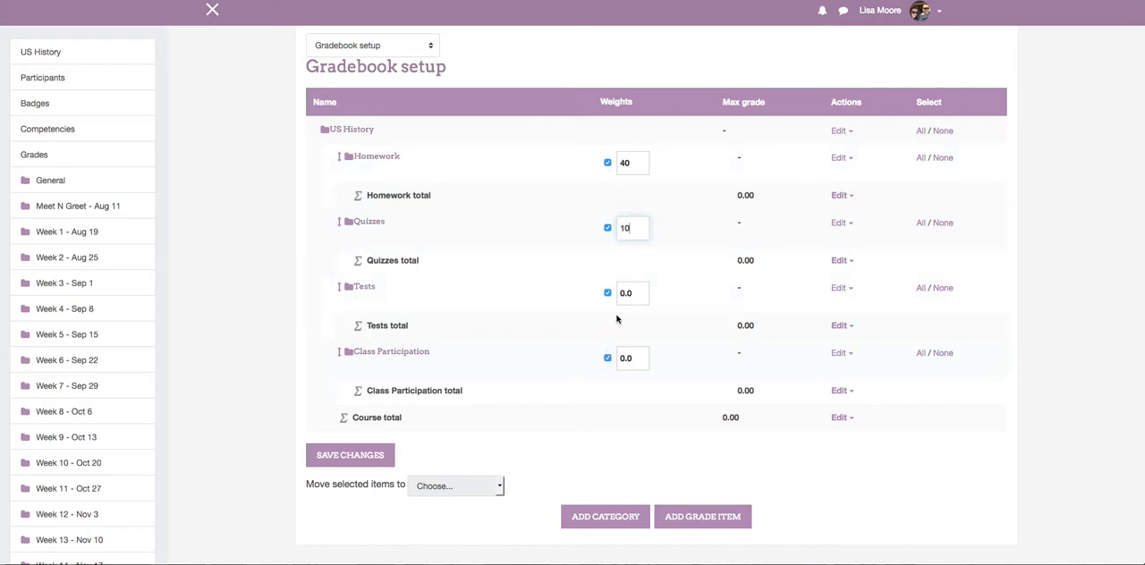
pyautogui.moveTo(640, 292); pyautogui.dragTo(614, 296)
pyautogui.write('40')
pyautogui.moveTo(635, 358); pyautogui.dragTo(600, 357)
pyautogui.write('10')
pyautogui.click(364, 456)
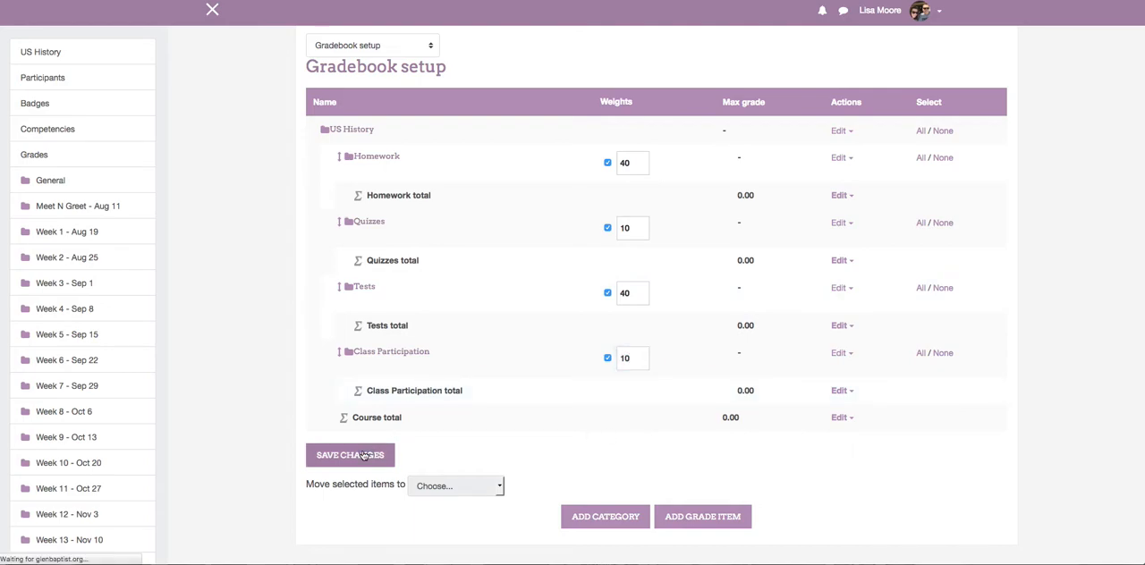
# Return from the gradebook setup to the US History course page.
pyautogui.scroll(-5, 364, 457)
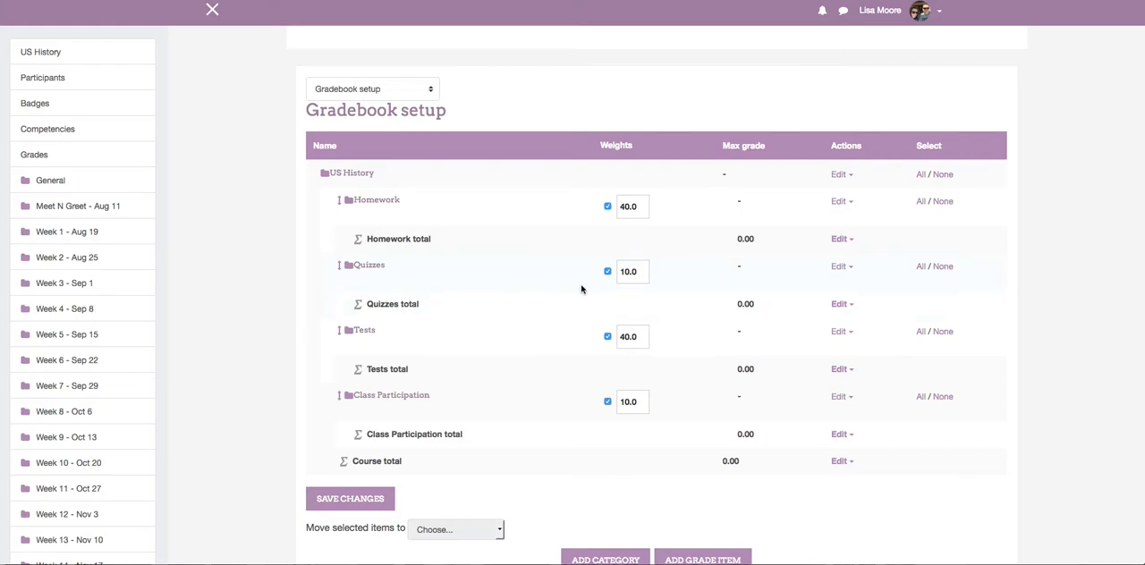
pyautogui.scroll(-3, 582, 289)
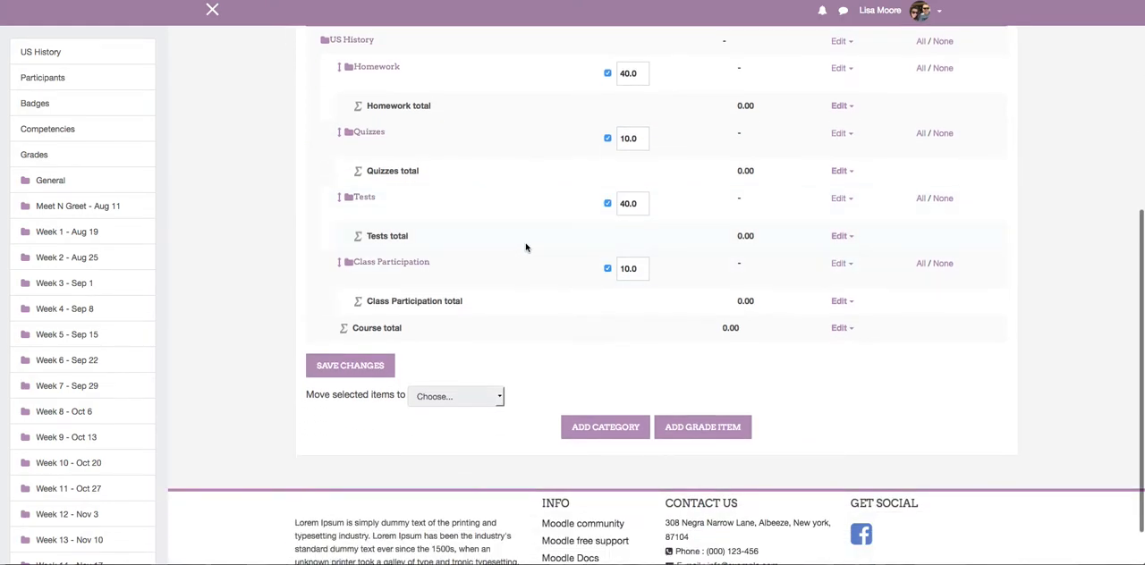
pyautogui.scroll(-1, 524, 249)
pyautogui.scroll(7, 526, 248)
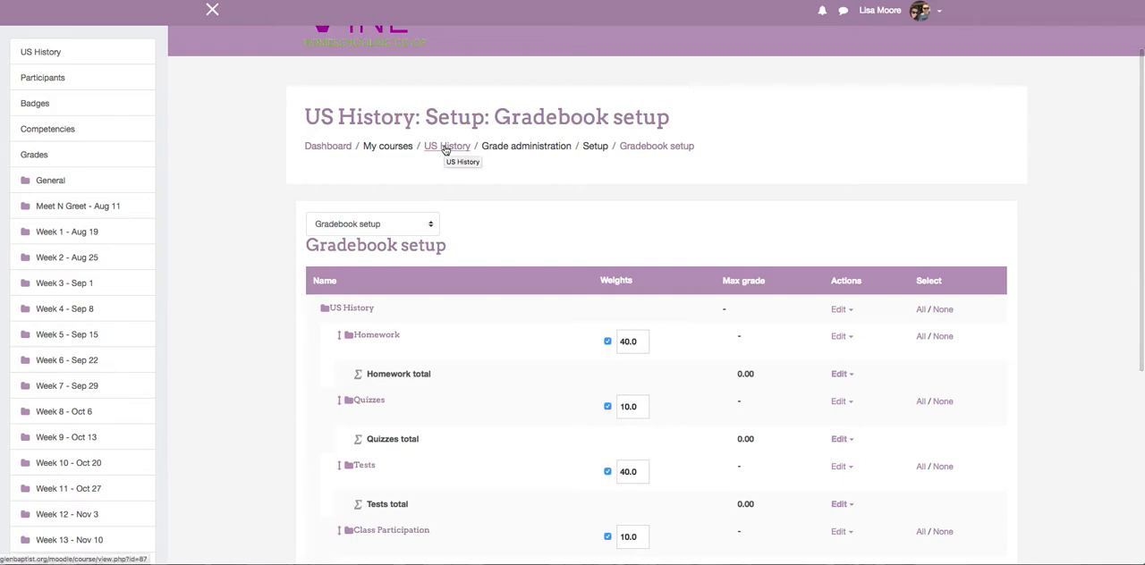
pyautogui.click(446, 148)
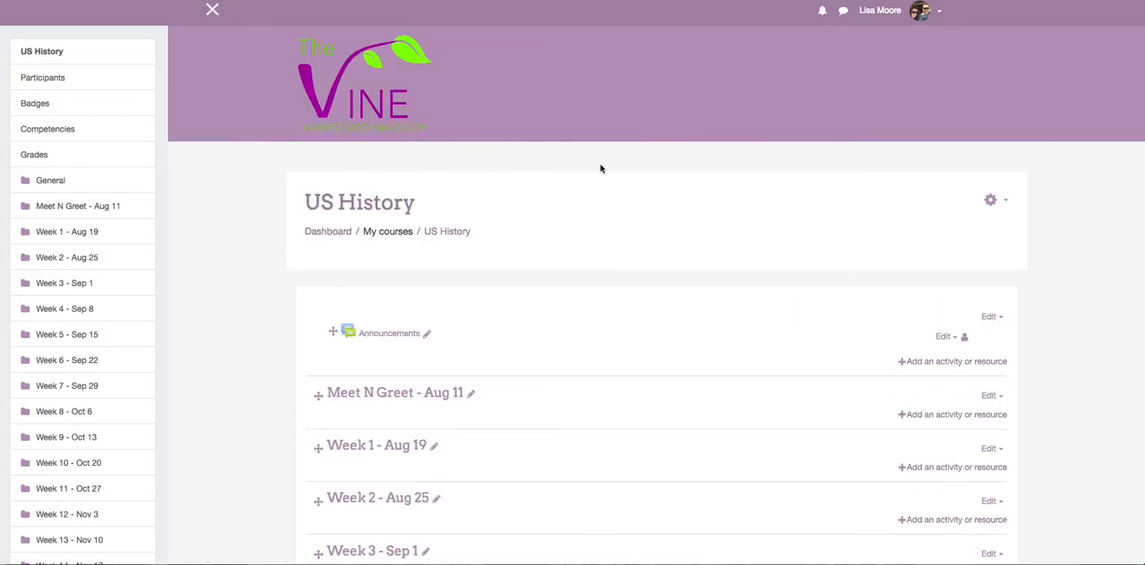
# Start adding a new Assignment activity to the Week 1 - Aug 19 section.
pyautogui.scroll(-3, 600, 169)
pyautogui.scroll(-2, 635, 161)
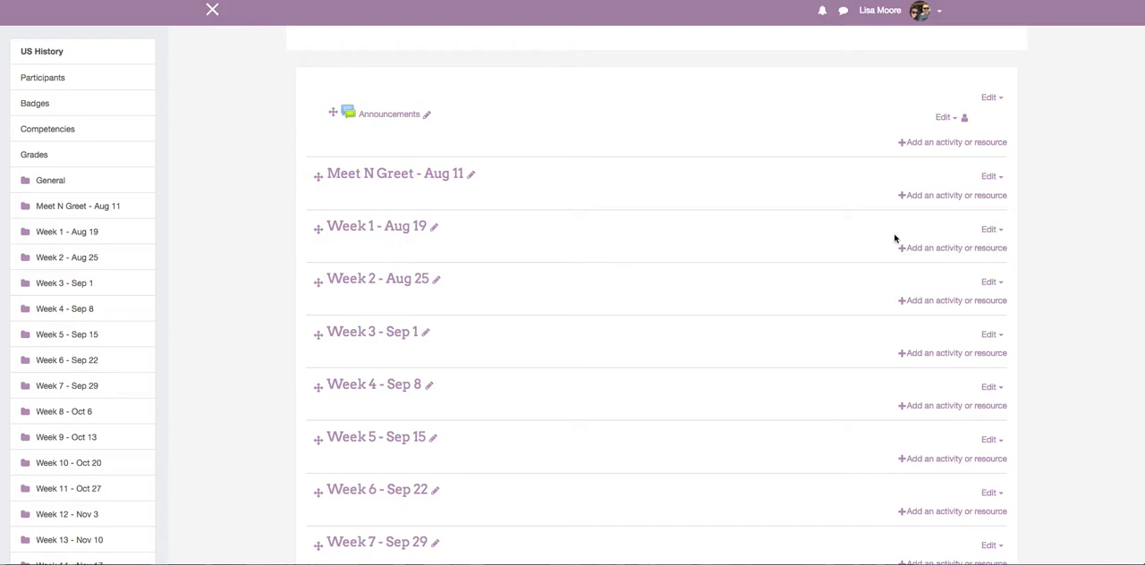
pyautogui.click(949, 250)
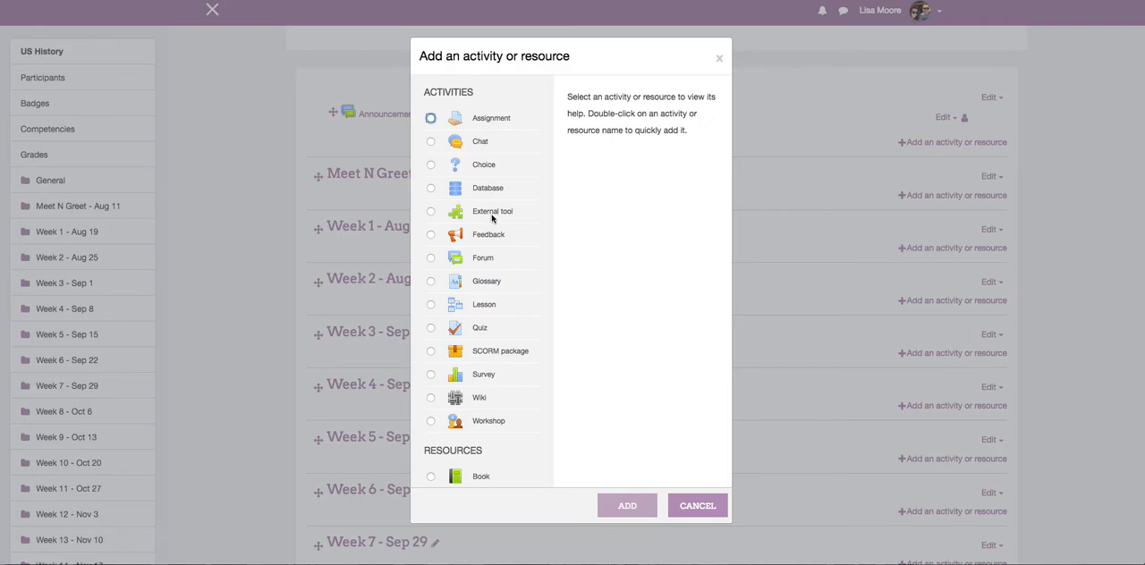
pyautogui.scroll(-4, 492, 218)
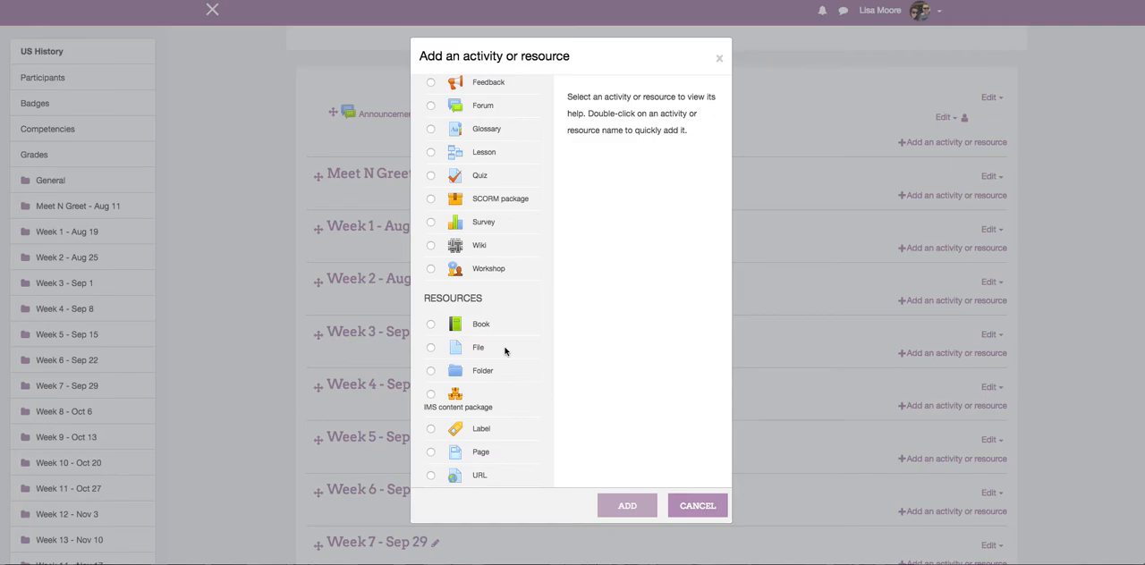
pyautogui.scroll(5, 505, 350)
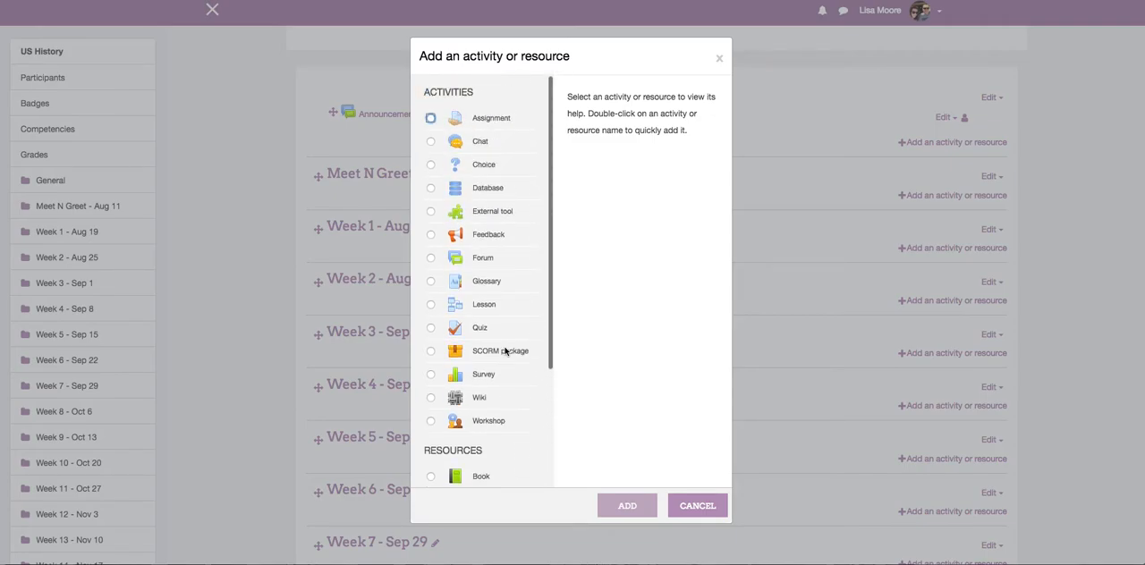
pyautogui.click(431, 119)
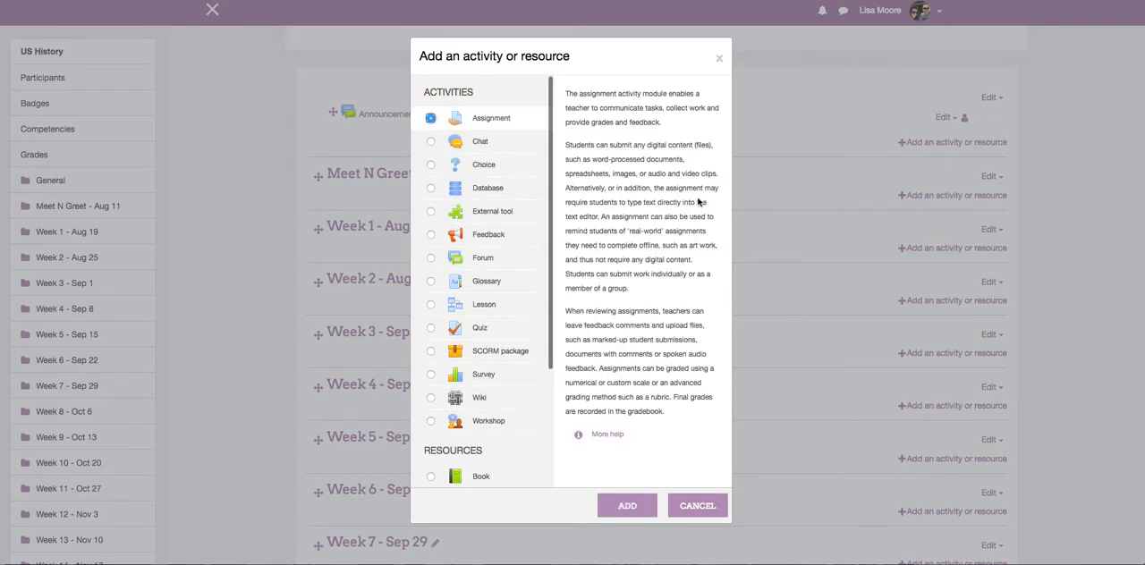
pyautogui.click(628, 506)
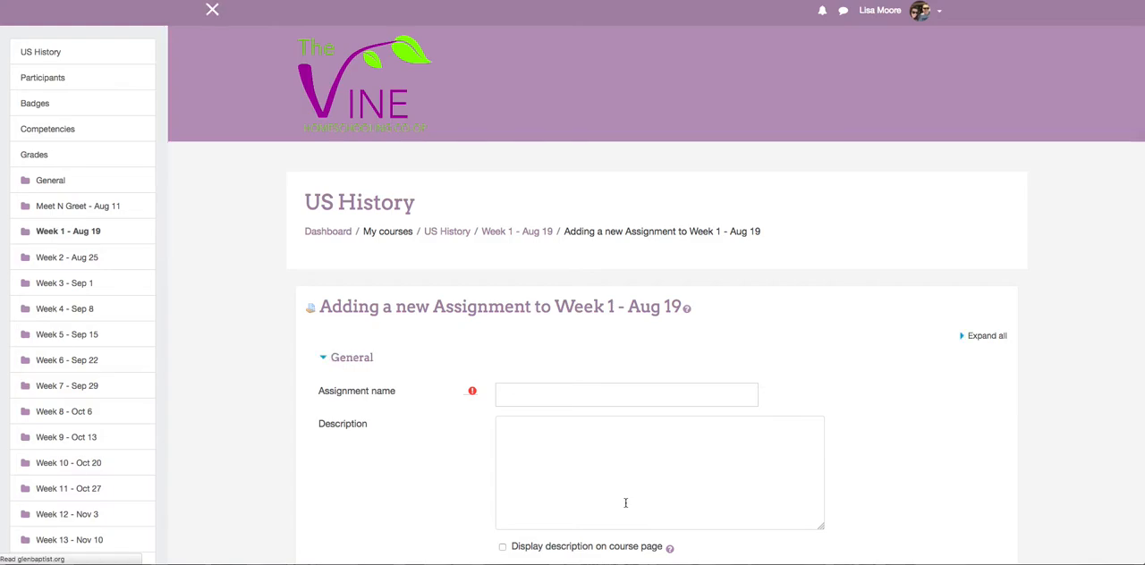
# Name the new assignment "Unit 1 - Chapters 1-4".
pyautogui.scroll(-3, 627, 367)
pyautogui.click(548, 190)
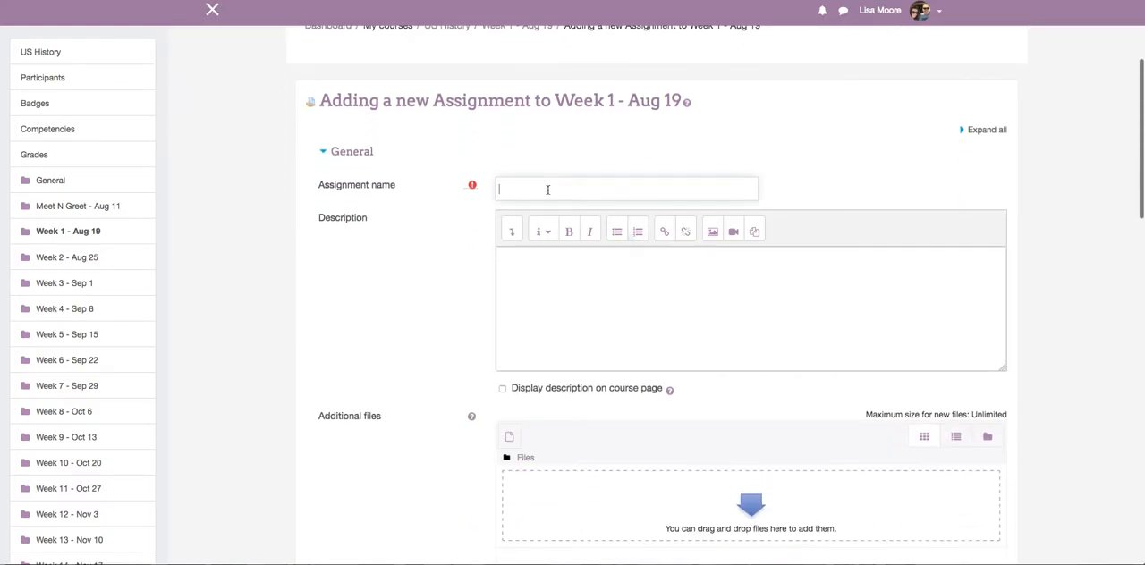
pyautogui.write('unit 1')
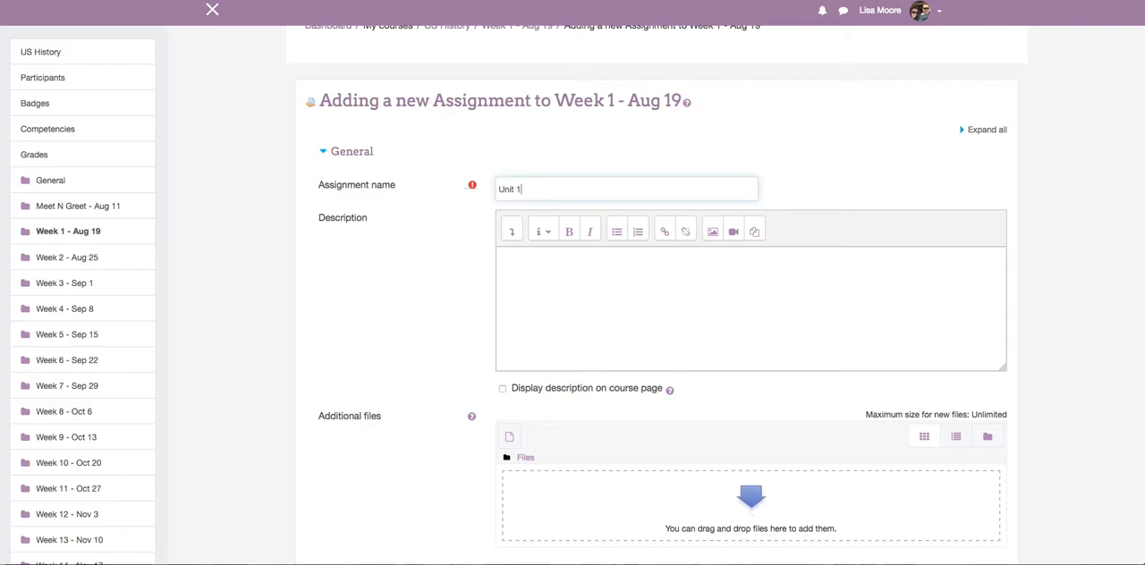
pyautogui.write(' - ')
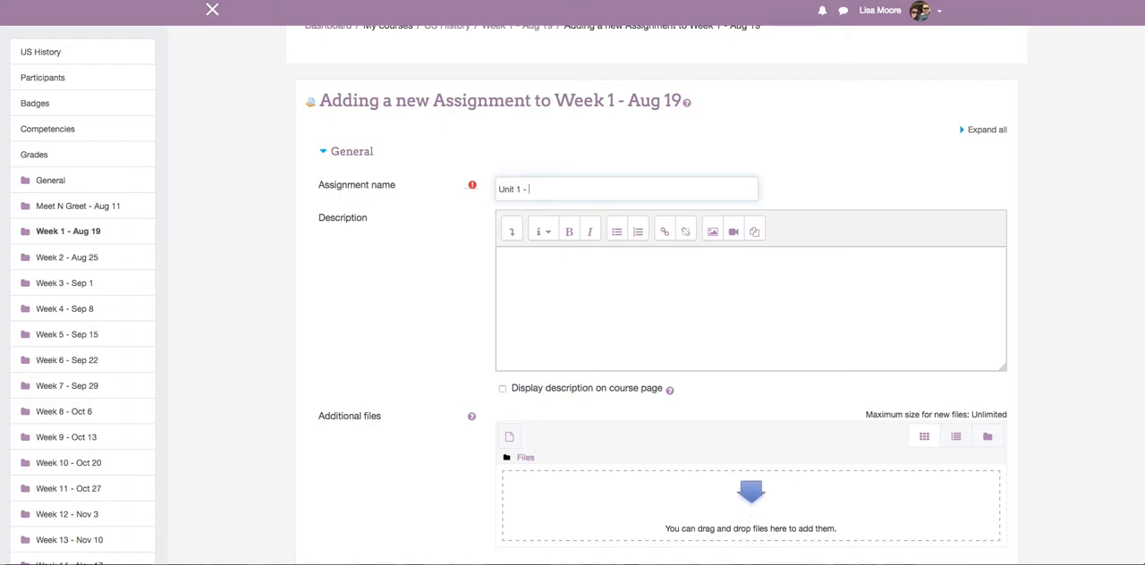
pyautogui.write('Chapters 1-4')
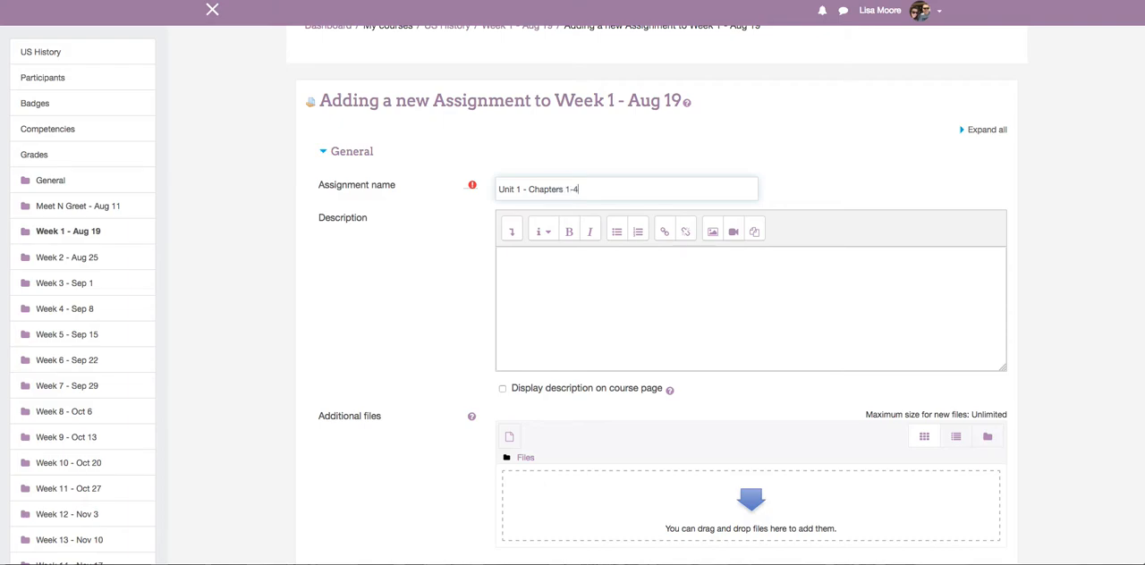
# Enter the assignment description "Please read chapters 1-4 and complete the attached homework questions.".
pyautogui.click(631, 299)
pyautogui.write('Please')
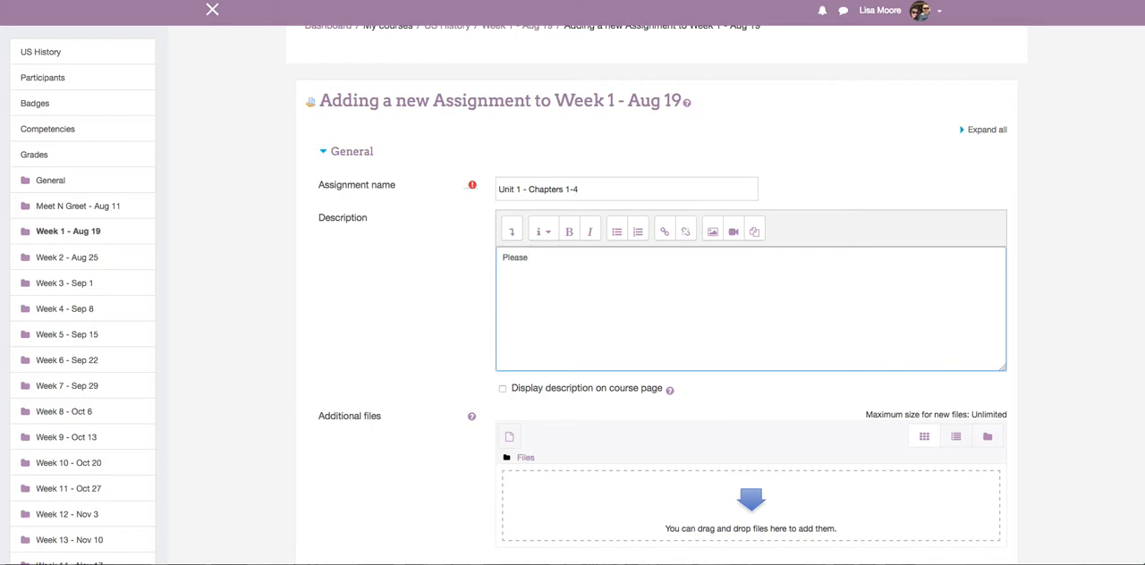
pyautogui.press('BackSpace')
pyautogui.press('BackSpace')
pyautogui.write('read chapters 1-4 and complete the attac')
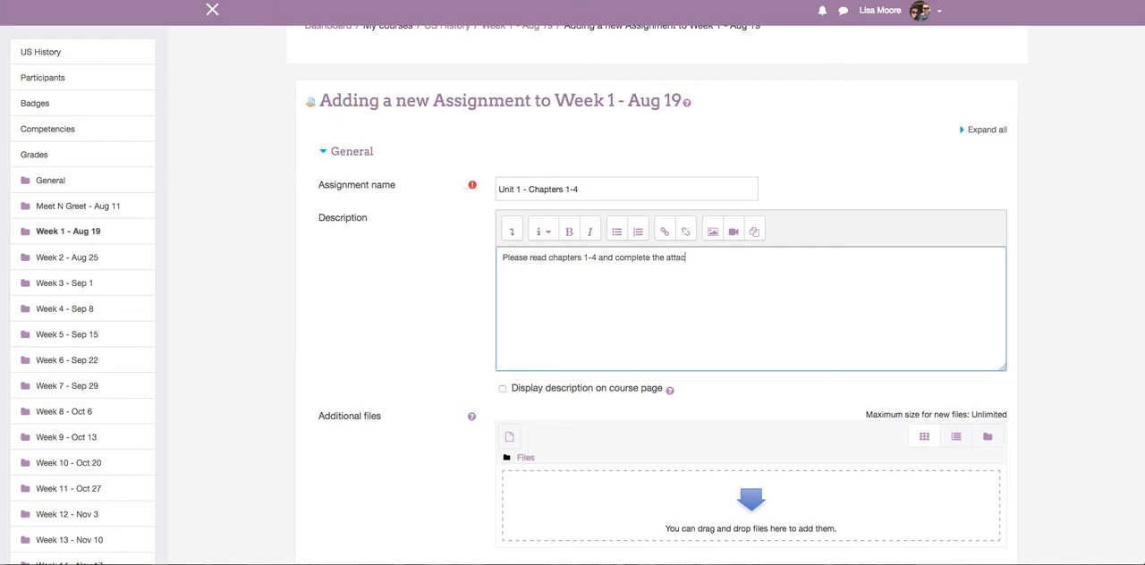
pyautogui.write('hed homework questions.')
# Upload the file USH - Unit 1.pdf from the US History folder as an additional file of the assignment.
pyautogui.scroll(-2, 806, 233)
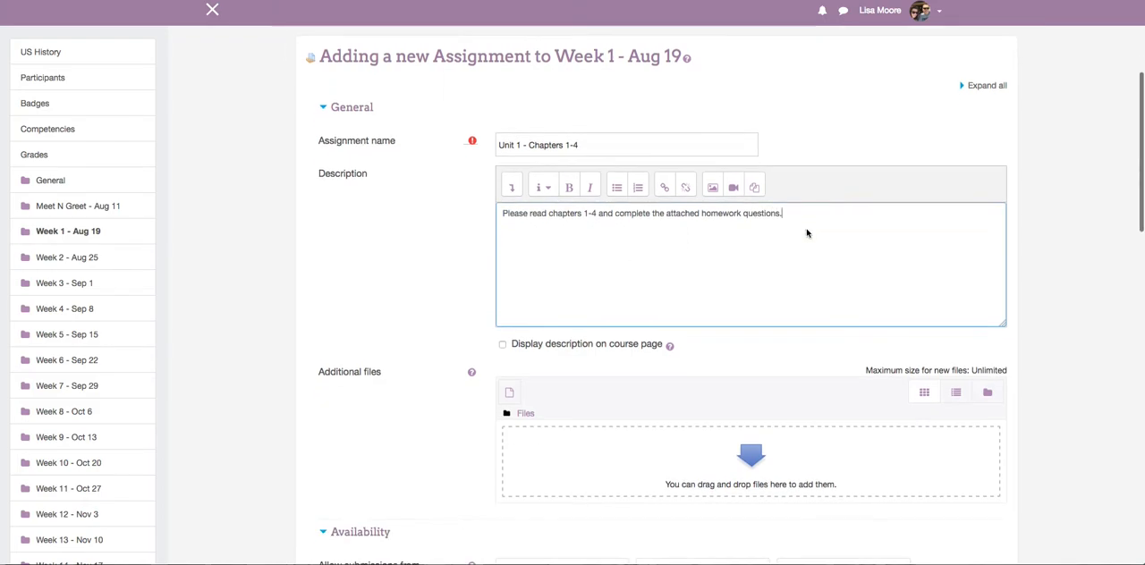
pyautogui.scroll(-2, 806, 228)
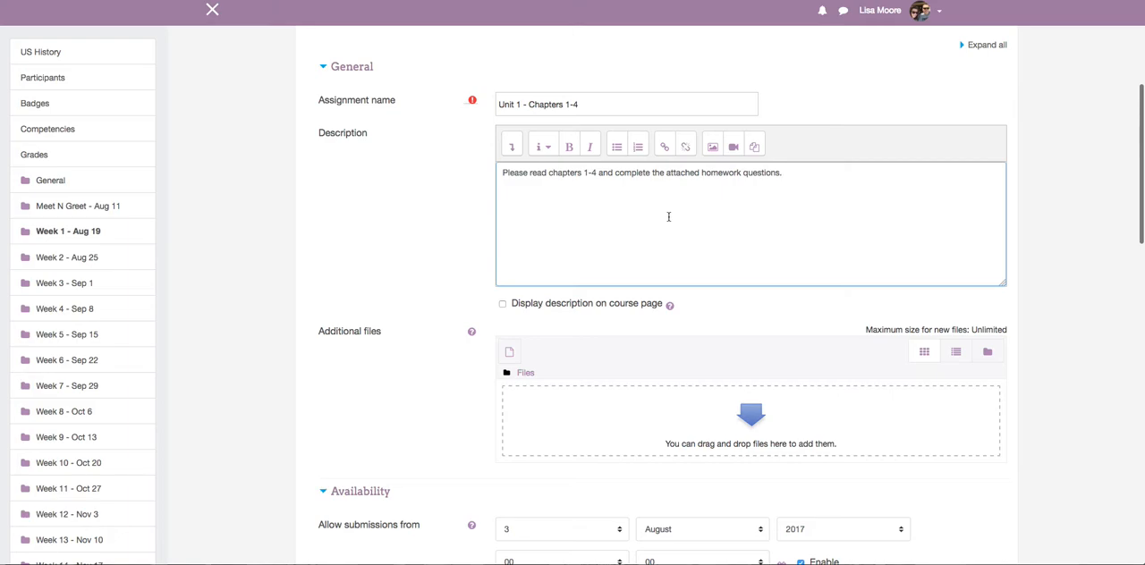
pyautogui.scroll(-1, 689, 231)
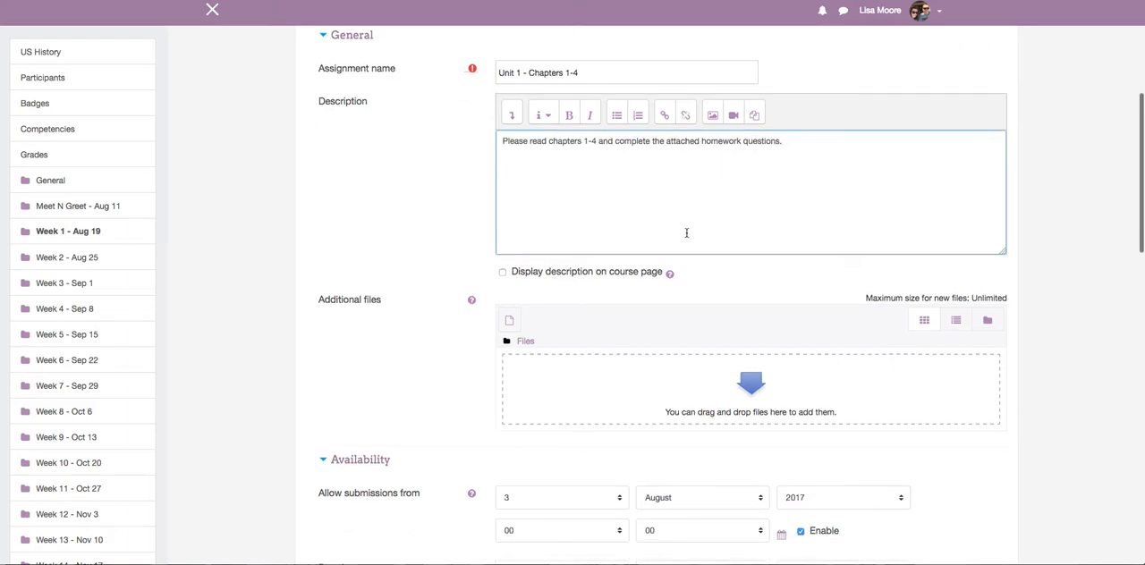
pyautogui.click(510, 322)
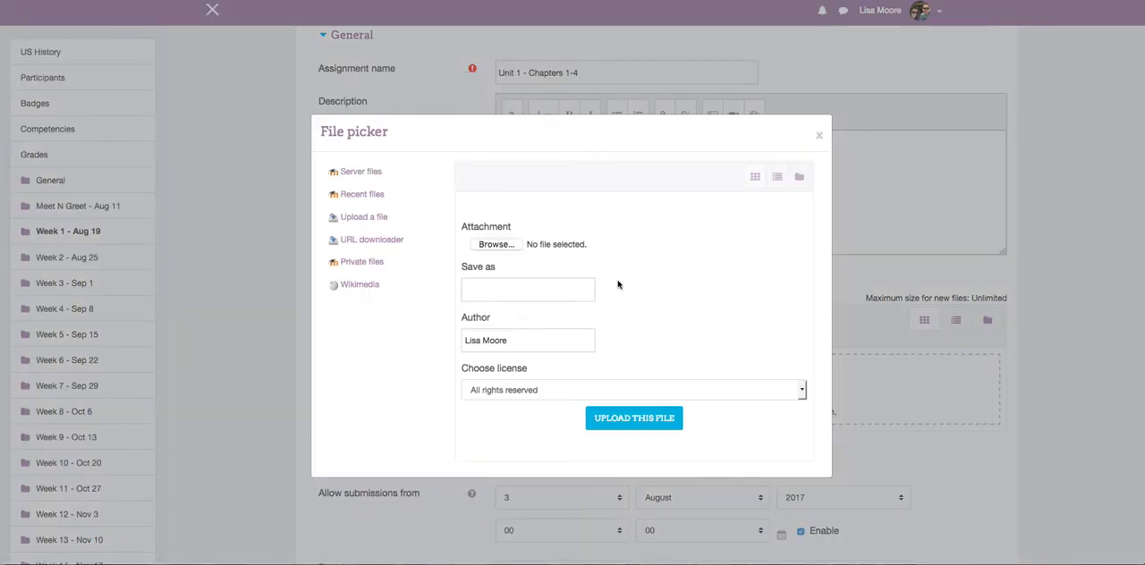
pyautogui.click(497, 244)
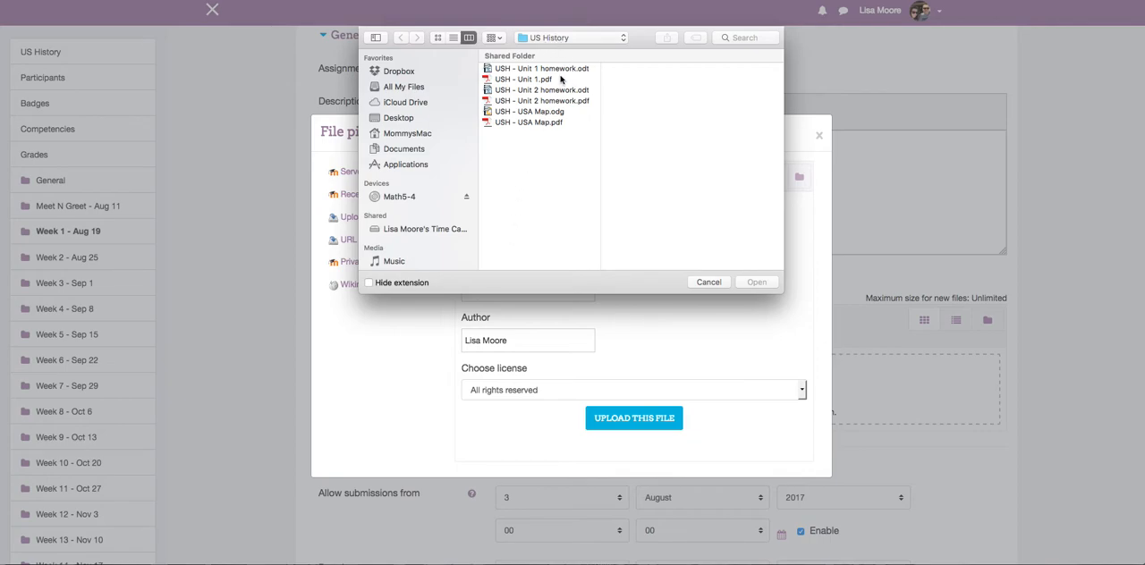
pyautogui.click(525, 81)
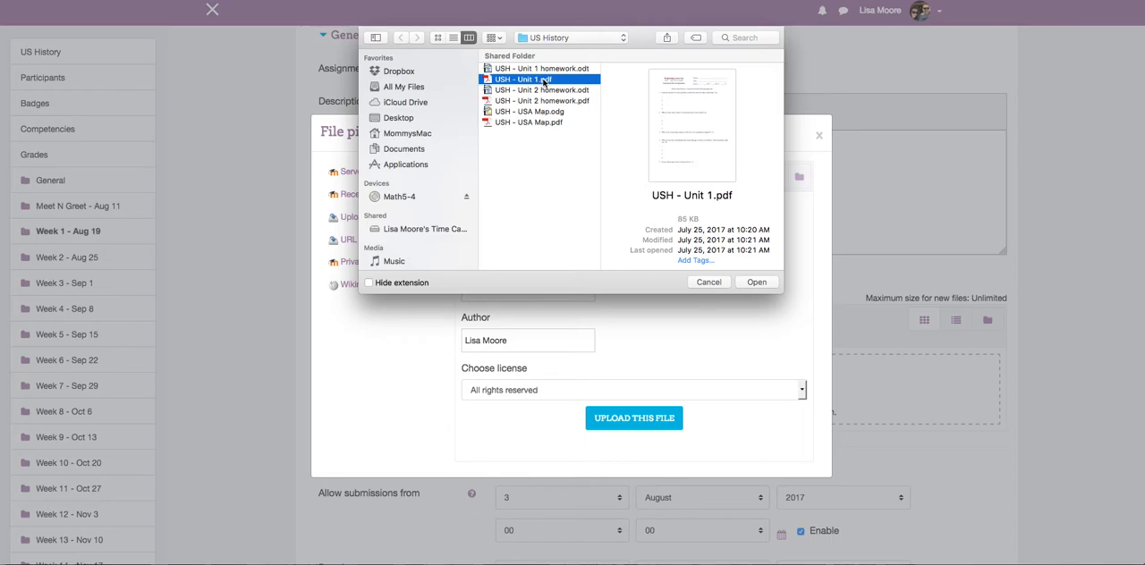
pyautogui.click(756, 283)
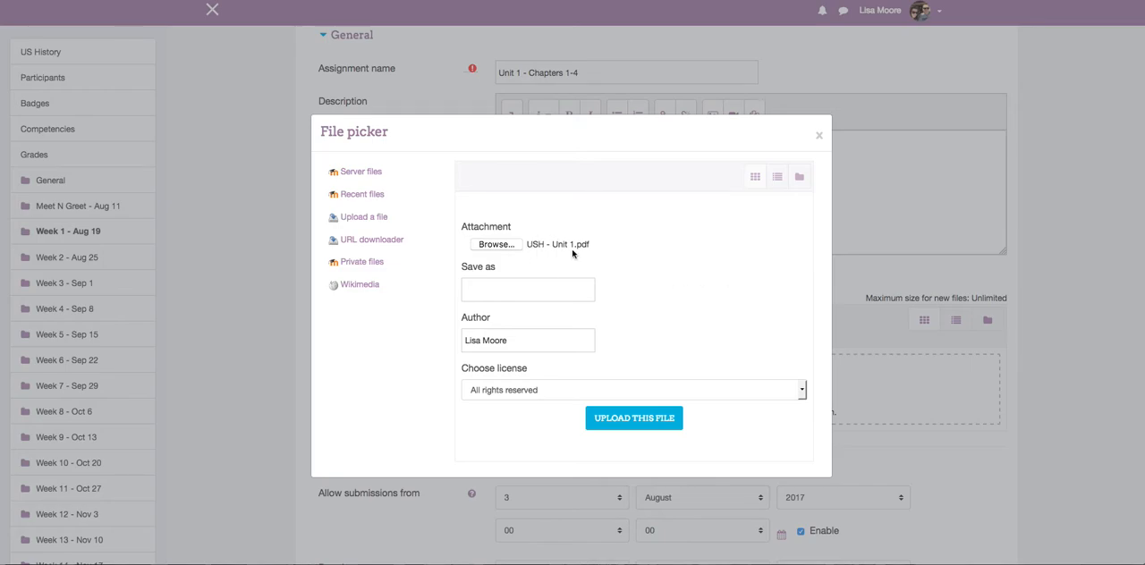
pyautogui.click(633, 420)
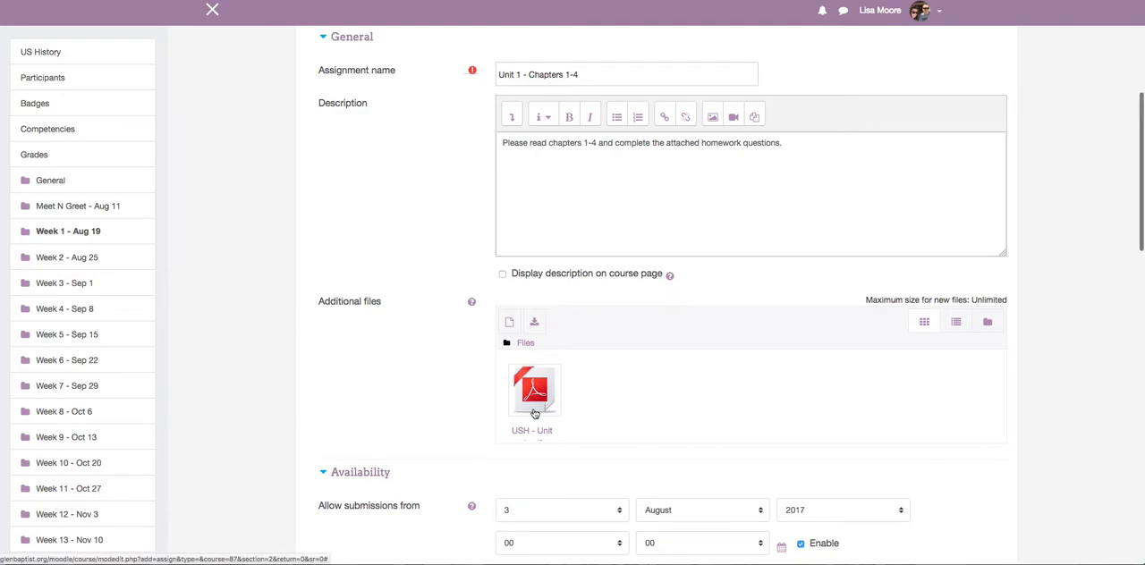
# Disable the submission start date, set the due date to 19 August 2017 and turn off the grading reminder.
pyautogui.scroll(-5, 617, 413)
pyautogui.scroll(-2, 617, 412)
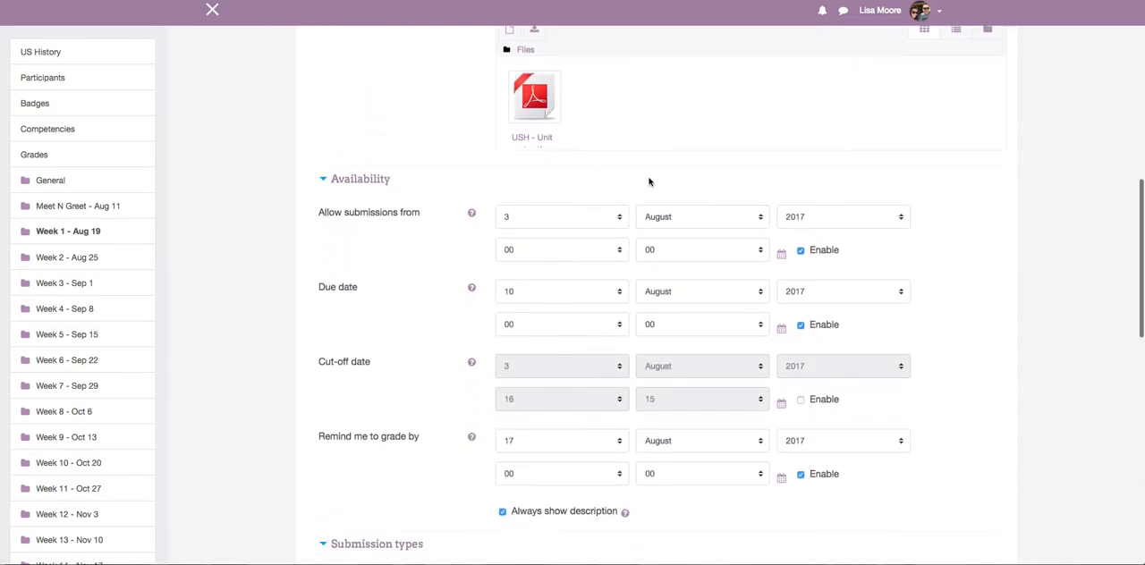
pyautogui.scroll(-3, 650, 182)
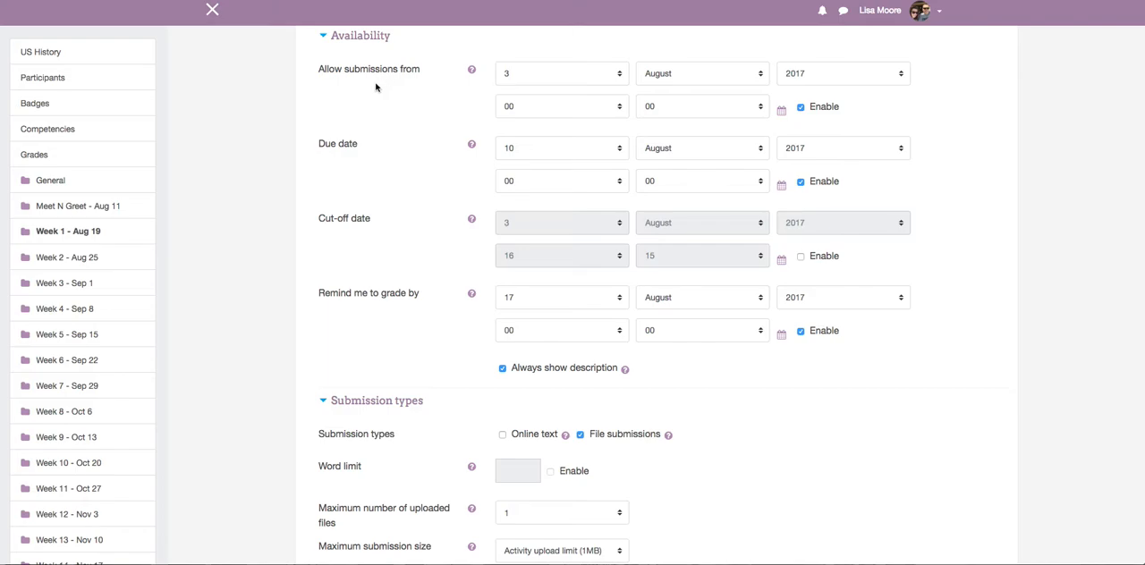
pyautogui.click(801, 107)
pyautogui.scroll(-2, 830, 107)
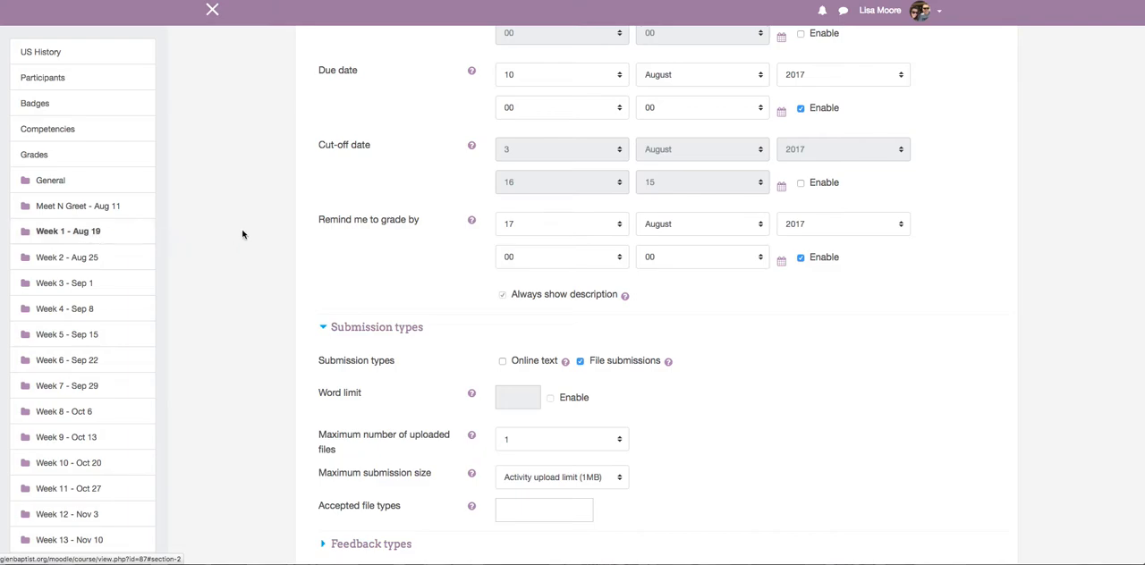
pyautogui.click(608, 79)
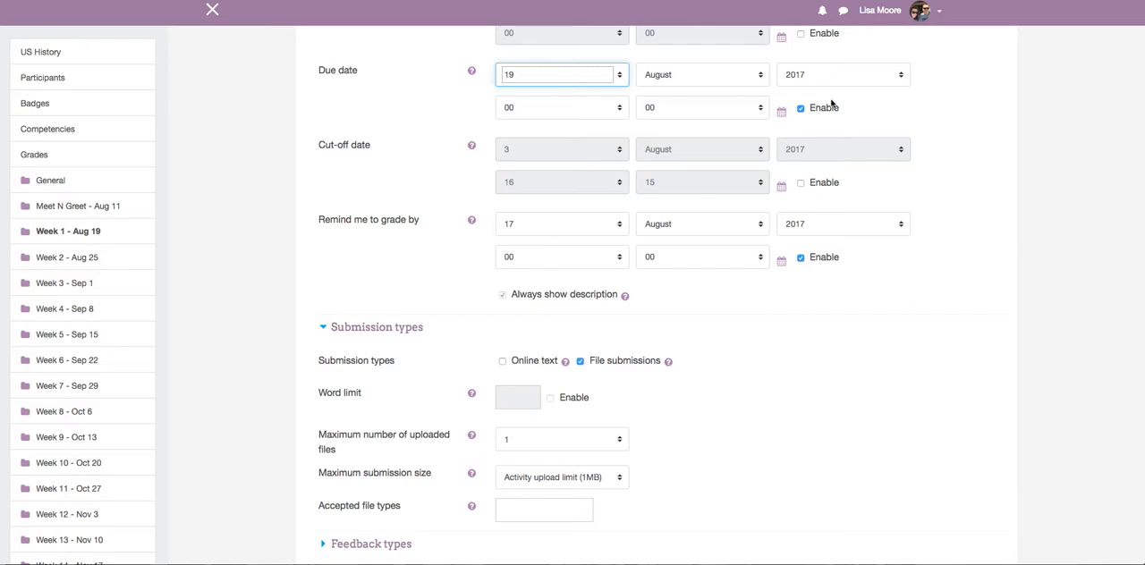
pyautogui.click(801, 259)
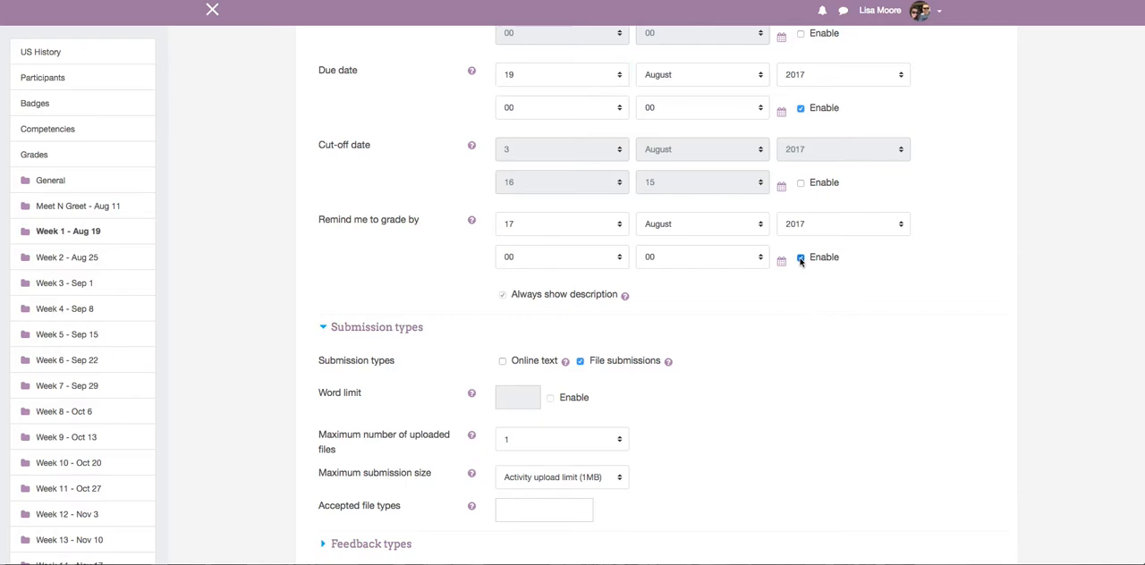
# Set the assignment's maximum grade to 30 points in its grade settings.
pyautogui.scroll(-2, 750, 248)
pyautogui.scroll(-5, 750, 248)
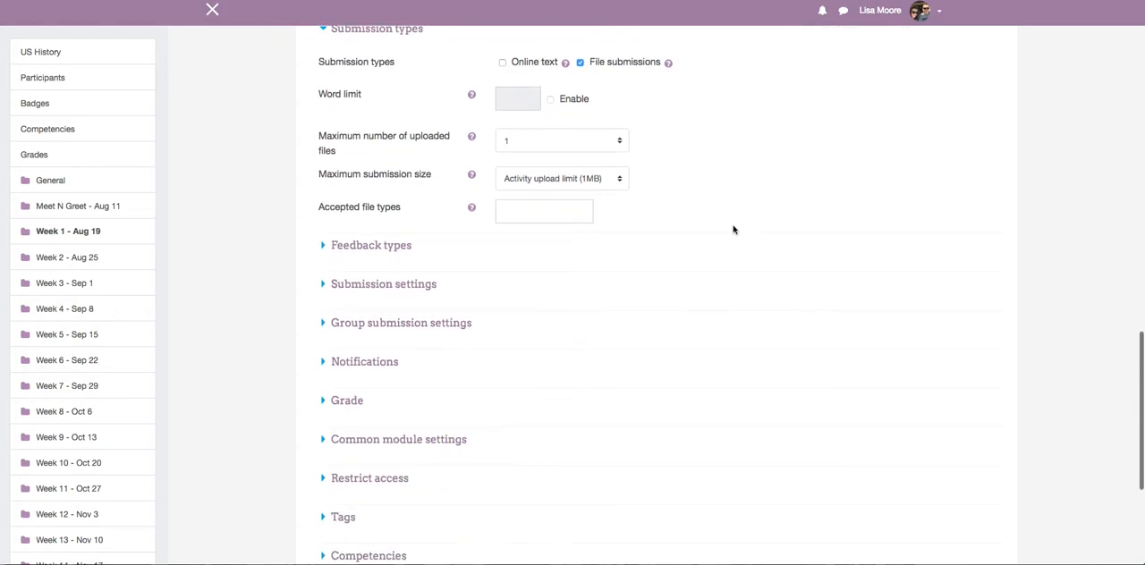
pyautogui.scroll(1, 699, 196)
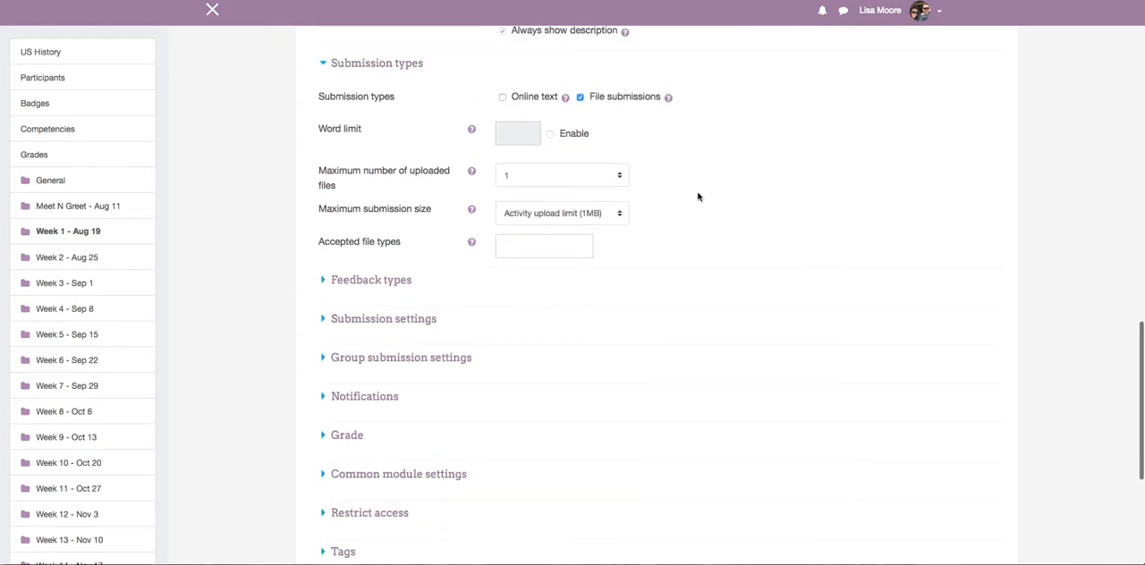
pyautogui.scroll(-4, 699, 197)
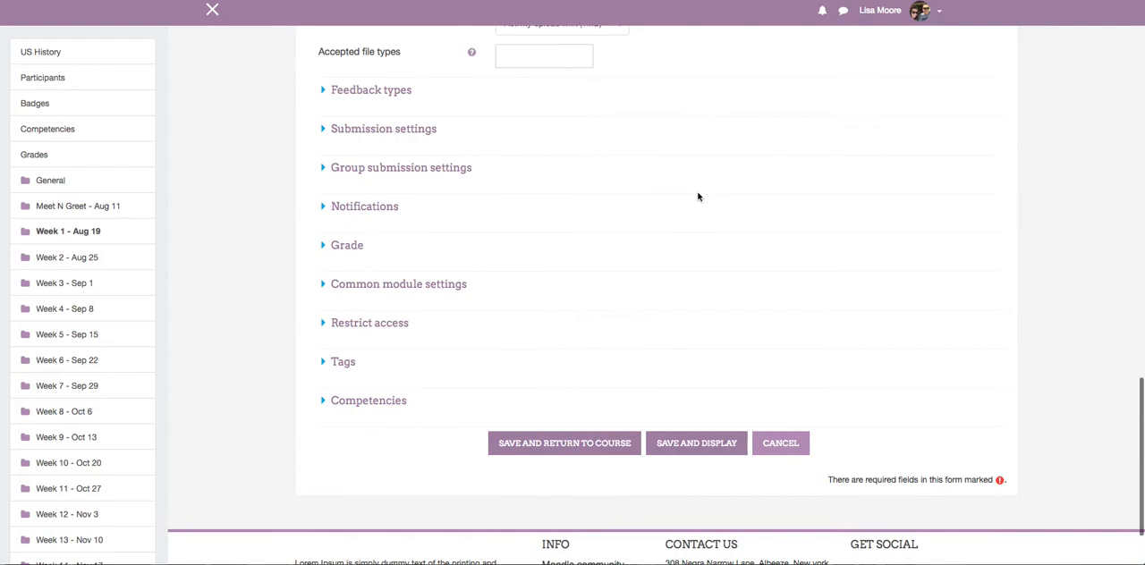
pyautogui.click(324, 247)
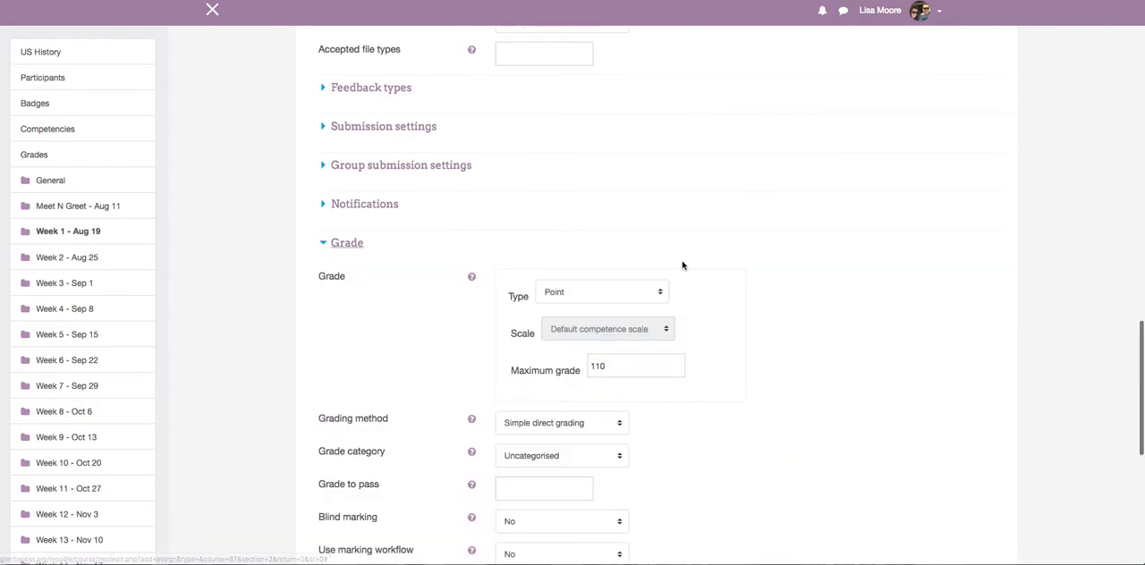
pyautogui.scroll(-3, 683, 261)
pyautogui.scroll(-1, 683, 261)
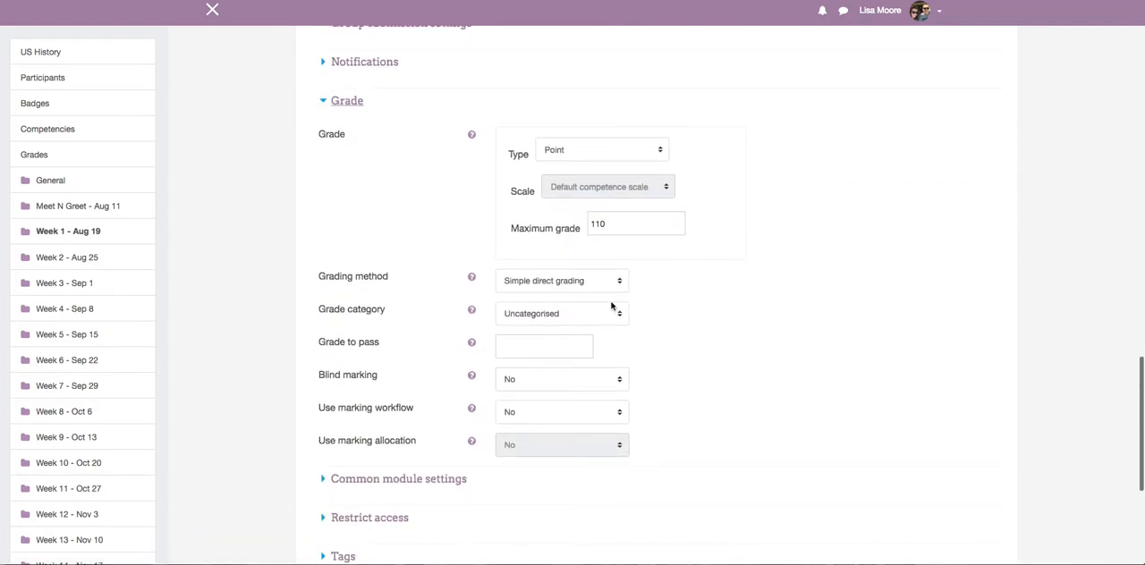
pyautogui.moveTo(622, 224); pyautogui.dragTo(543, 228)
pyautogui.write('3')
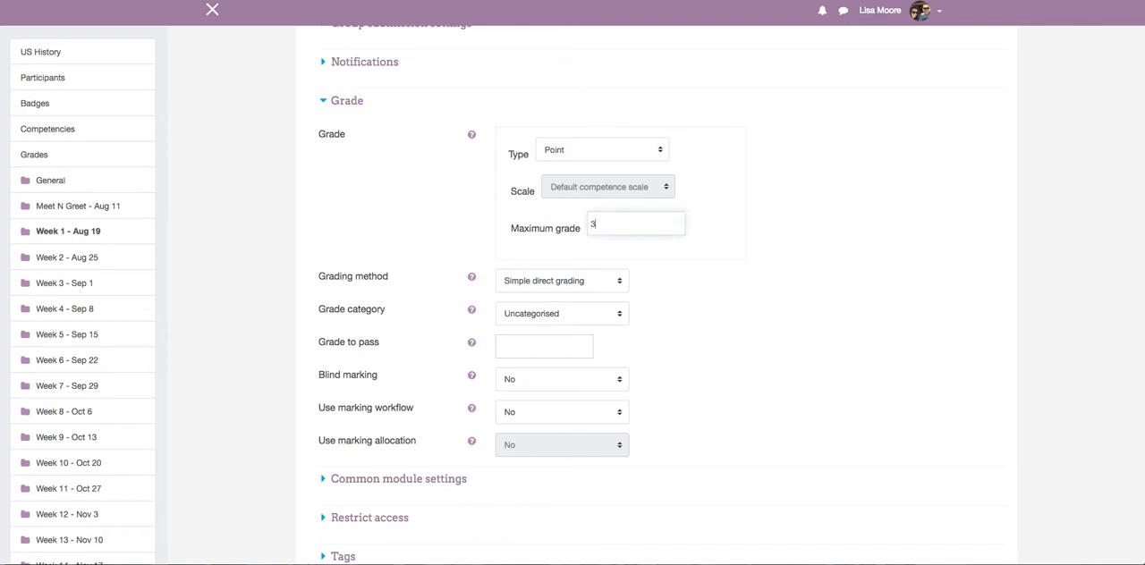
pyautogui.write('0')
# Assign the assignment to the Homework grade category and save it, returning to the course page.
pyautogui.scroll(-2, 695, 251)
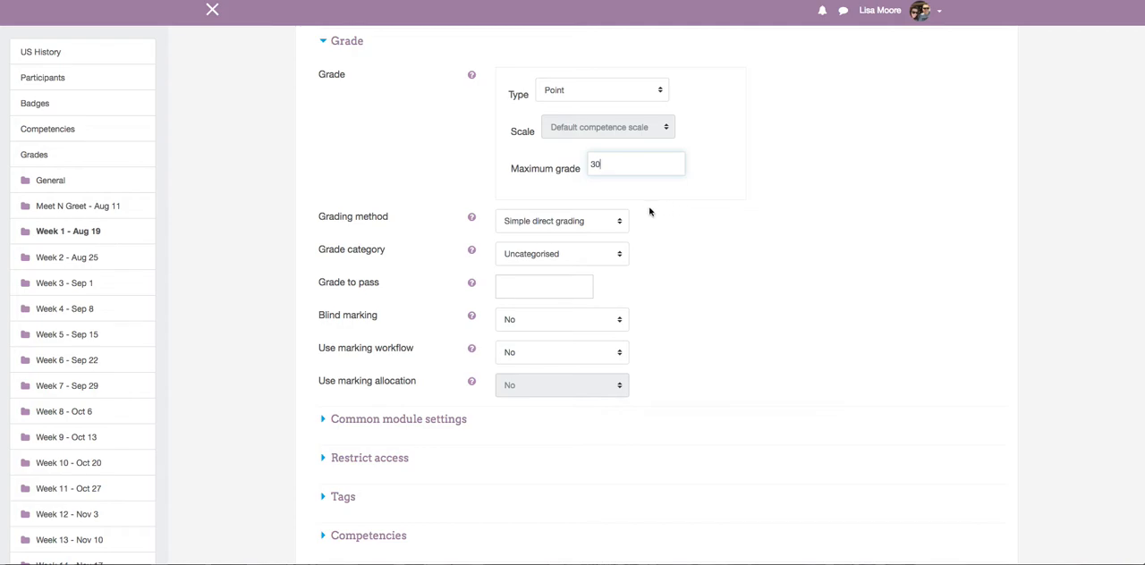
pyautogui.scroll(1, 655, 224)
pyautogui.scroll(-1, 696, 222)
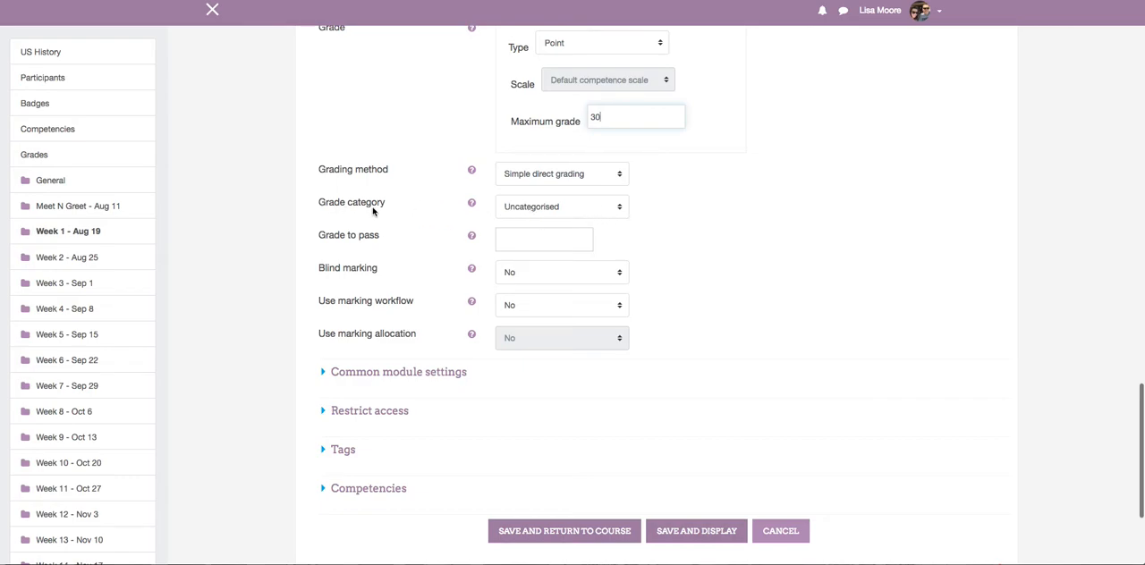
pyautogui.click(621, 210)
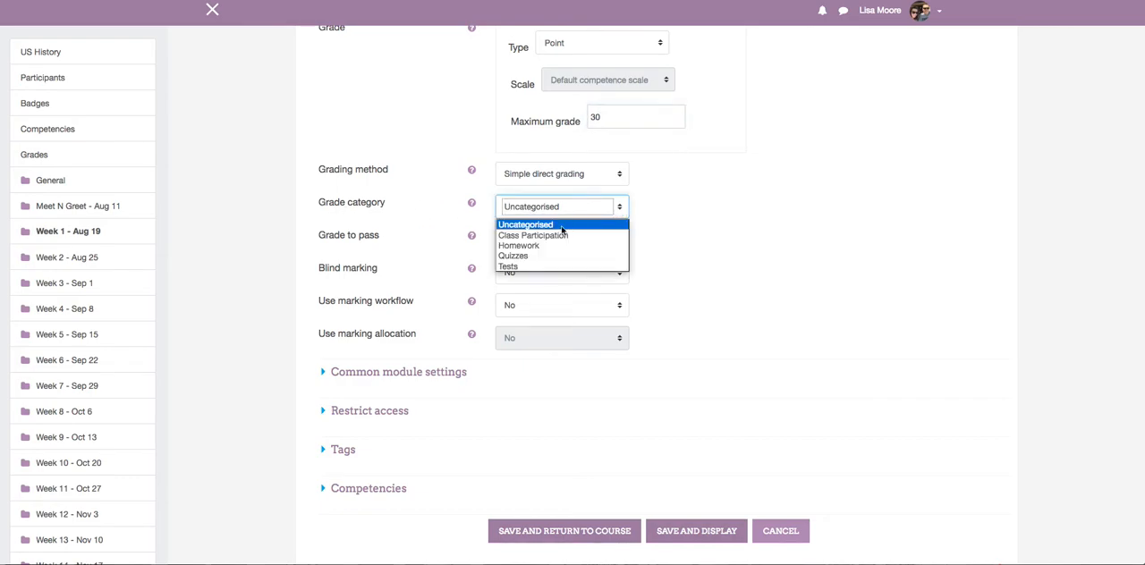
pyautogui.click(534, 246)
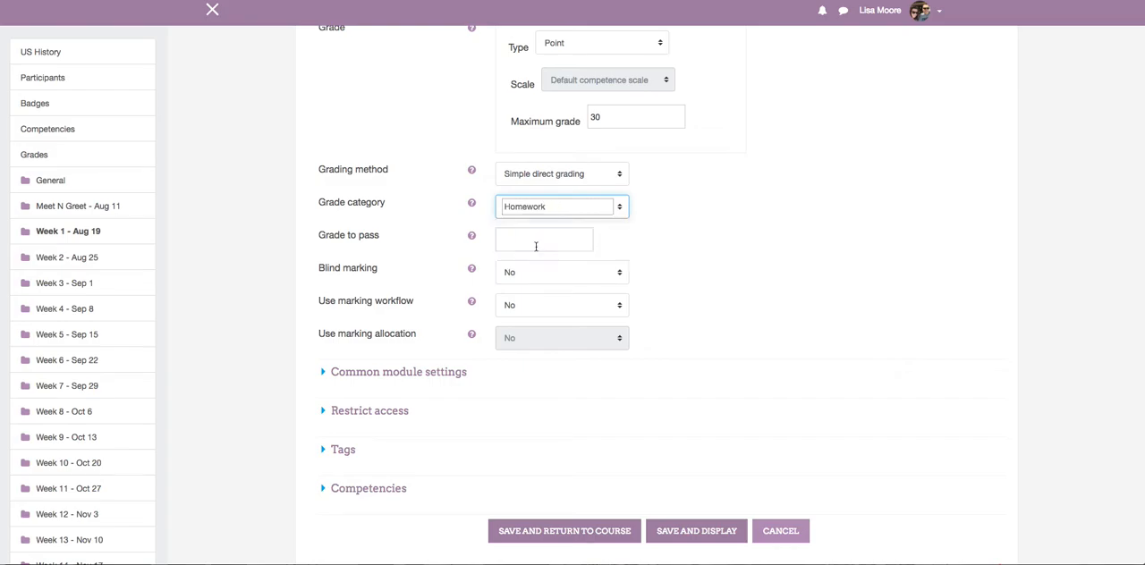
pyautogui.scroll(-2, 848, 238)
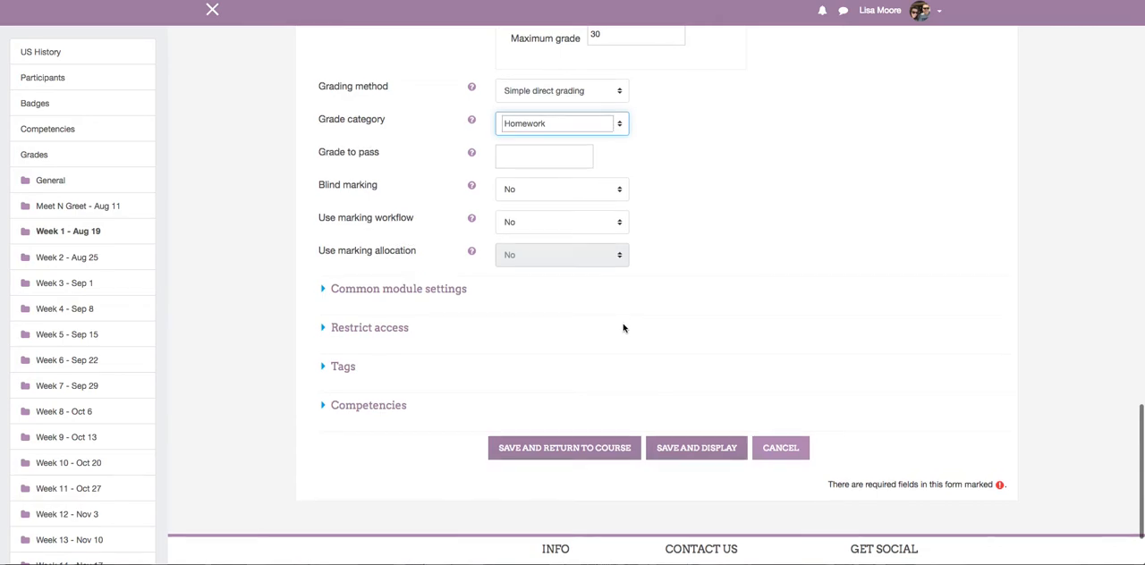
pyautogui.click(550, 448)
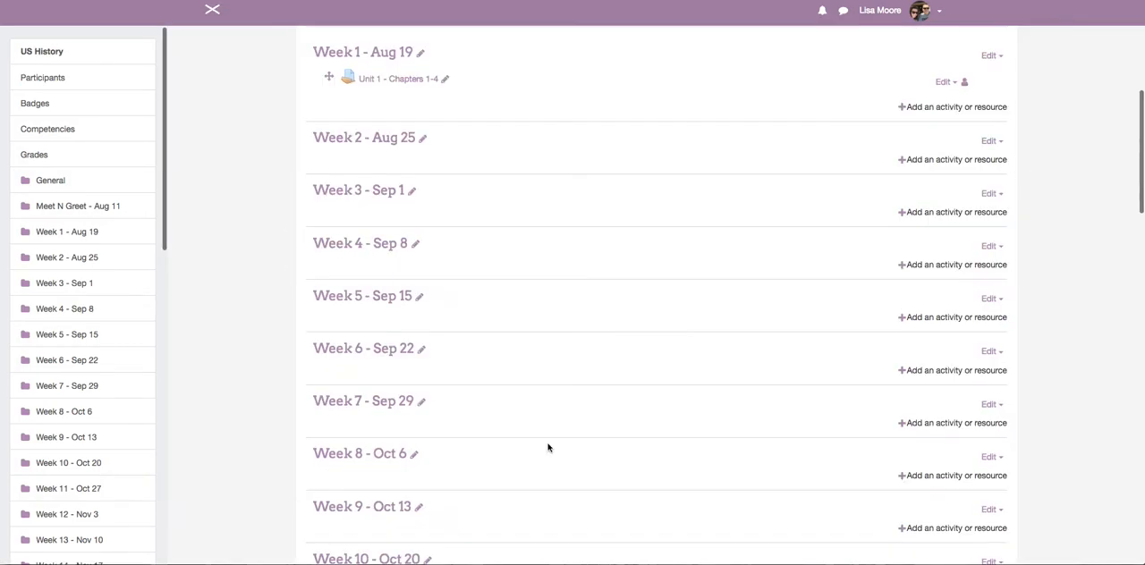
# Turn editing off for the US History course.
pyautogui.scroll(3, 548, 449)
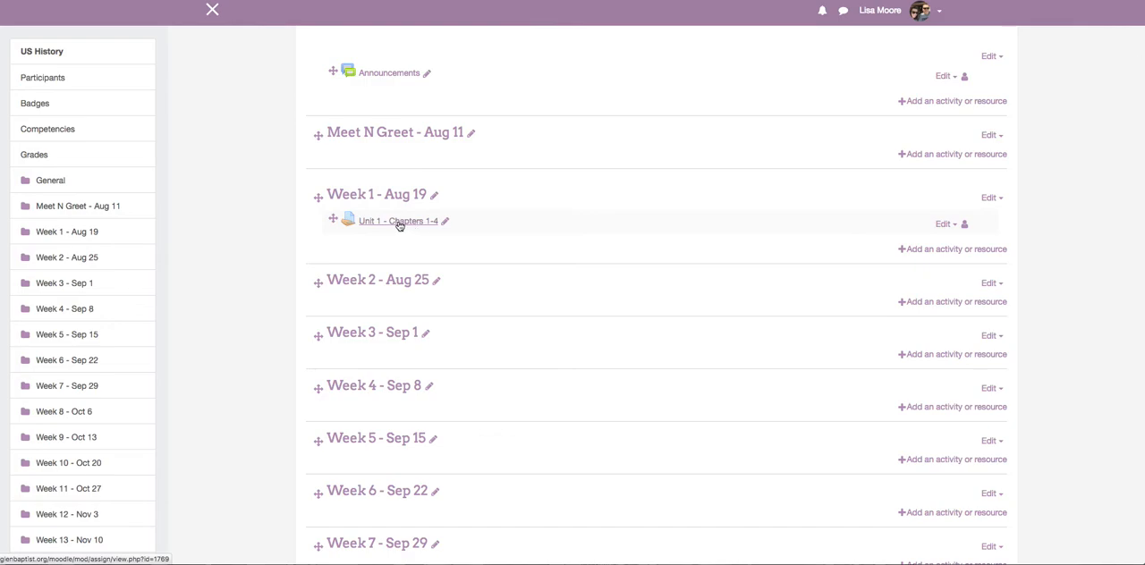
pyautogui.scroll(3, 782, 227)
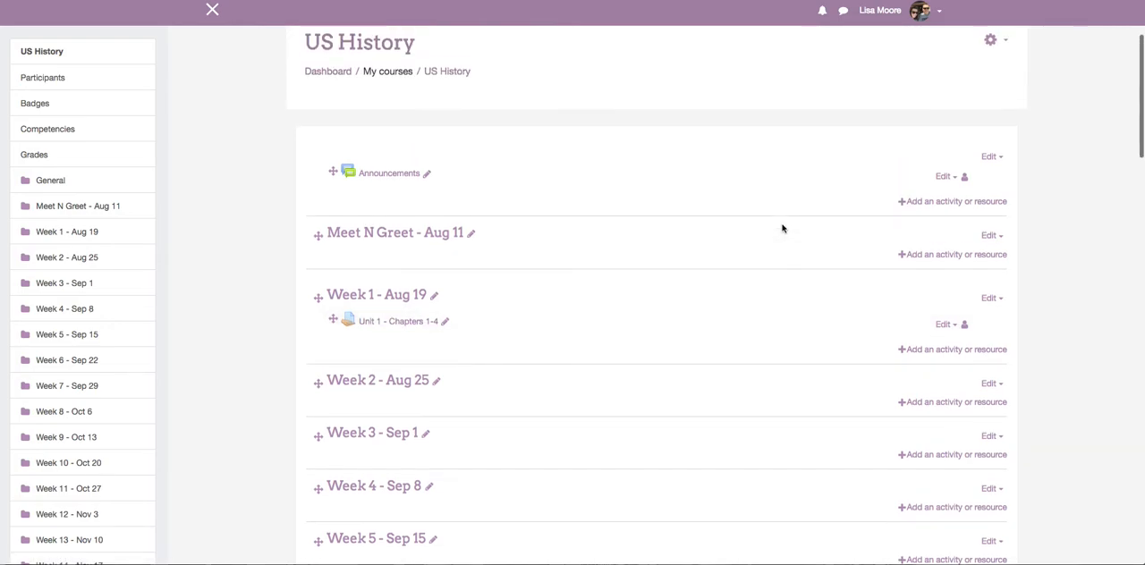
pyautogui.click(991, 151)
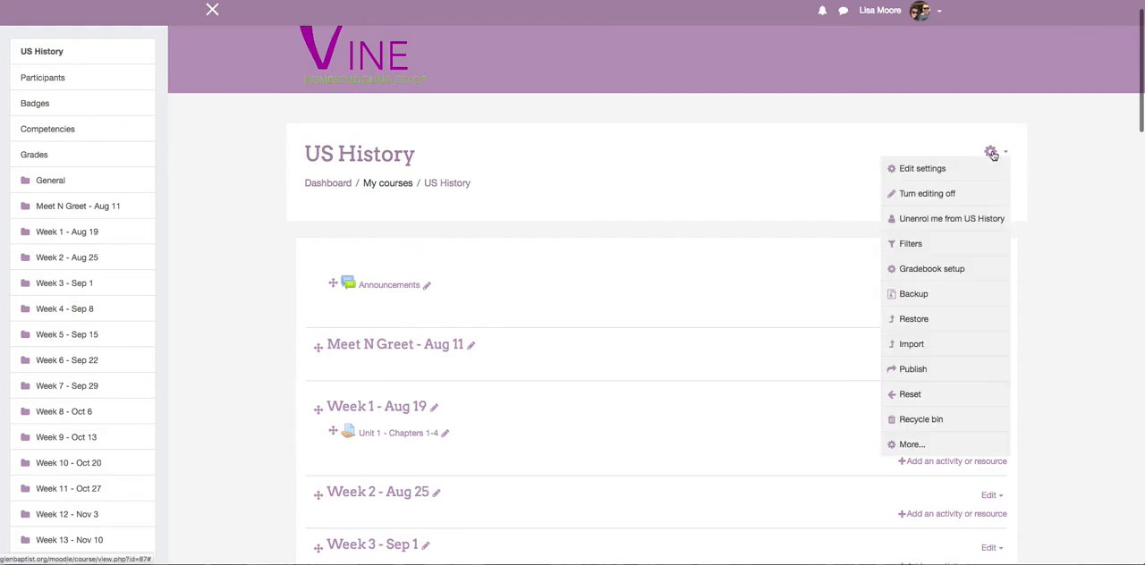
pyautogui.click(951, 193)
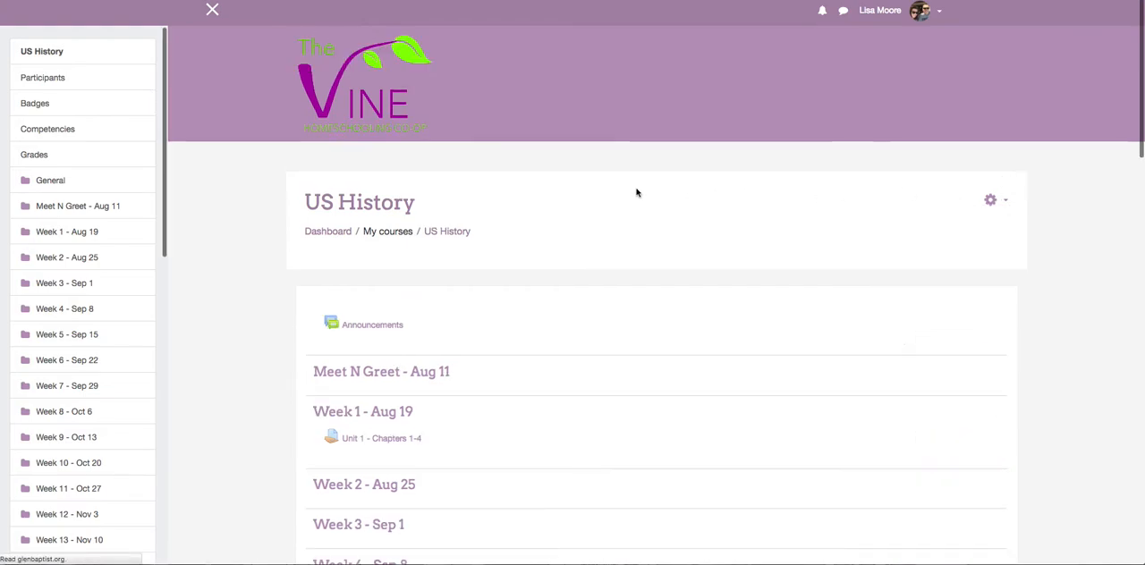
# Open the Unit 1 - Chapters 1-4 assignment and review its description, attached file and grading summary.
pyautogui.scroll(-3, 637, 192)
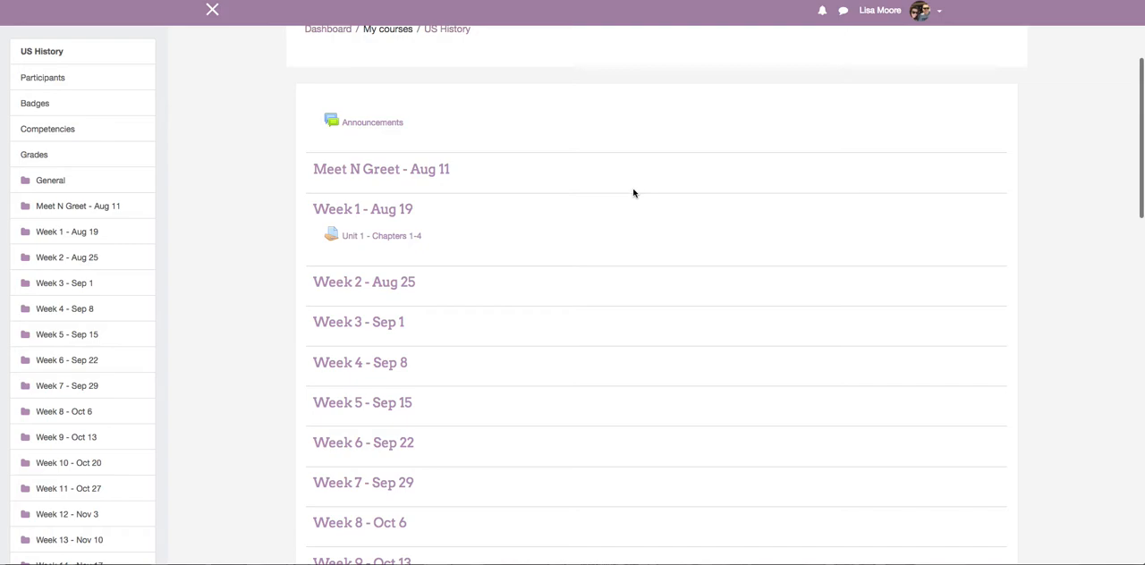
pyautogui.click(370, 242)
pyautogui.scroll(-3, 370, 242)
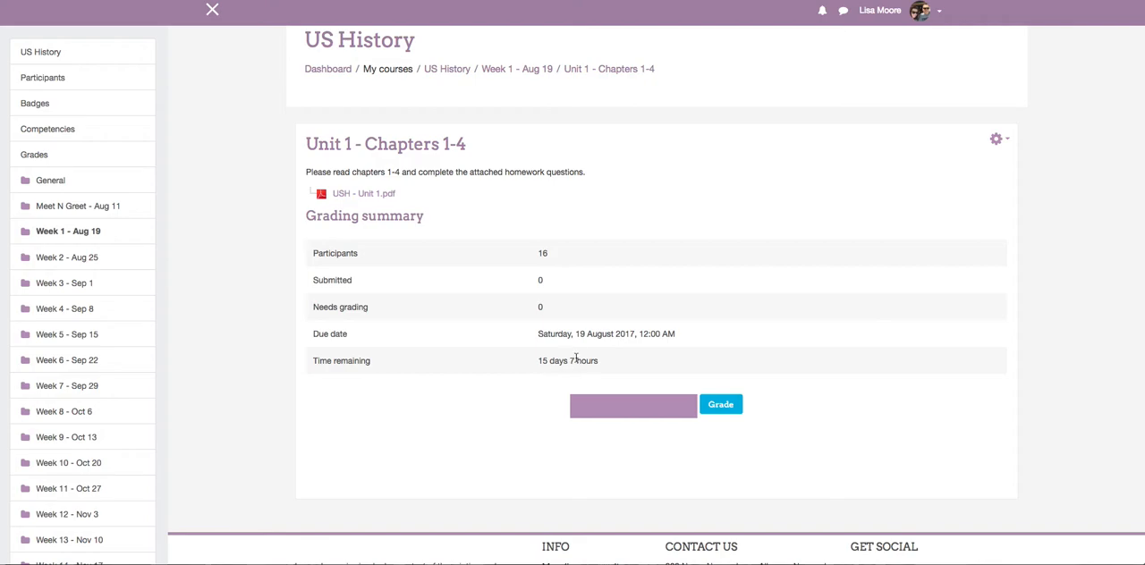
pyautogui.scroll(3, 642, 344)
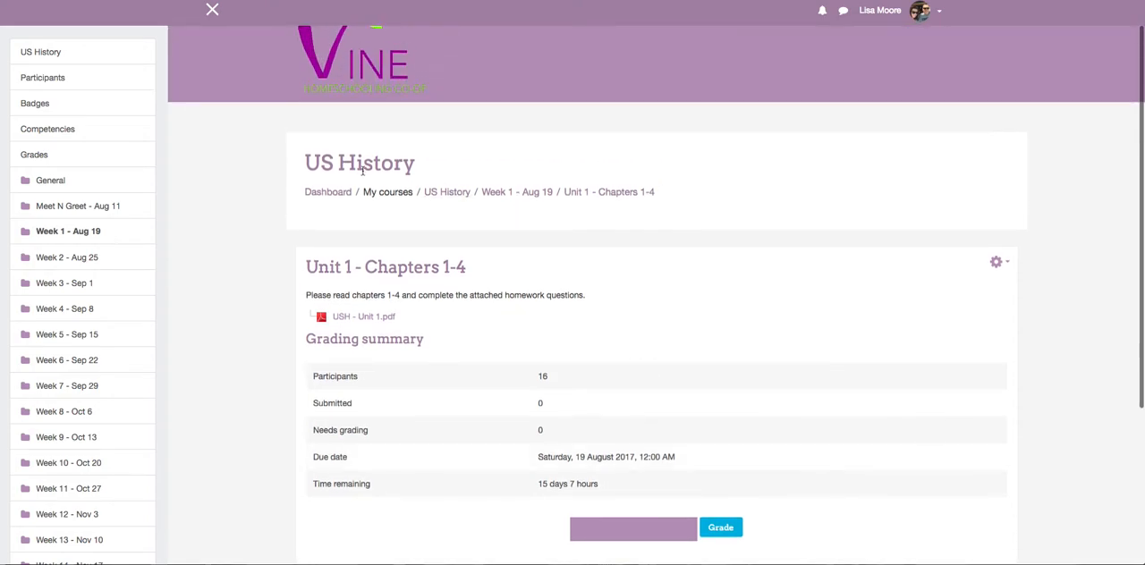
# Return to the US History course page and turn editing on.
pyautogui.click(461, 194)
pyautogui.scroll(-5, 462, 198)
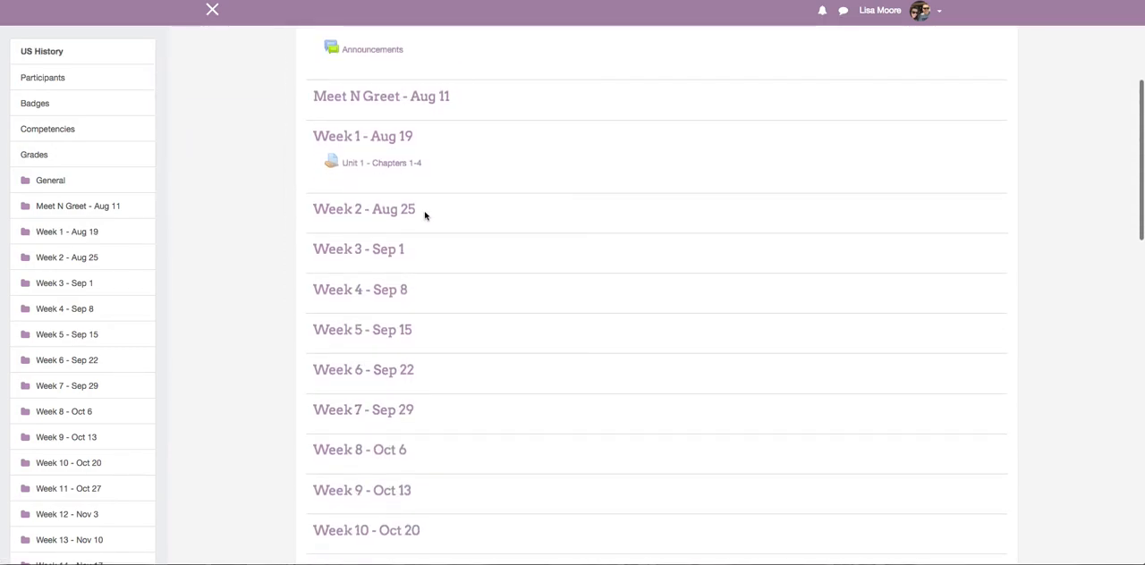
pyautogui.scroll(1, 984, 145)
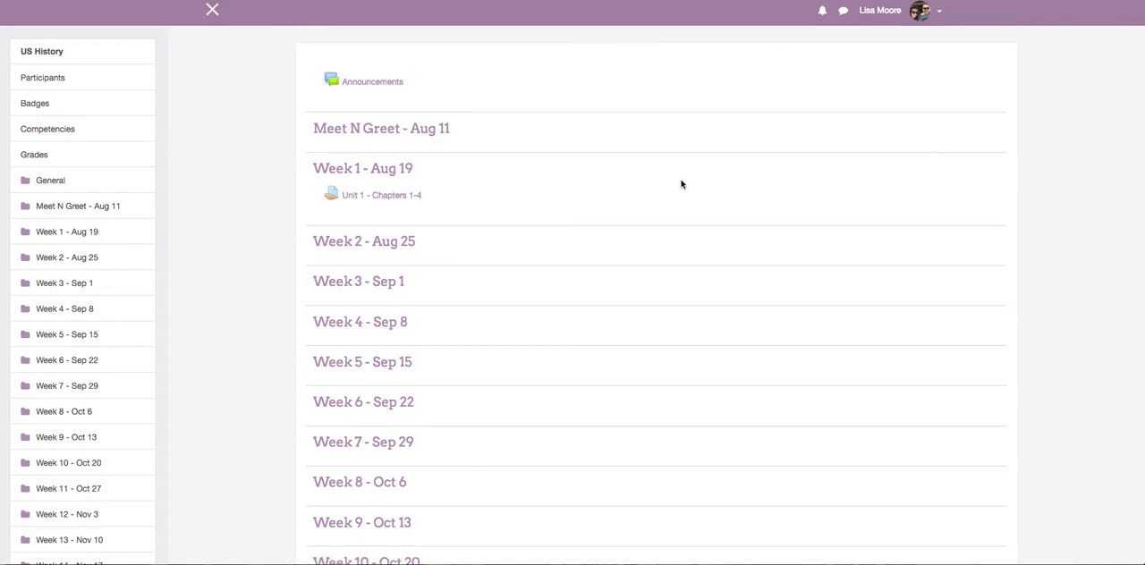
pyautogui.scroll(3, 682, 185)
pyautogui.click(993, 54)
pyautogui.click(950, 97)
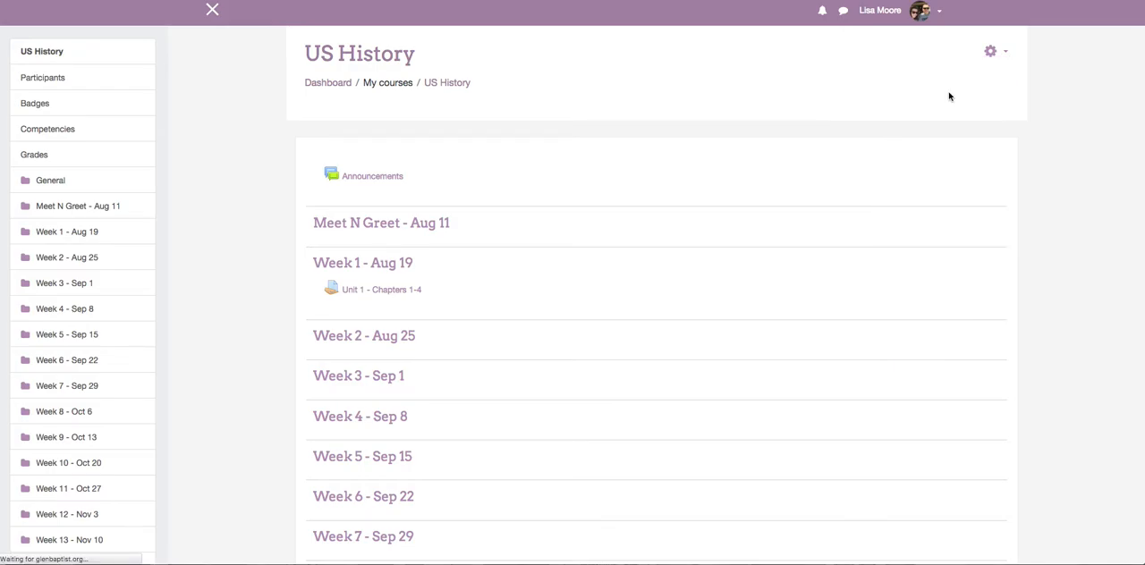
# Add a new Assignment activity to the Week 2 - Aug 25 section.
pyautogui.scroll(-5, 578, 176)
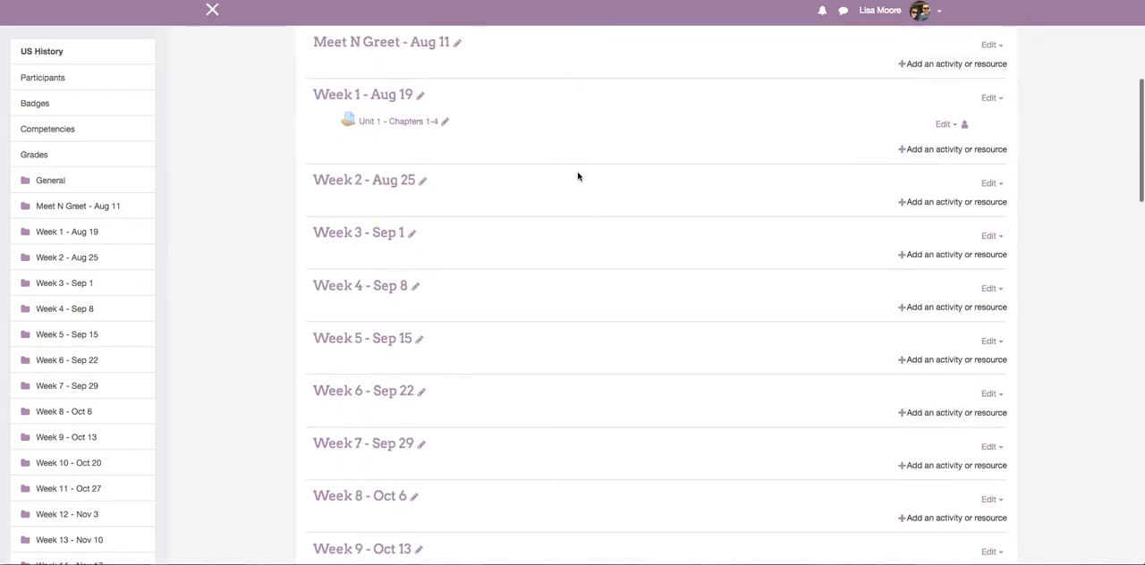
pyautogui.scroll(3, 578, 176)
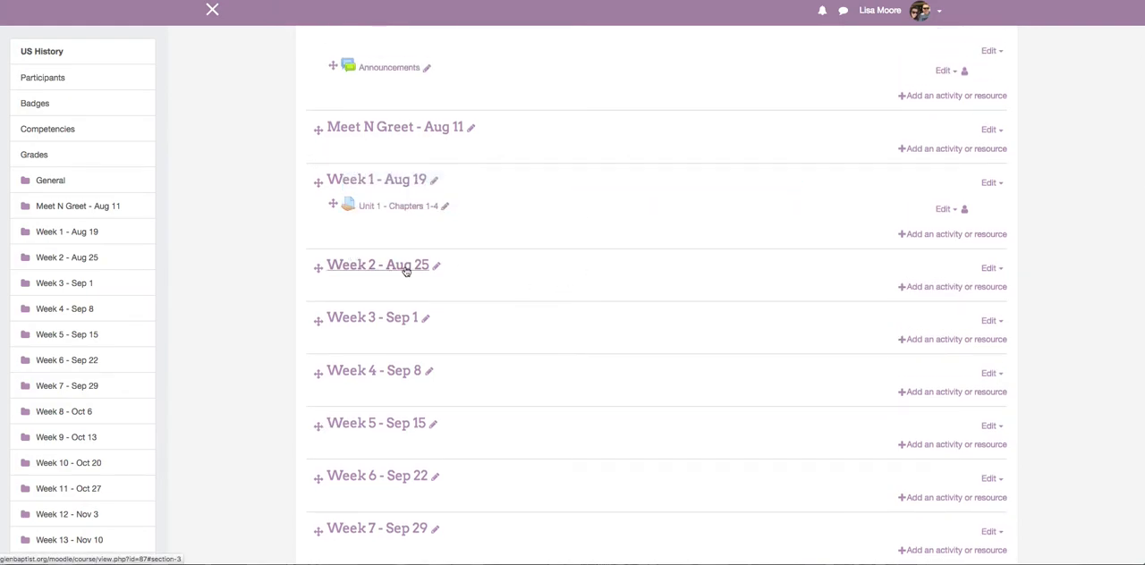
pyautogui.click(933, 288)
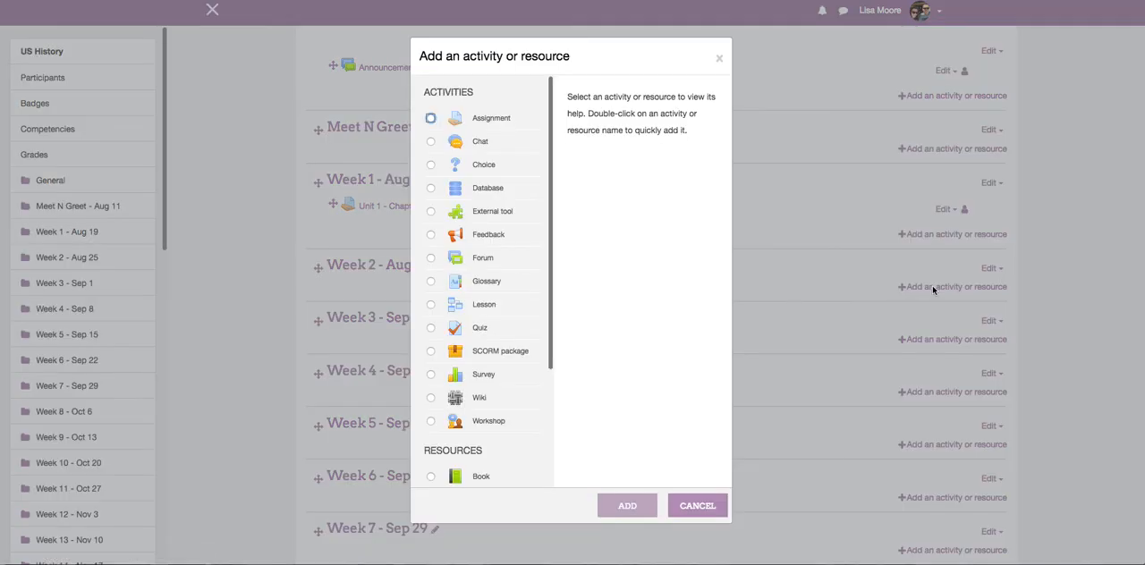
pyautogui.click(431, 118)
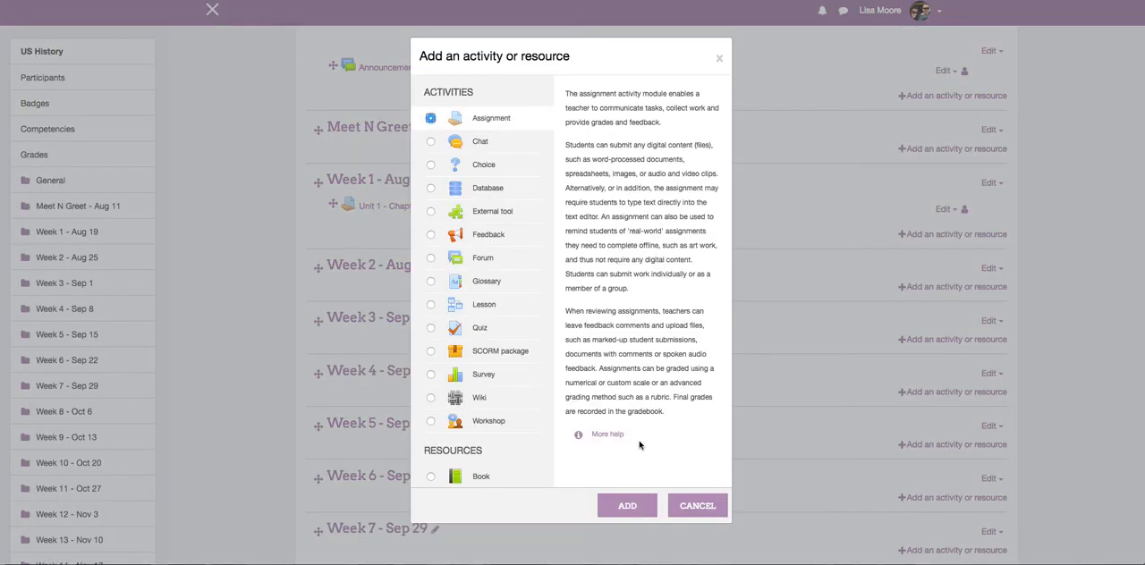
pyautogui.click(627, 508)
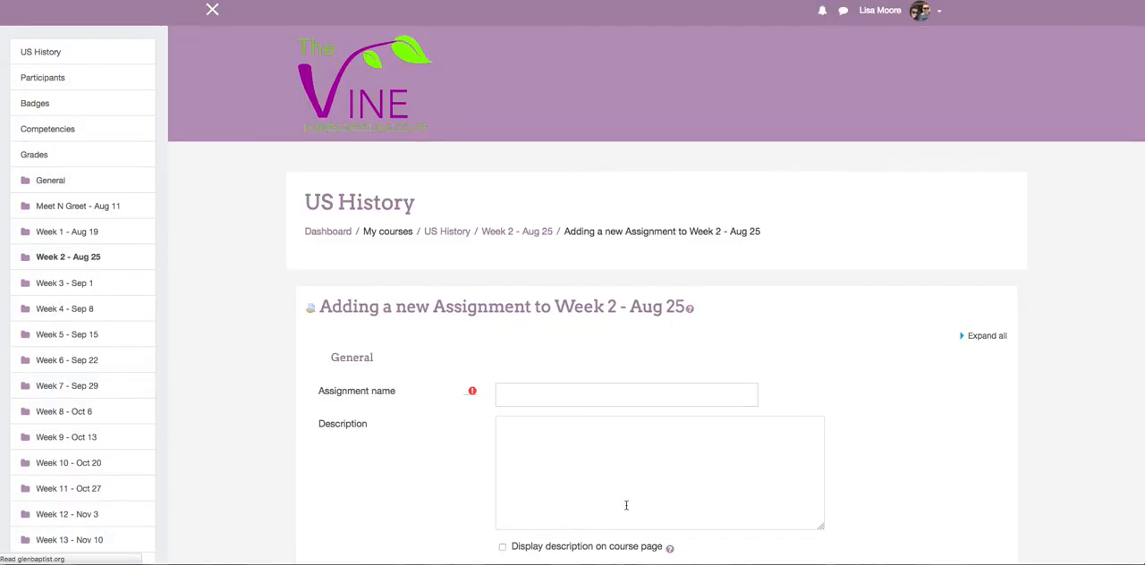
# Name the new assignment "Unit 2 - Chapters 6-9".
pyautogui.scroll(-3, 655, 353)
pyautogui.click(589, 287)
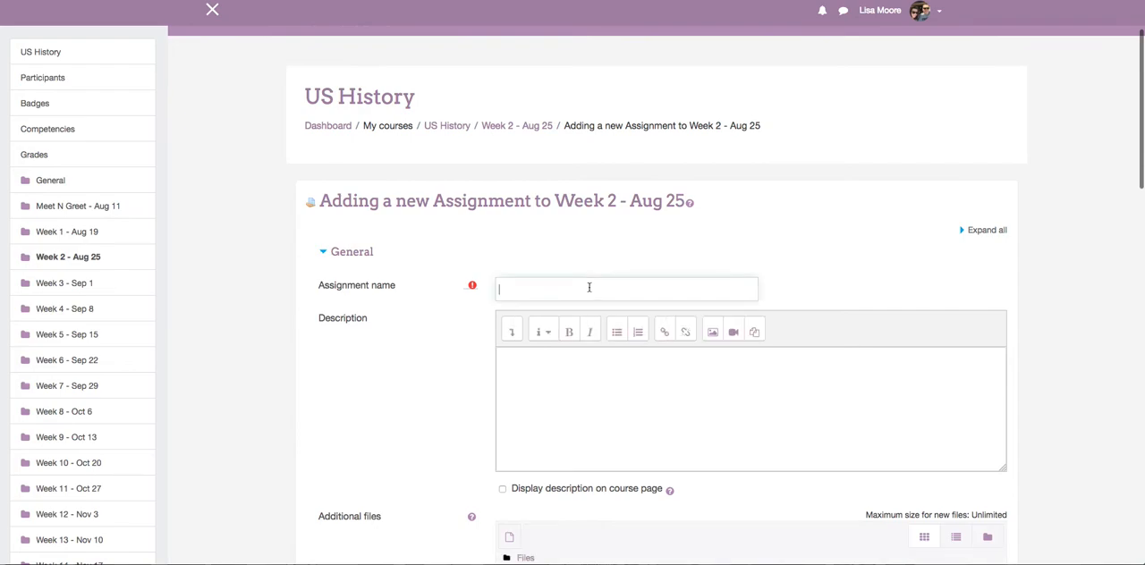
pyautogui.write('Unit 2 -')
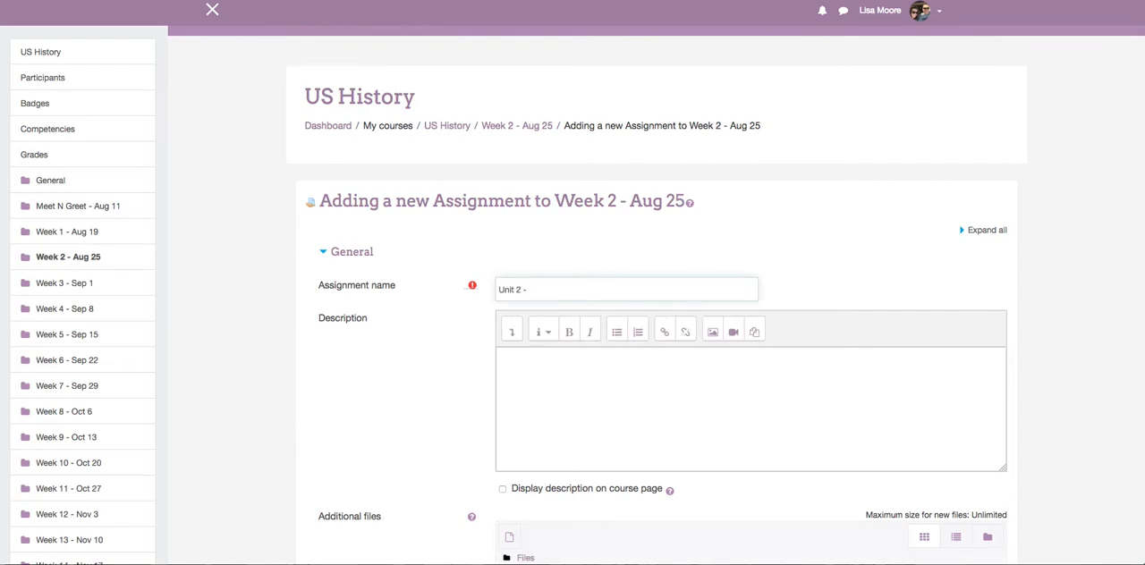
pyautogui.write(' Chapters 6-9')
pyautogui.scroll(-1, 719, 297)
# Enter the assignment description "Please read chapters 6-9 and complete the attached homework questions.".
pyautogui.click(609, 332)
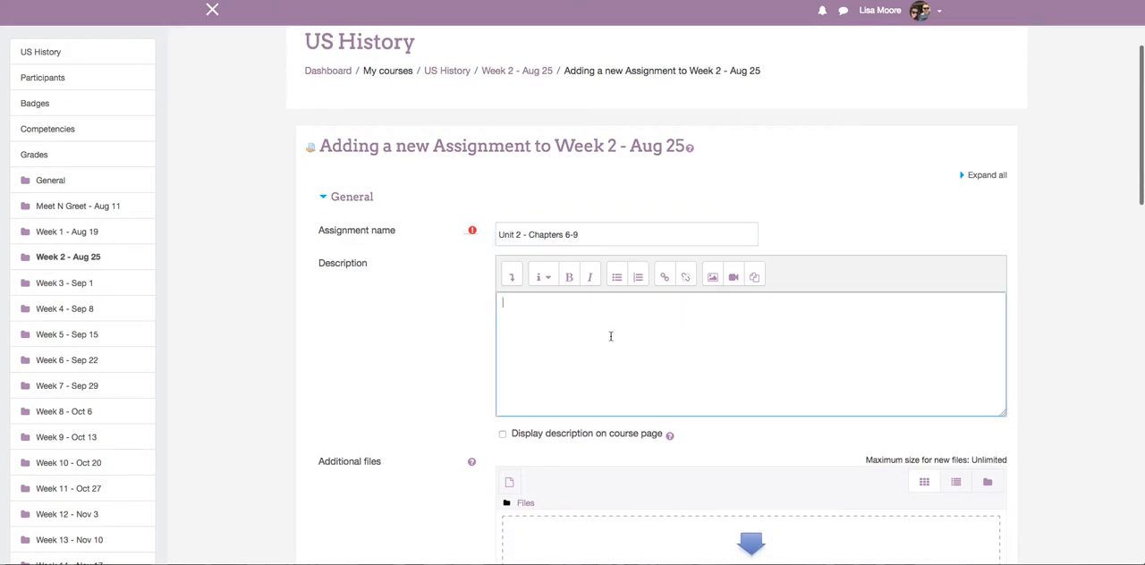
pyautogui.write('Please')
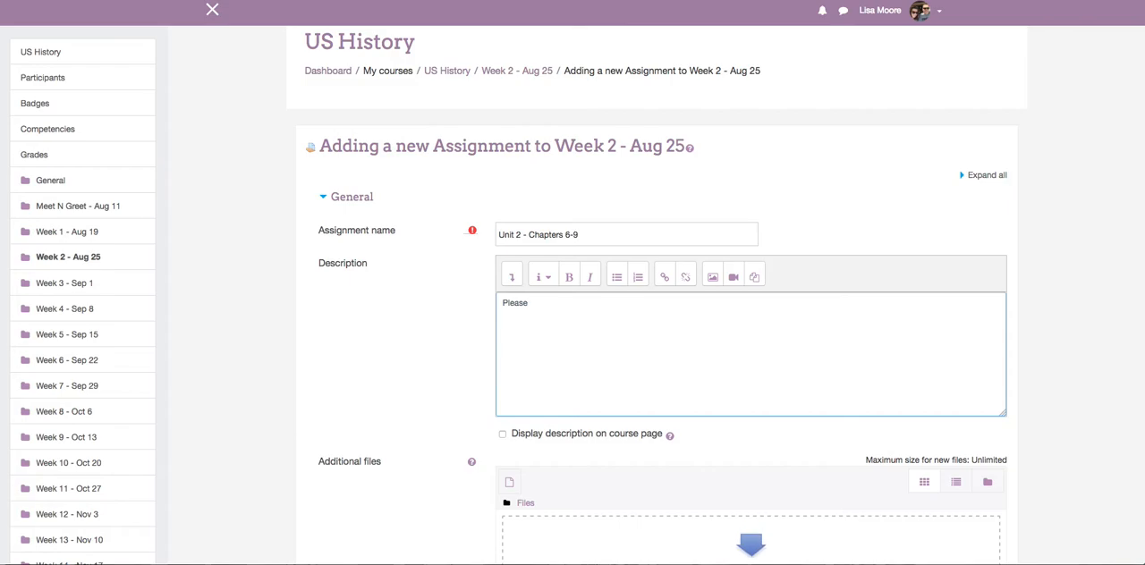
pyautogui.write(' read chapters 6-9 and complete')
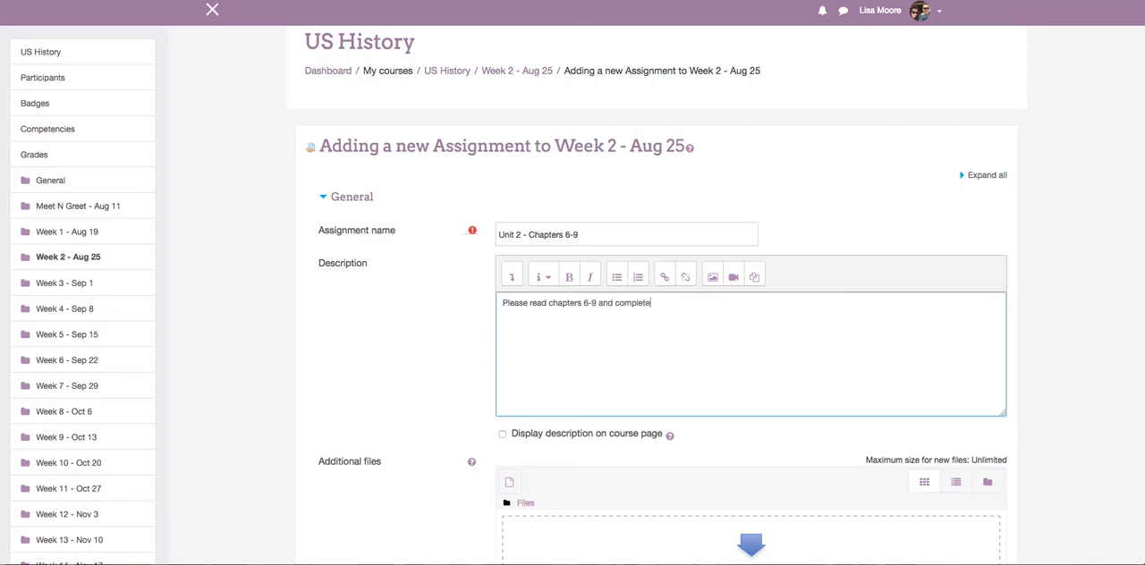
pyautogui.write(' the attached homework questions')
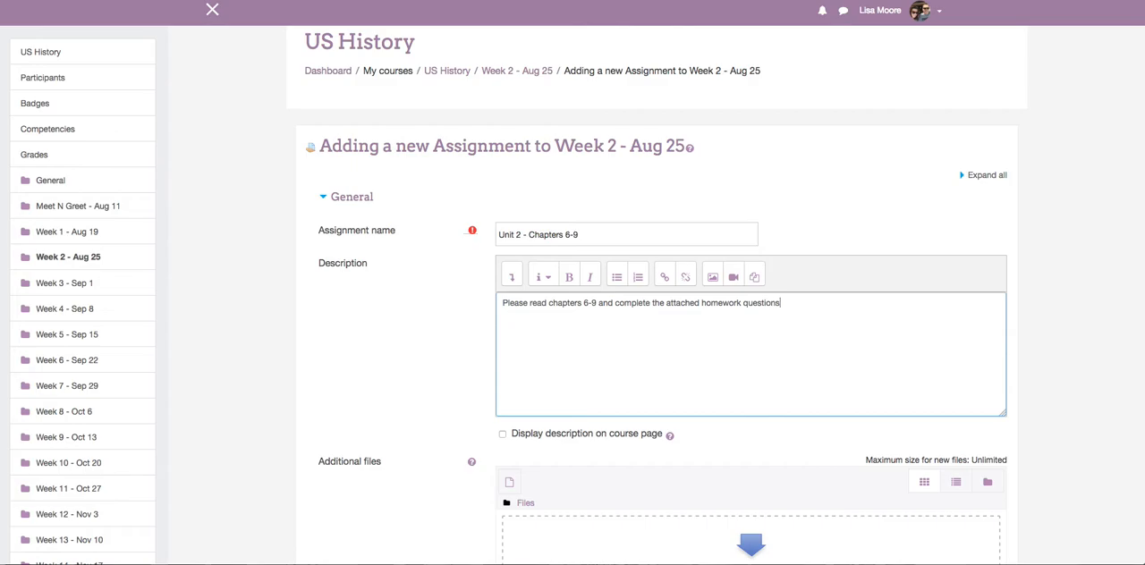
pyautogui.scroll(-3, 647, 322)
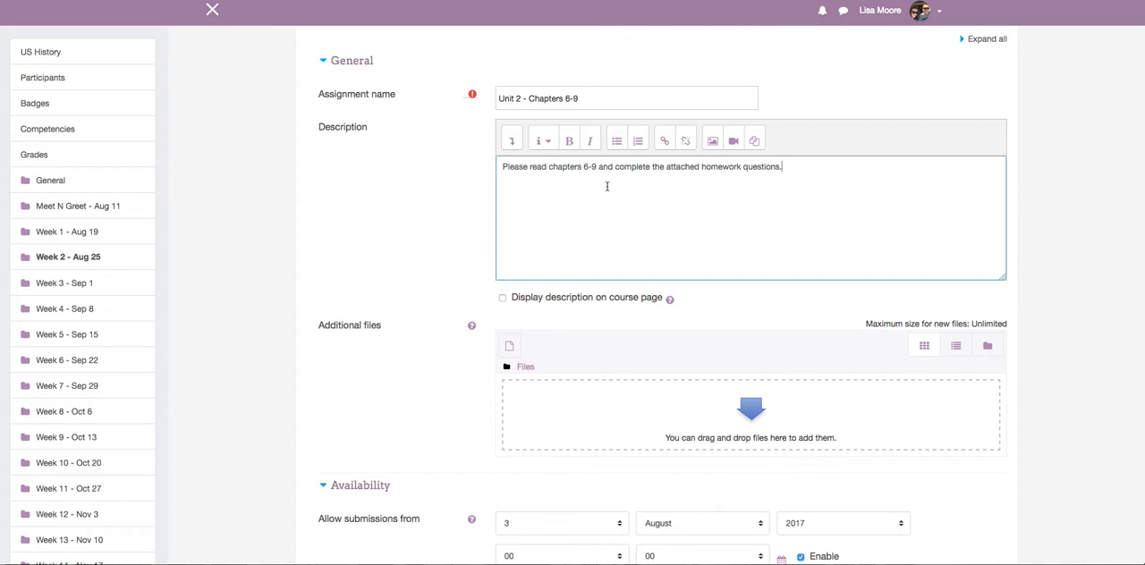
pyautogui.scroll(-2, 606, 186)
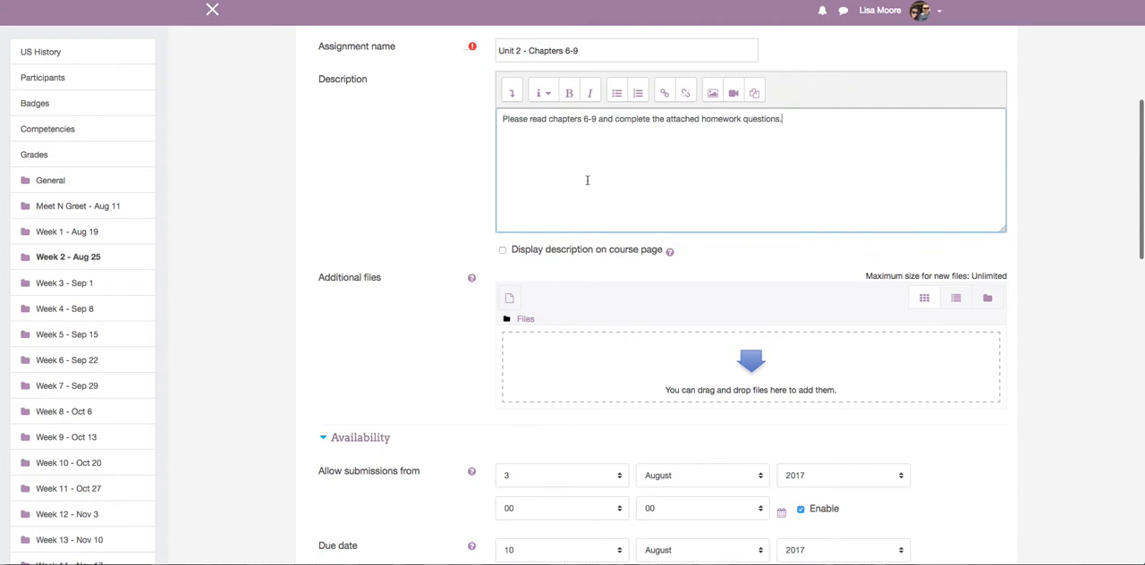
# Upload "USH - Unit 2 homework.pdf" as an additional file of the Unit 2 assignment.
pyautogui.scroll(-5, 586, 179)
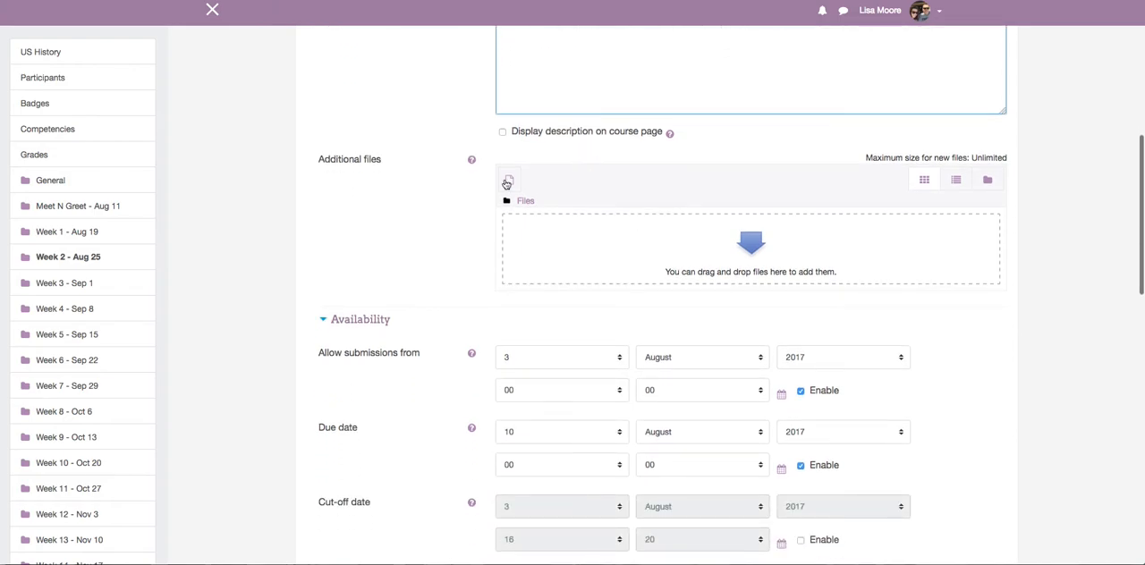
pyautogui.click(507, 183)
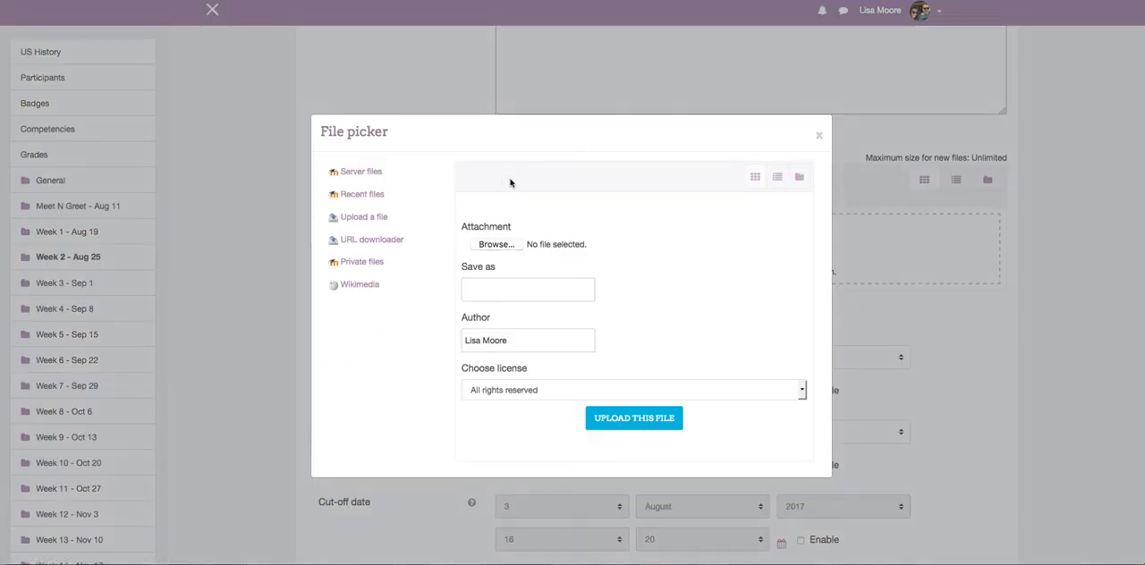
pyautogui.click(496, 245)
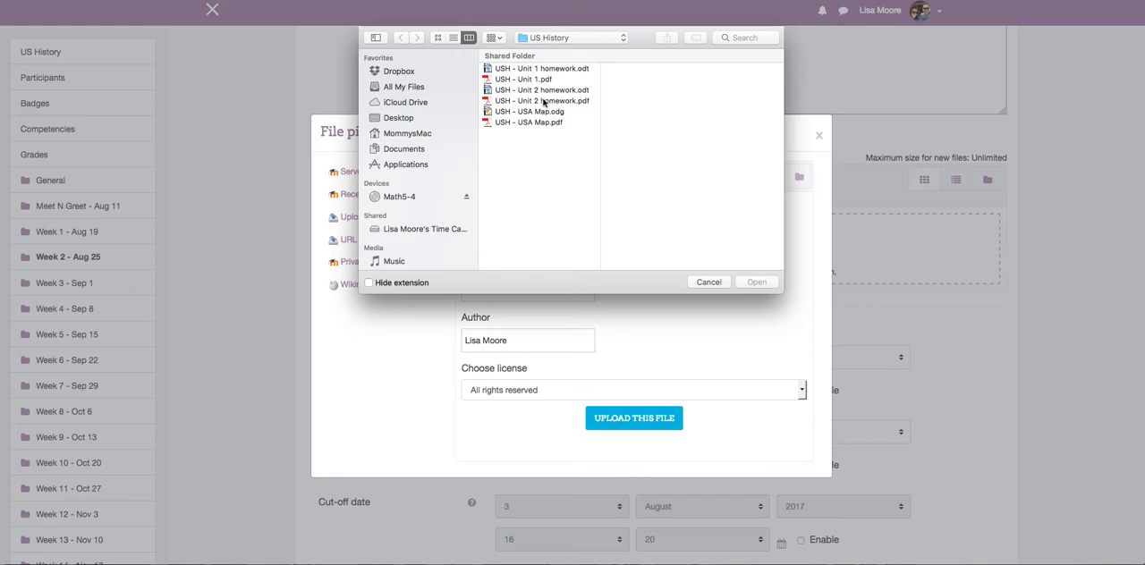
pyautogui.click(542, 101)
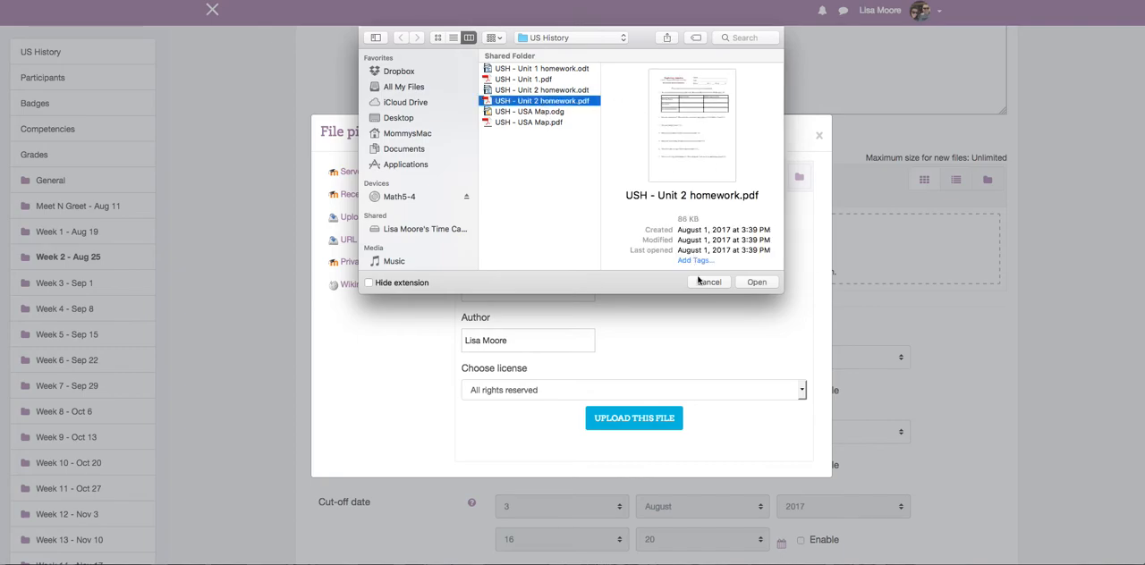
pyautogui.click(756, 283)
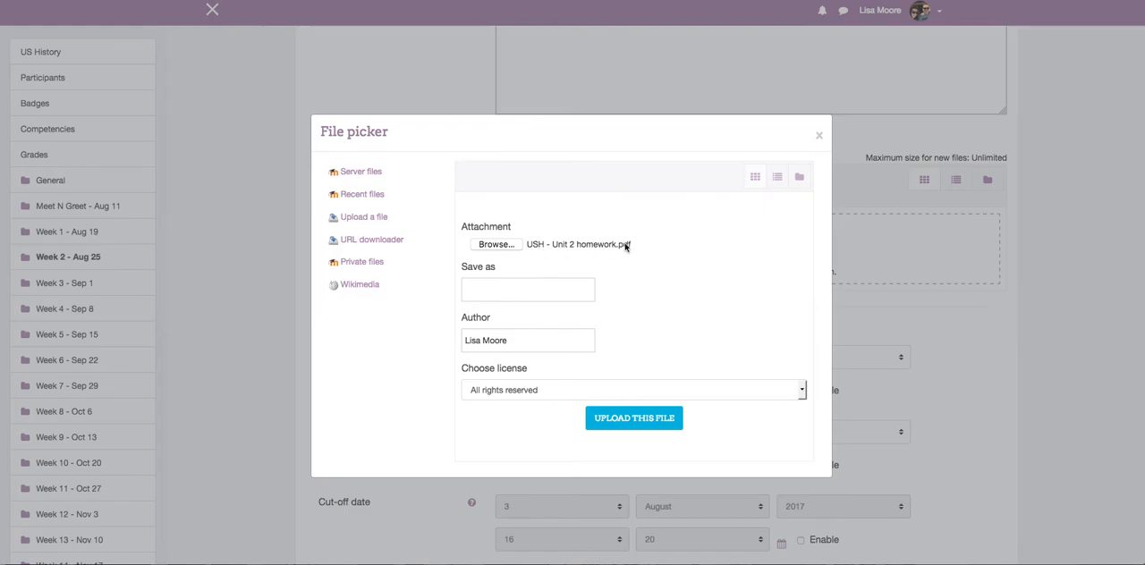
pyautogui.click(628, 419)
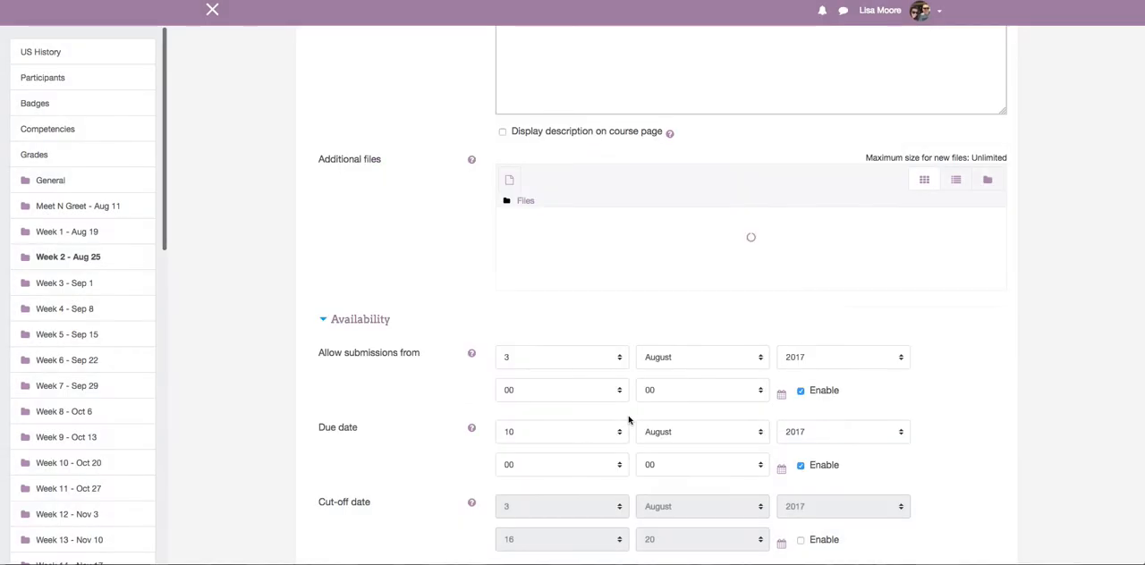
# Set the assignment's due date to 25 August 2017 and disable its submission start date and grading reminder.
pyautogui.scroll(-3, 629, 419)
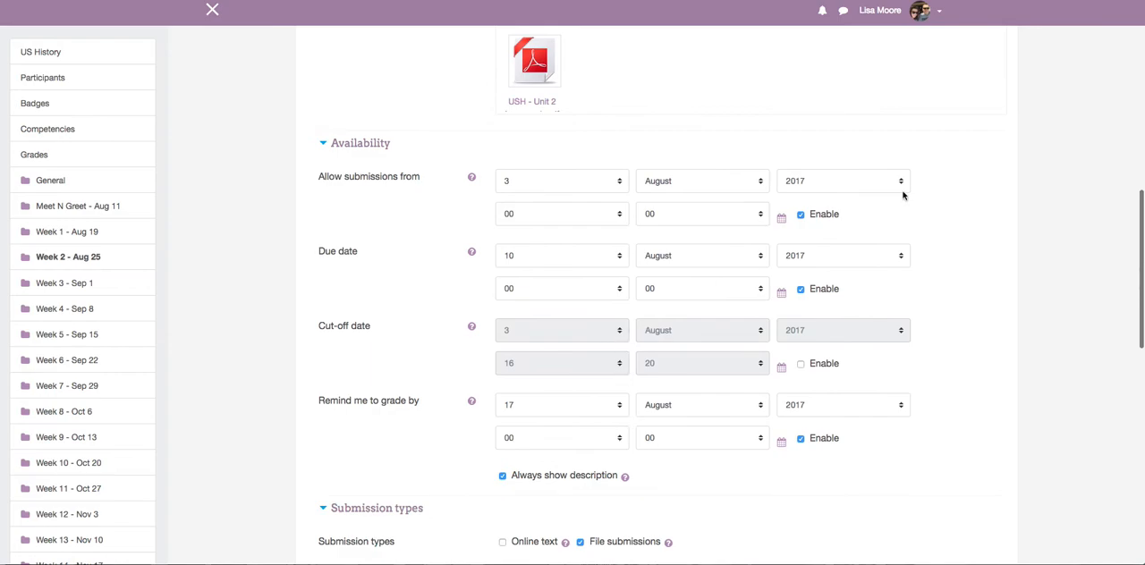
pyautogui.click(800, 216)
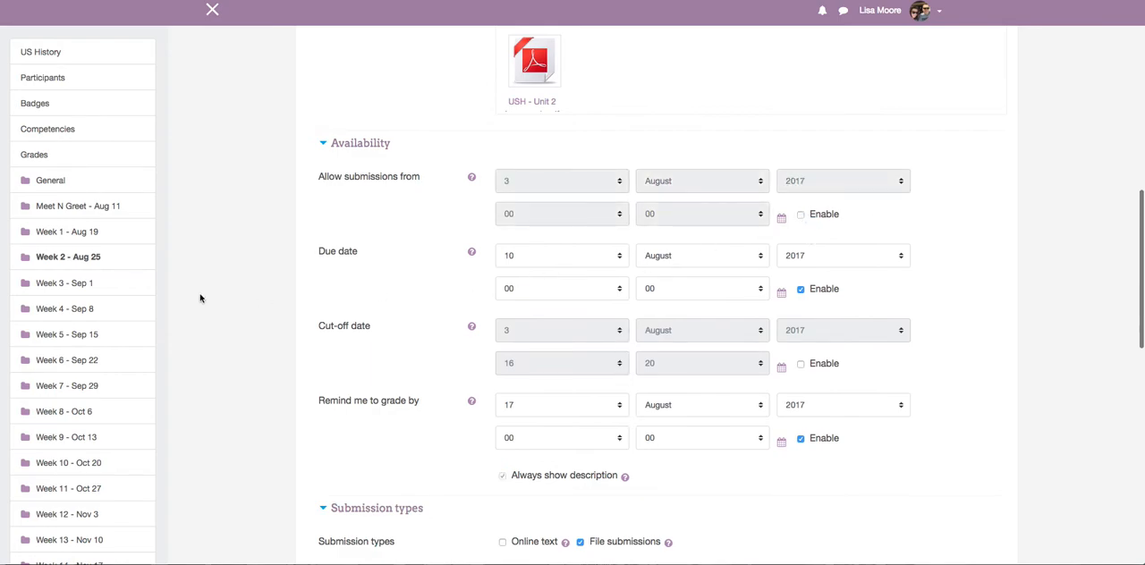
pyautogui.click(619, 257)
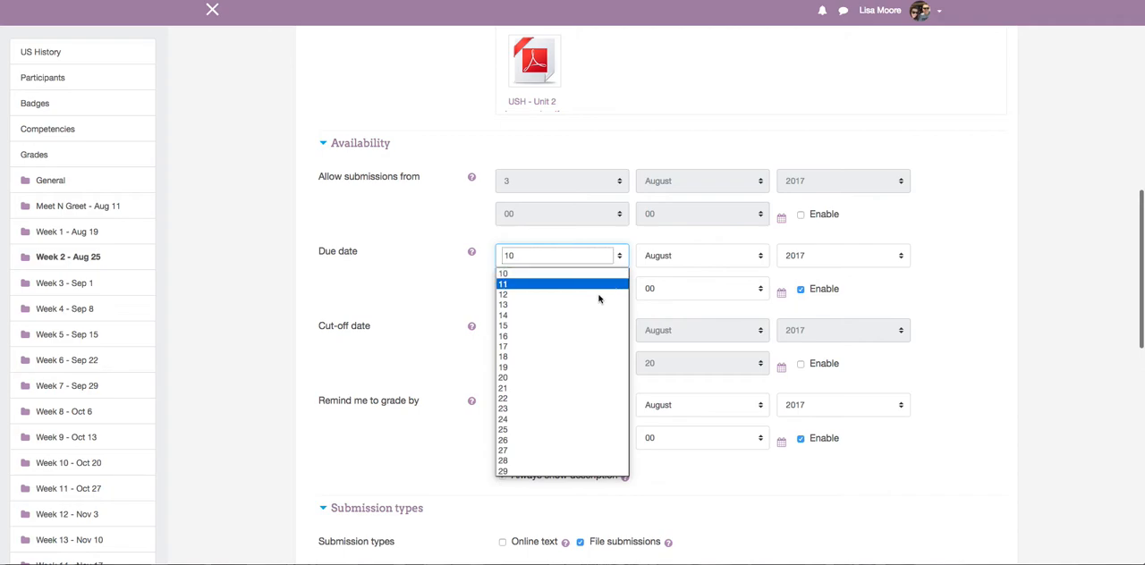
pyautogui.click(543, 431)
pyautogui.scroll(-5, 910, 286)
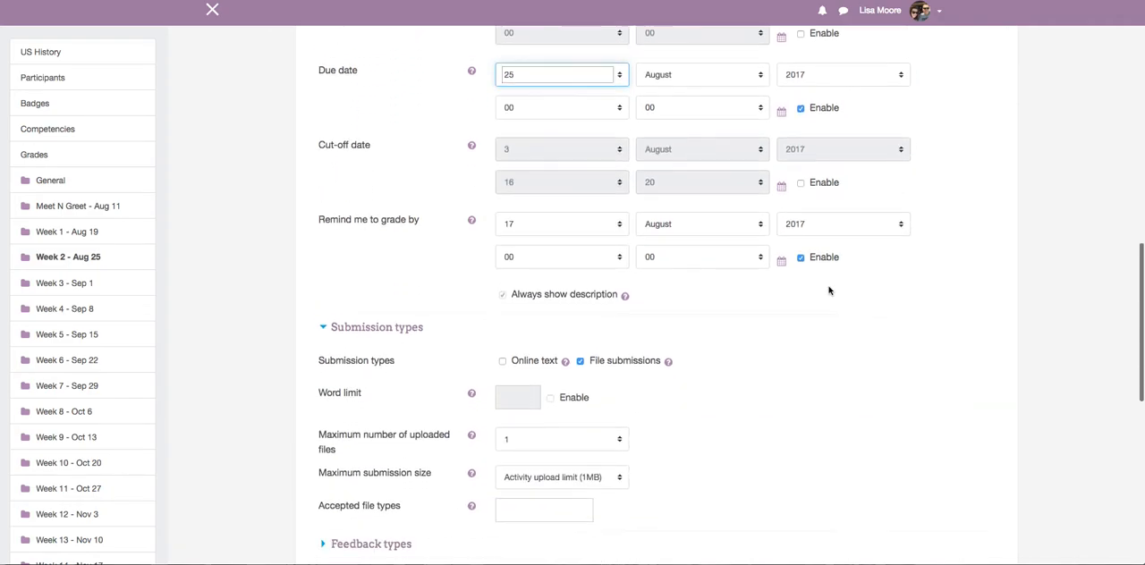
pyautogui.click(801, 244)
# Set the Unit 2 assignment's maximum grade to 50 points.
pyautogui.scroll(-5, 691, 324)
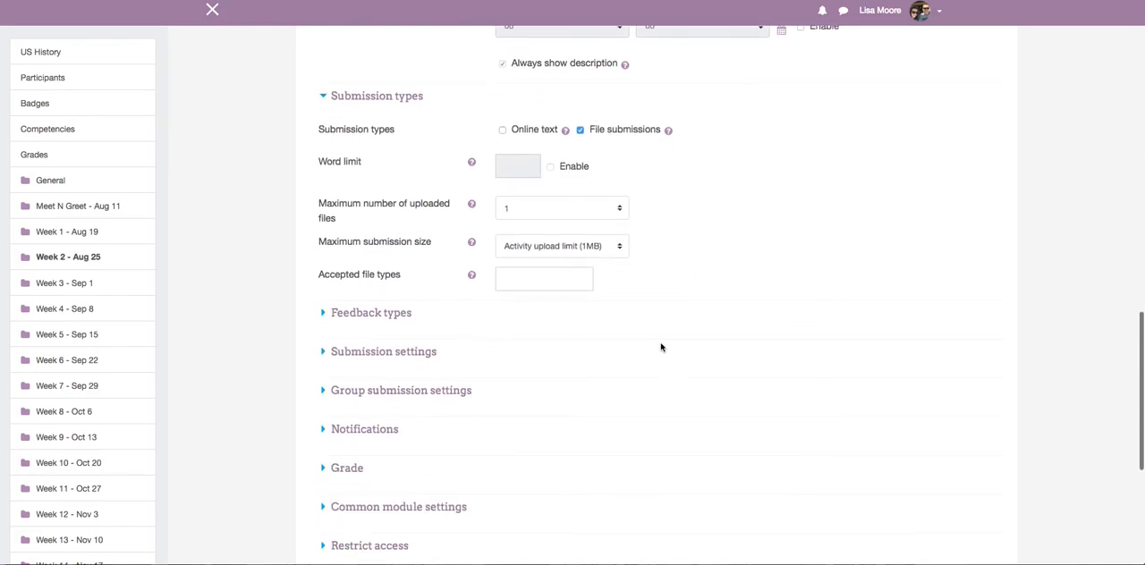
pyautogui.scroll(-4, 627, 394)
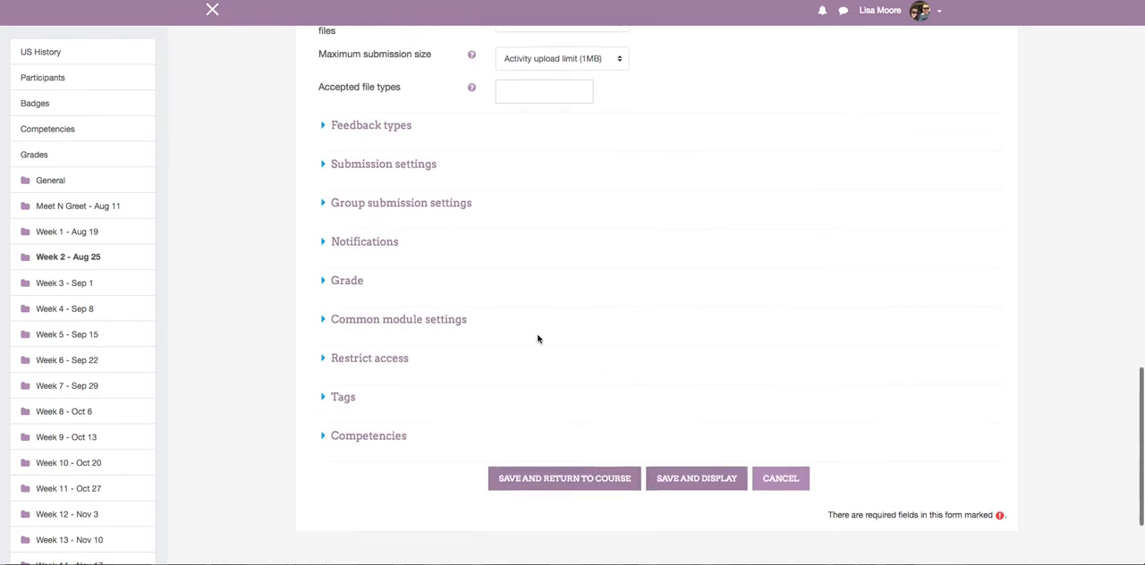
pyautogui.click(324, 281)
pyautogui.scroll(-1, 907, 256)
pyautogui.scroll(-4, 907, 255)
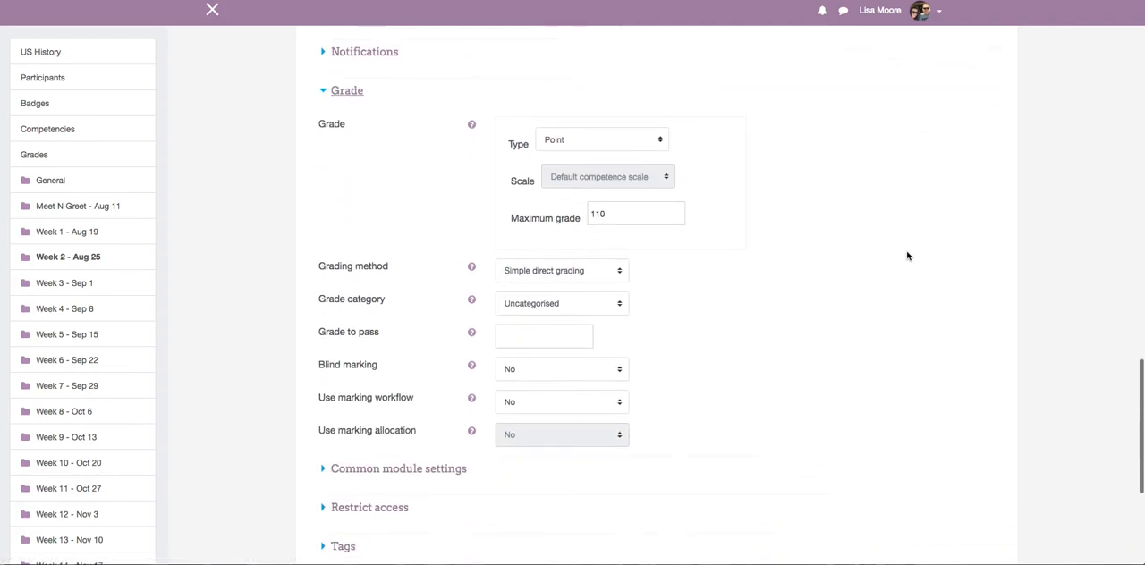
pyautogui.moveTo(629, 170); pyautogui.dragTo(563, 168)
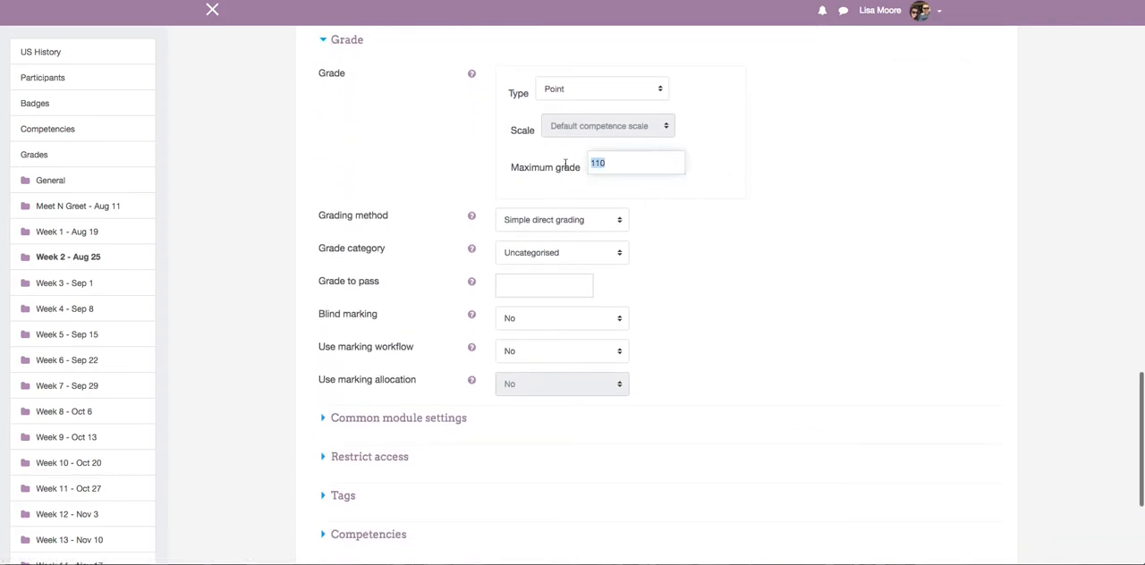
pyautogui.write('50')
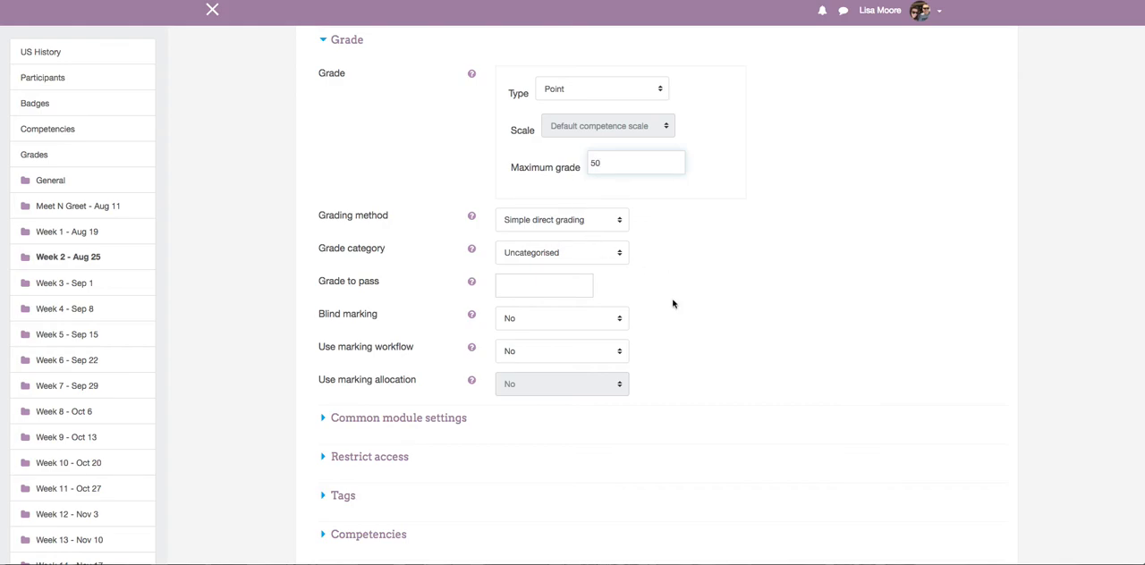
# Assign the Unit 2 assignment to the Homework grade category and save it, returning to the course.
pyautogui.click(619, 254)
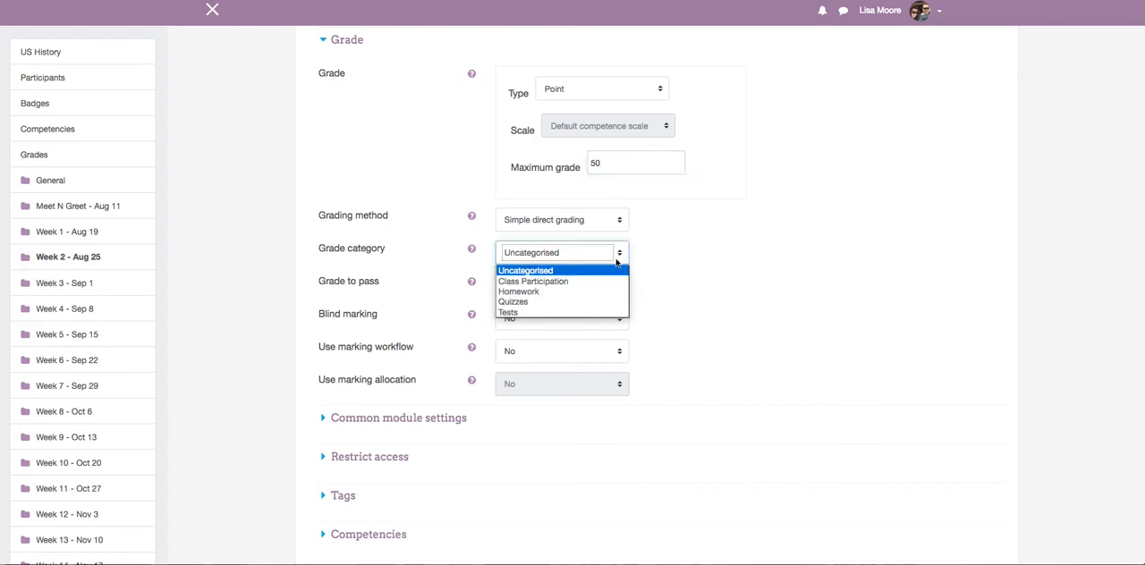
pyautogui.click(522, 293)
pyautogui.scroll(-5, 520, 289)
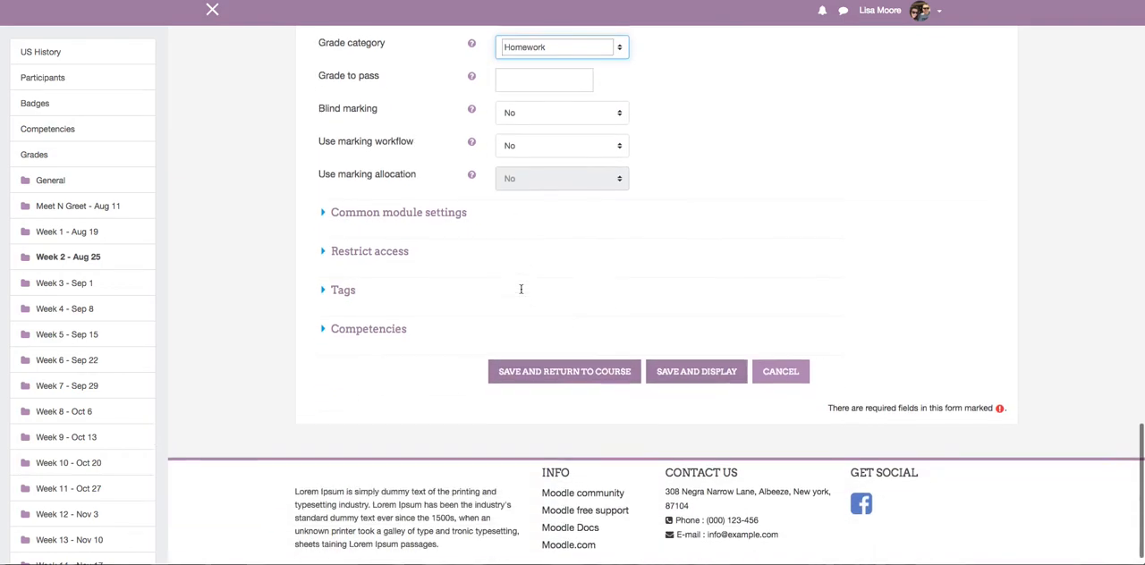
pyautogui.click(575, 355)
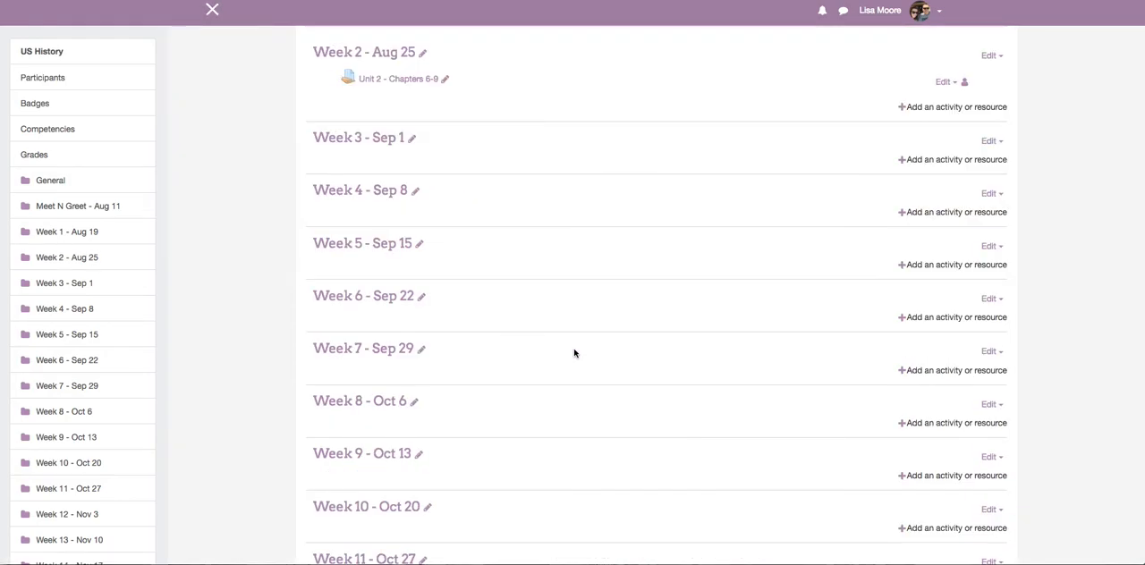
# Add a new Assignment activity to the Week 6 - Sep 22 section.
pyautogui.scroll(5, 574, 355)
pyautogui.scroll(1, 575, 353)
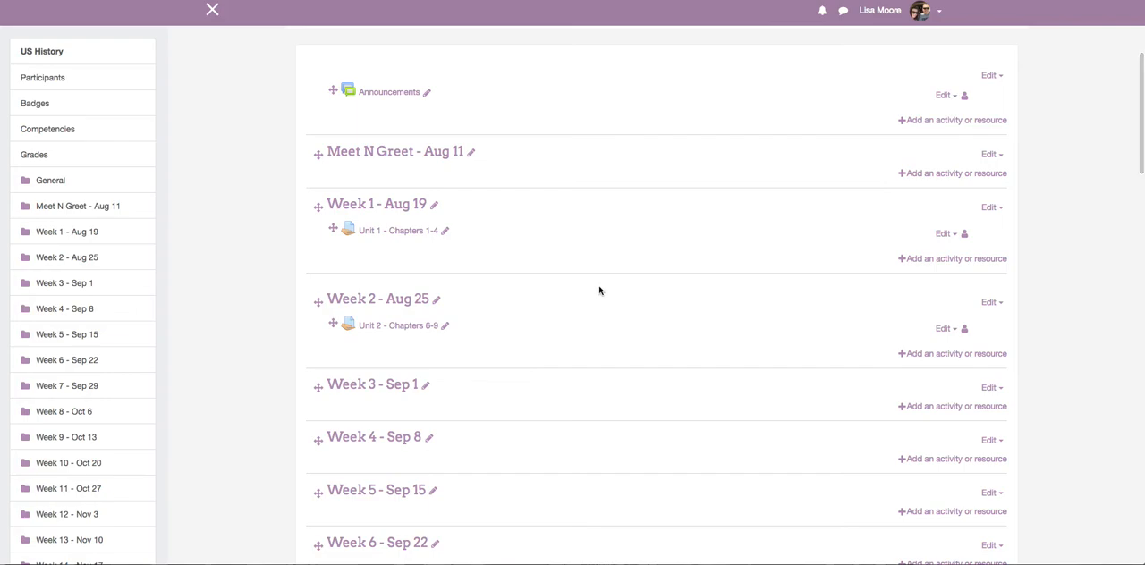
pyautogui.scroll(-1, 600, 290)
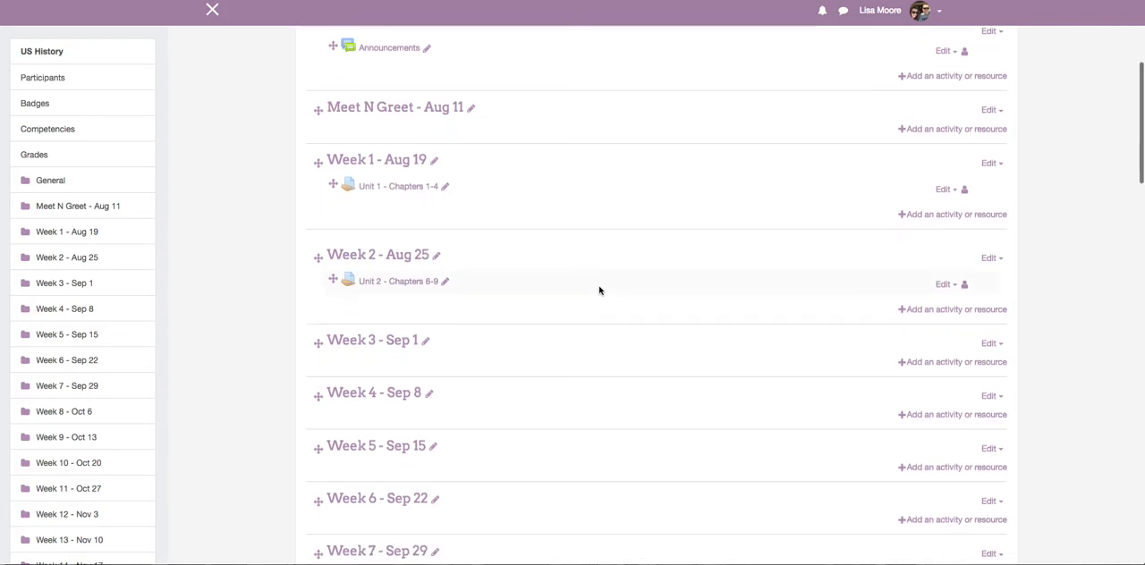
pyautogui.scroll(-2, 600, 290)
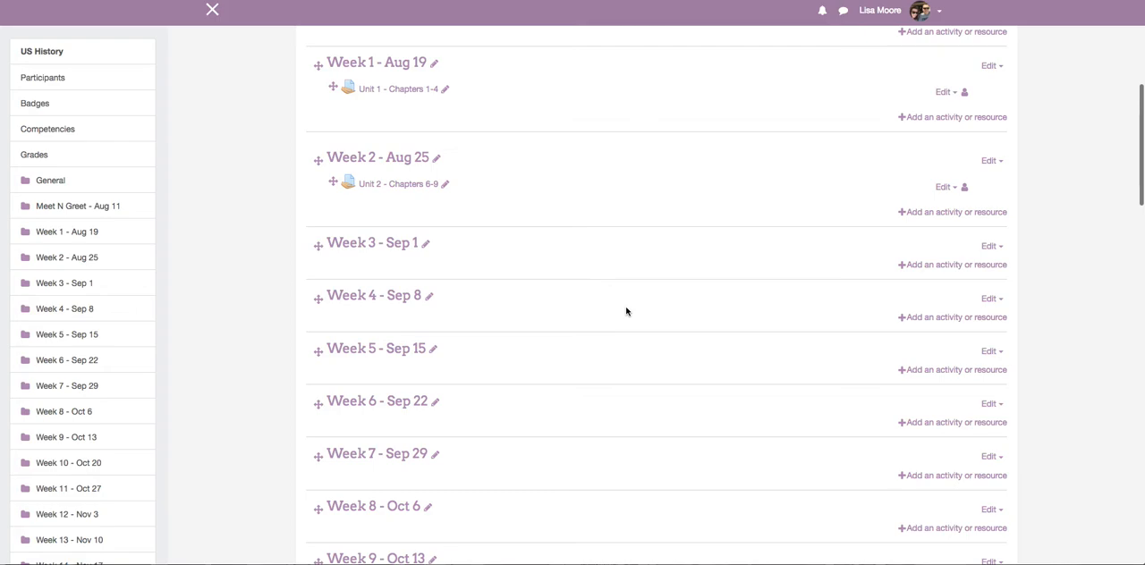
pyautogui.scroll(-1, 626, 310)
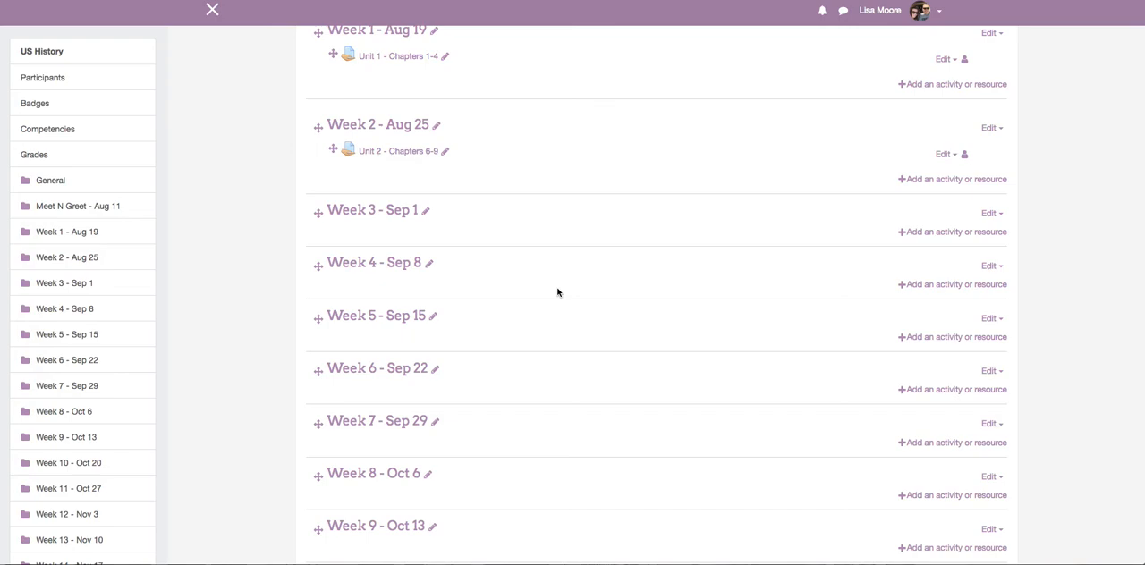
pyautogui.scroll(-1, 557, 293)
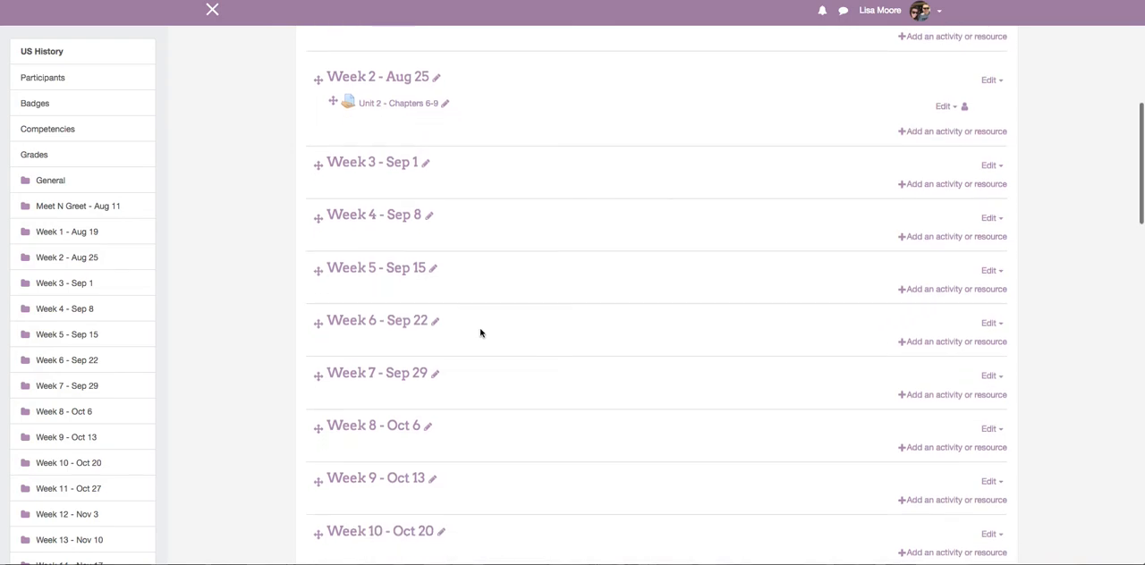
pyautogui.click(935, 342)
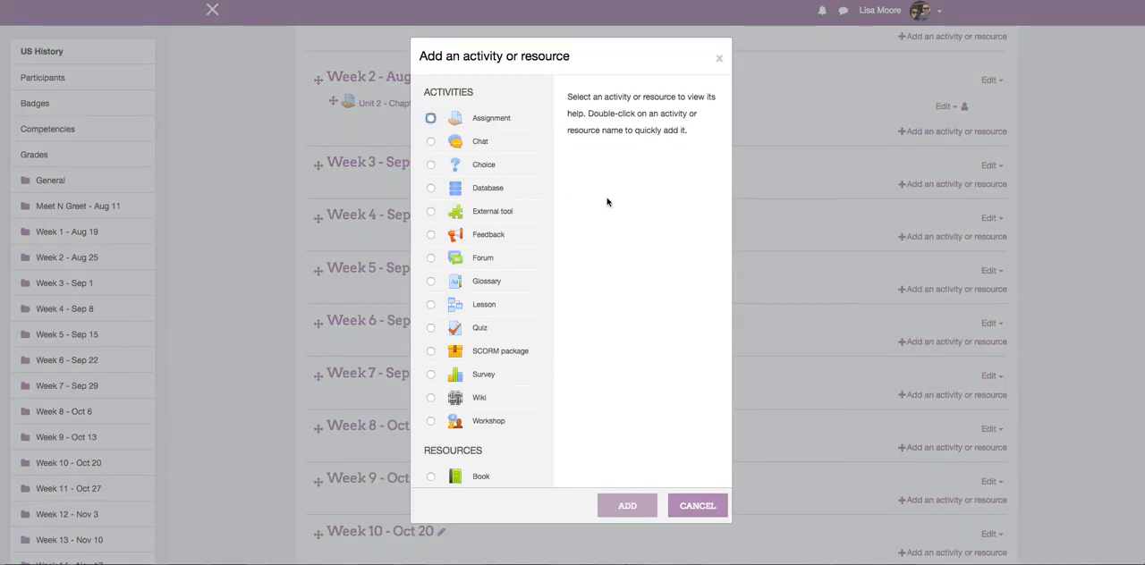
pyautogui.click(430, 118)
pyautogui.click(633, 506)
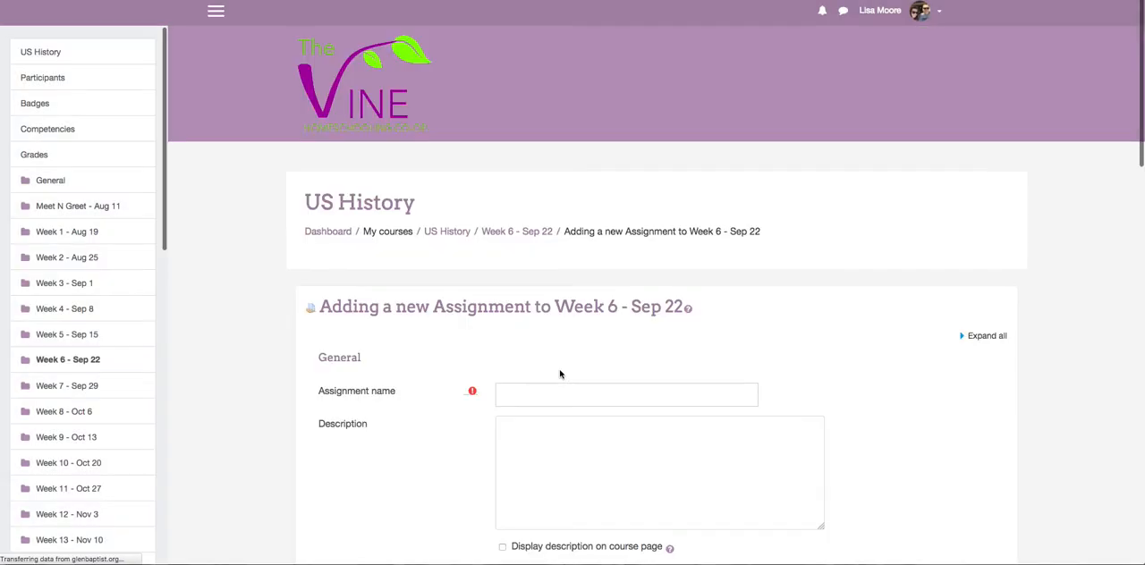
# Name the new assignment "Test 1" and enter the description "Test on units 1-5.".
pyautogui.scroll(-5, 567, 352)
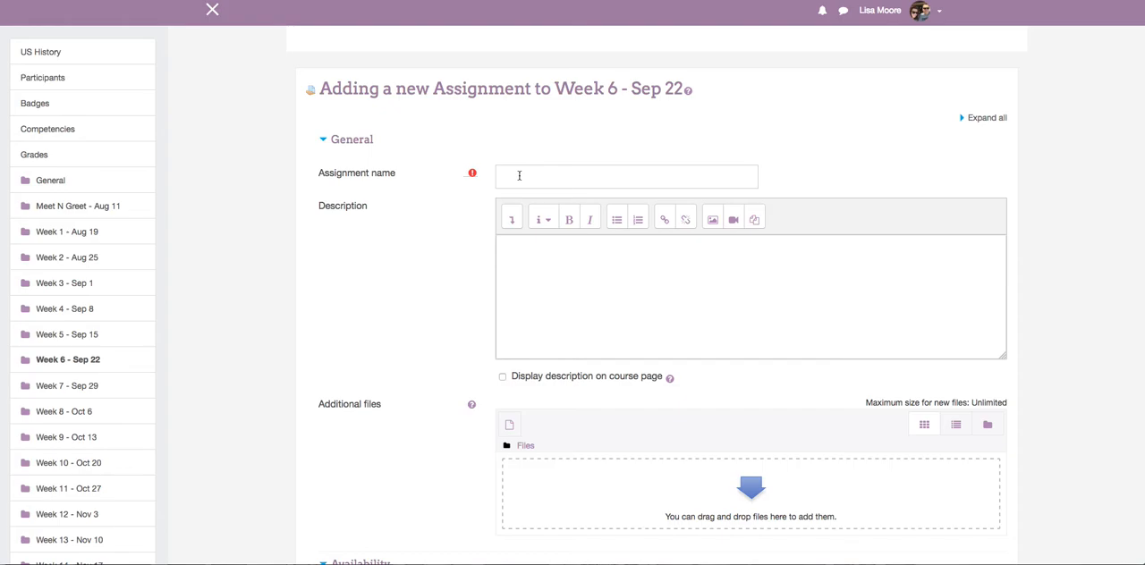
pyautogui.click(519, 175)
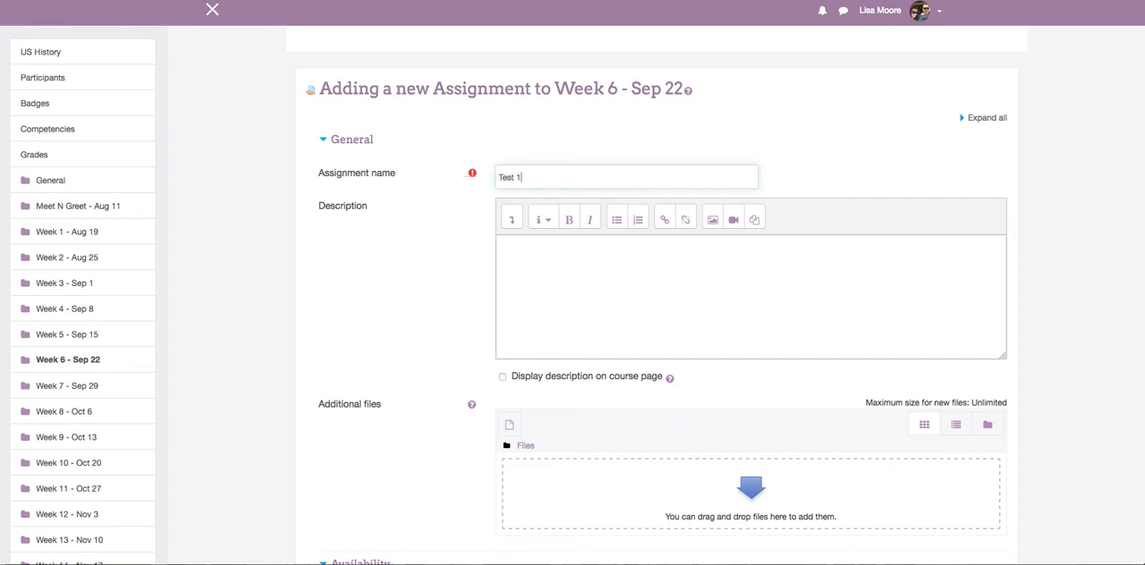
pyautogui.click(566, 265)
pyautogui.write('E')
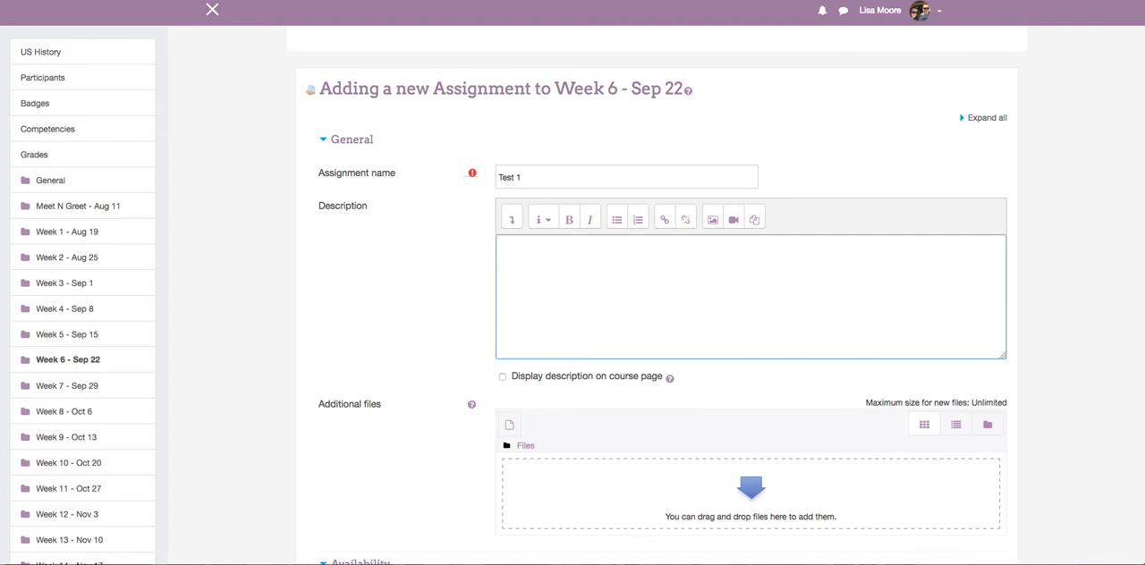
pyautogui.write('est on units 1-5.')
# Disable the submission start date of Test 1 and set its due date to 22 September 2017.
pyautogui.scroll(-3, 723, 333)
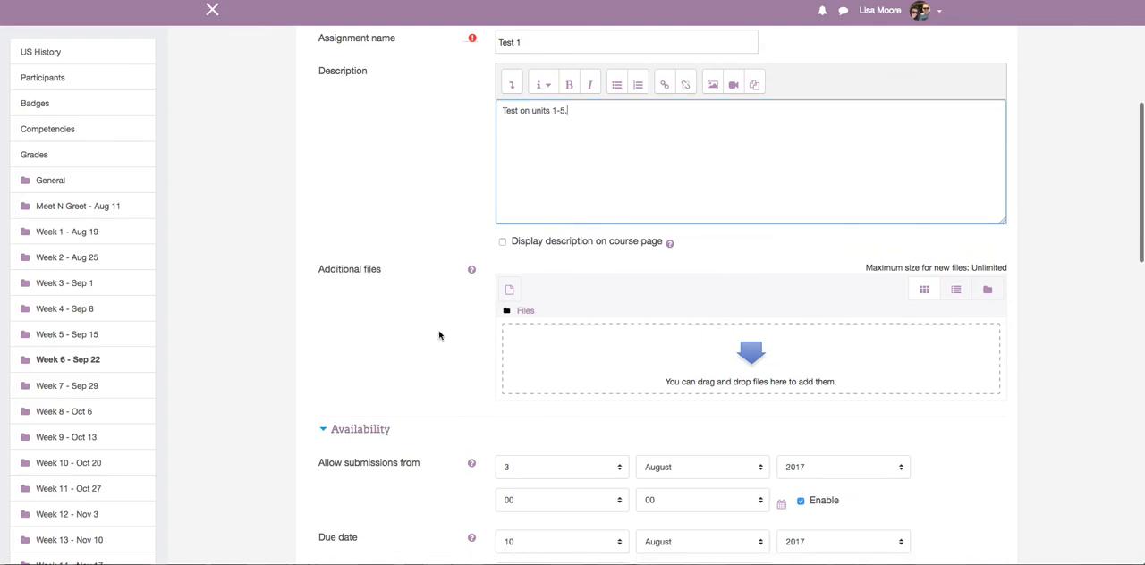
pyautogui.scroll(-6, 440, 335)
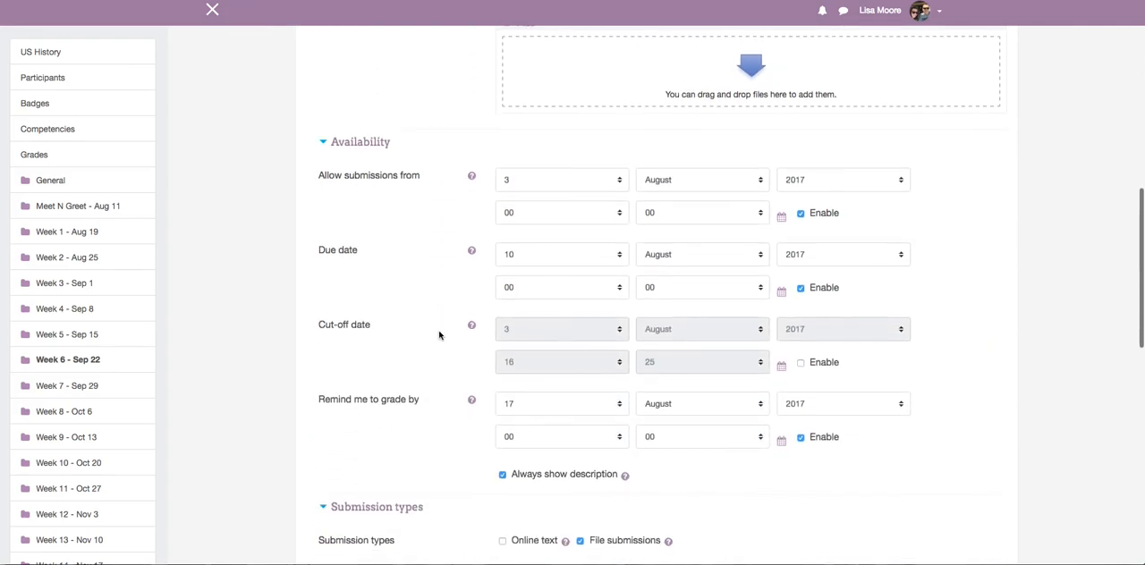
pyautogui.click(801, 213)
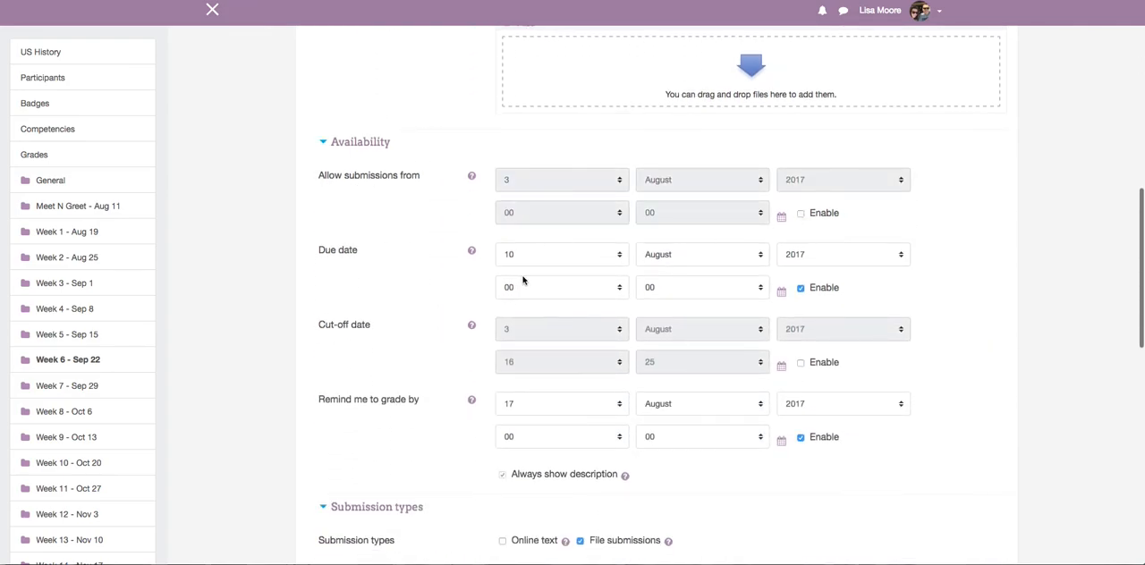
pyautogui.click(616, 256)
pyautogui.scroll(-2, 597, 387)
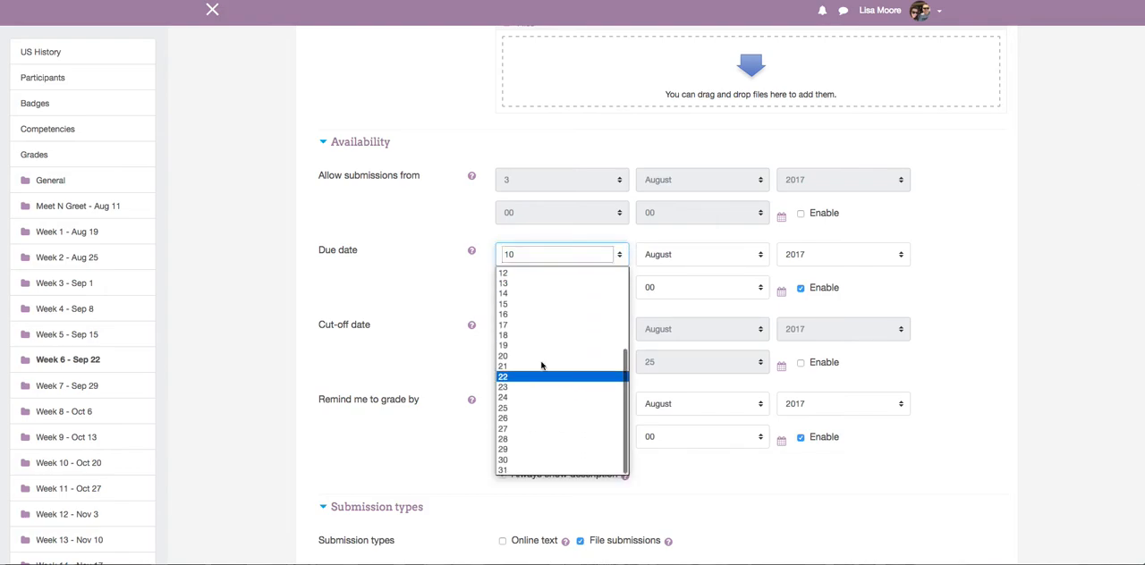
pyautogui.click(520, 377)
pyautogui.click(763, 255)
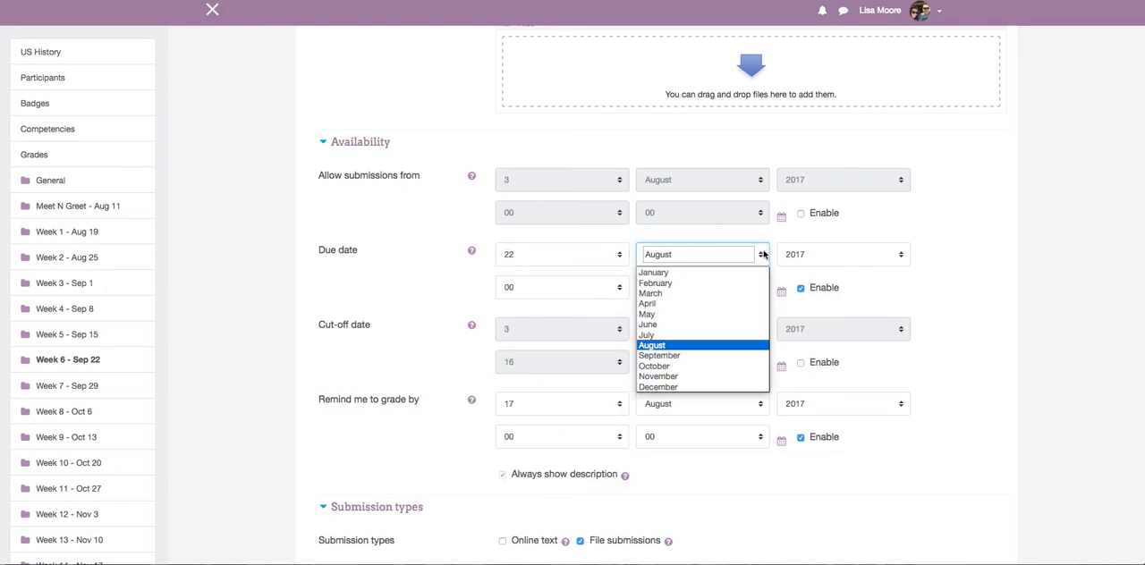
pyautogui.click(685, 356)
# Disable the grading reminder date for Test 1.
pyautogui.scroll(-1, 721, 278)
pyautogui.scroll(-2, 722, 278)
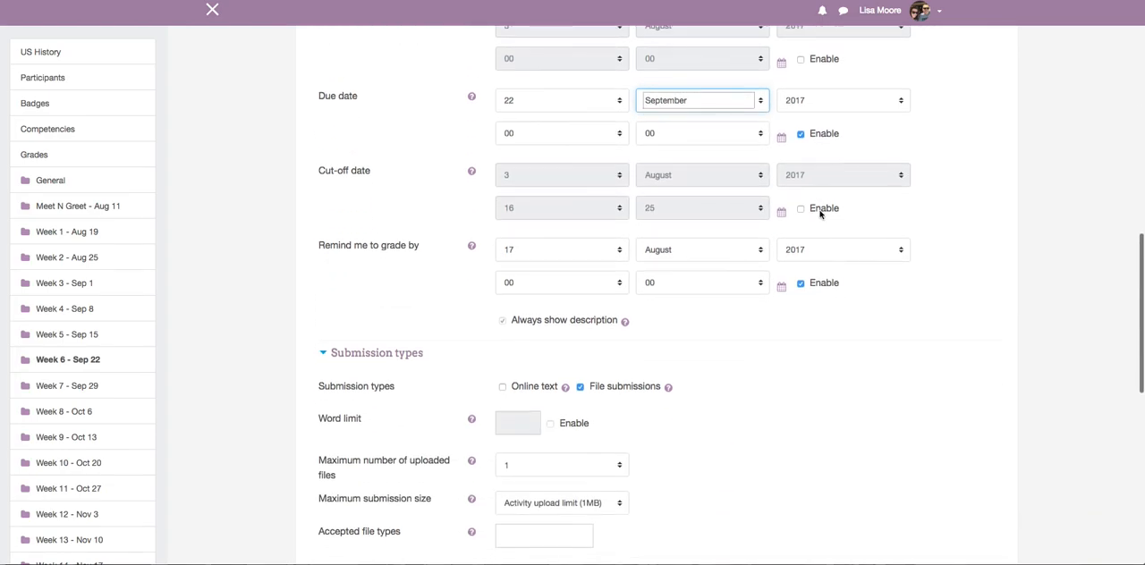
pyautogui.click(800, 282)
pyautogui.scroll(-8, 677, 277)
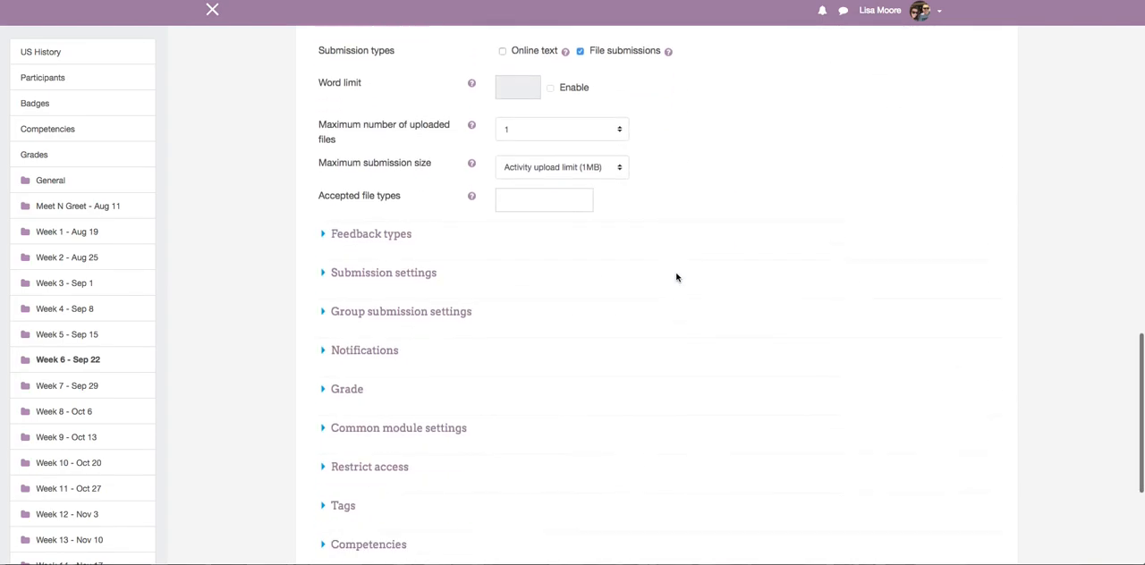
# Assign Test 1 to the Tests grade category with a maximum grade of 50, then save it and return to the course.
pyautogui.click(325, 320)
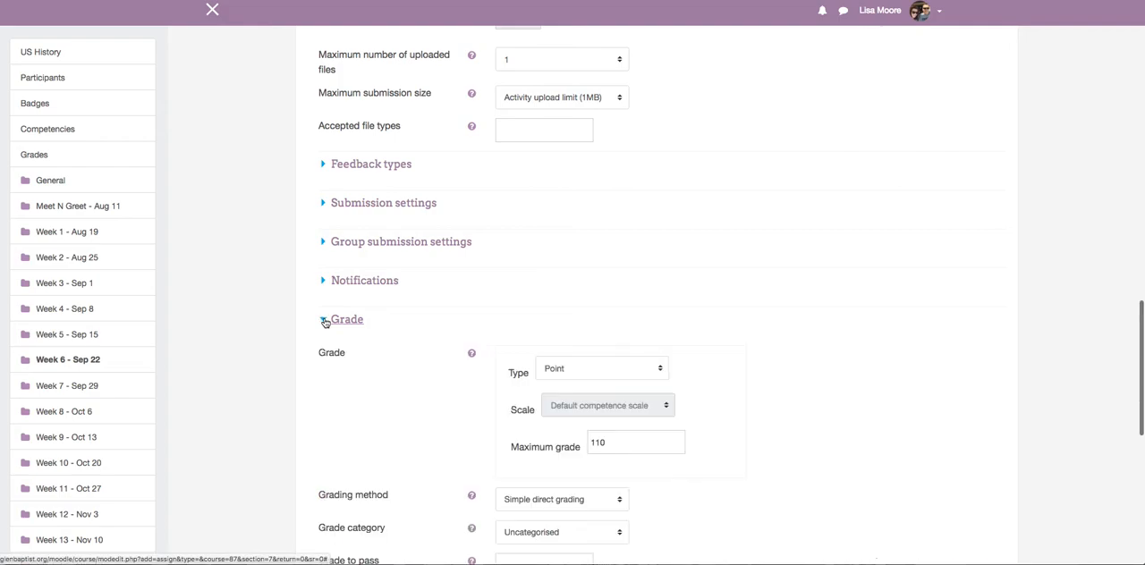
pyautogui.scroll(-4, 792, 343)
pyautogui.scroll(-1, 793, 343)
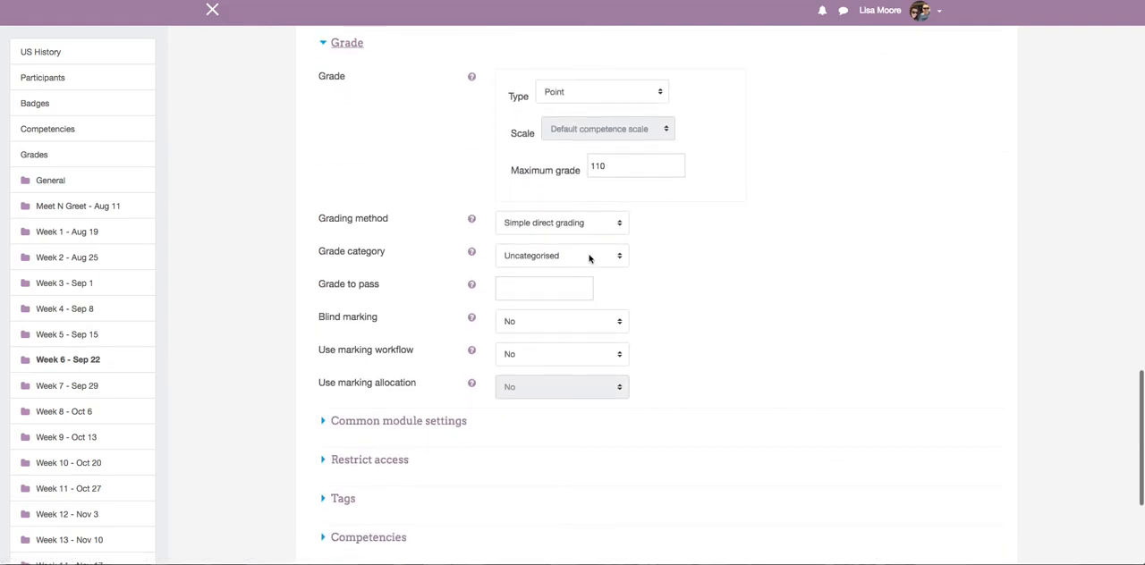
pyautogui.click(591, 258)
pyautogui.click(509, 318)
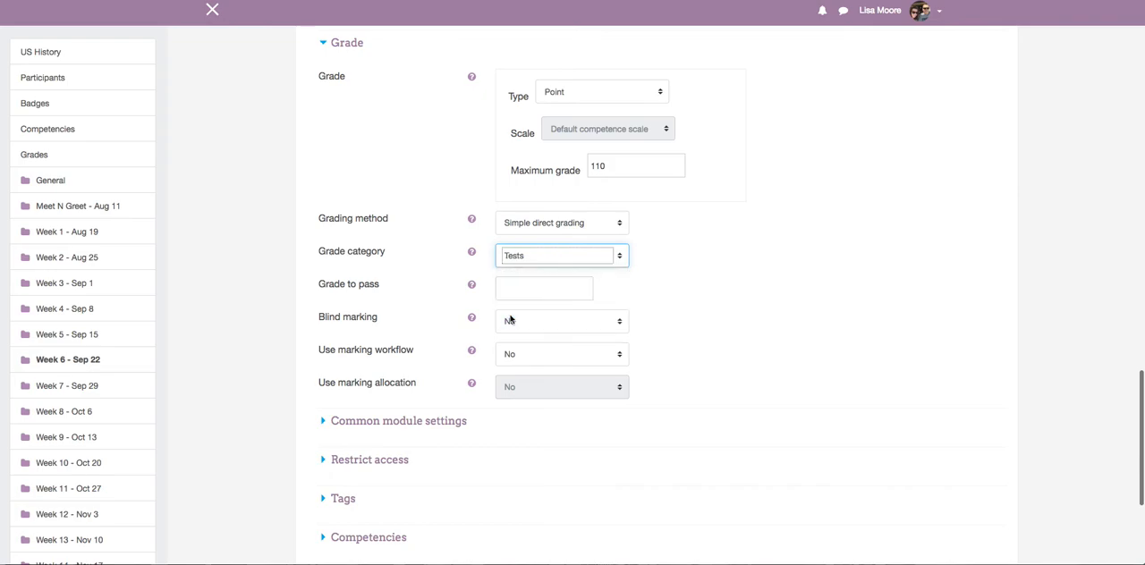
pyautogui.doubleClick(611, 165)
pyautogui.write('10')
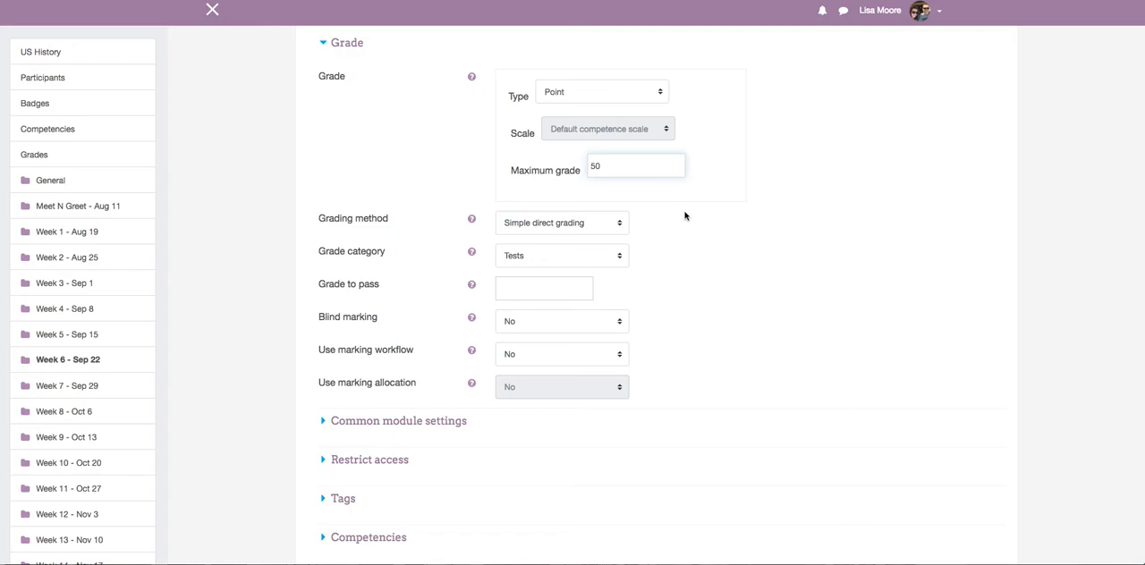
pyautogui.scroll(-5, 685, 215)
pyautogui.click(559, 347)
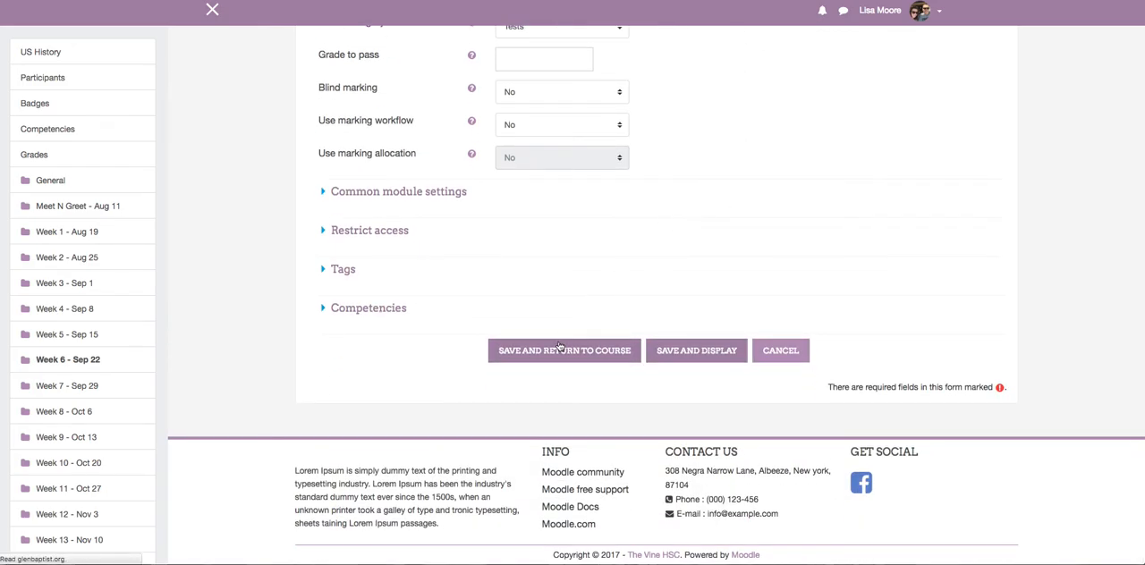
# Turn editing off for the US History course.
pyautogui.scroll(5, 560, 346)
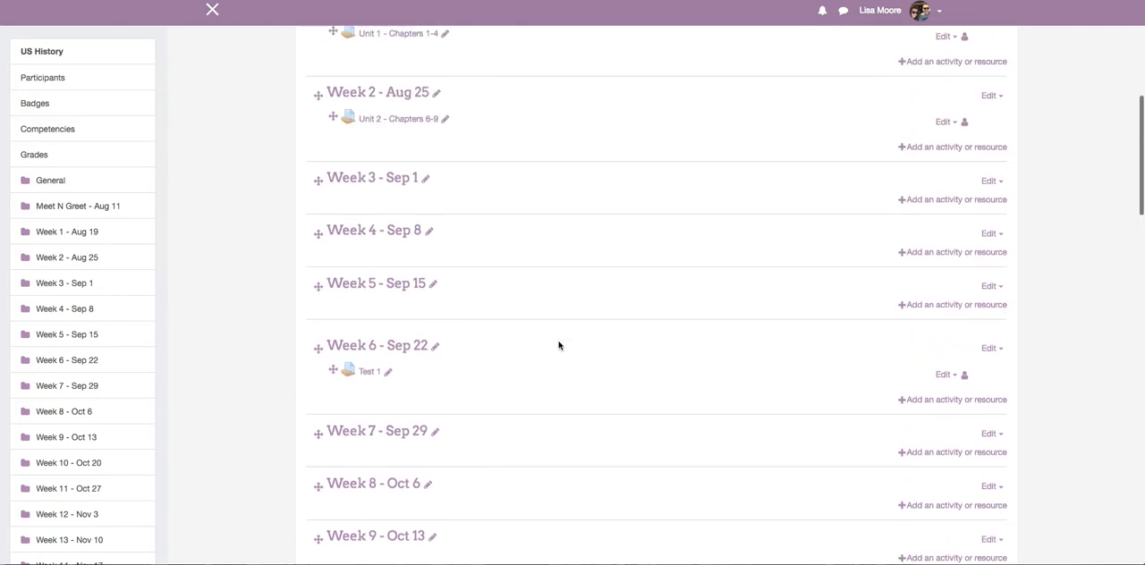
pyautogui.scroll(1, 561, 337)
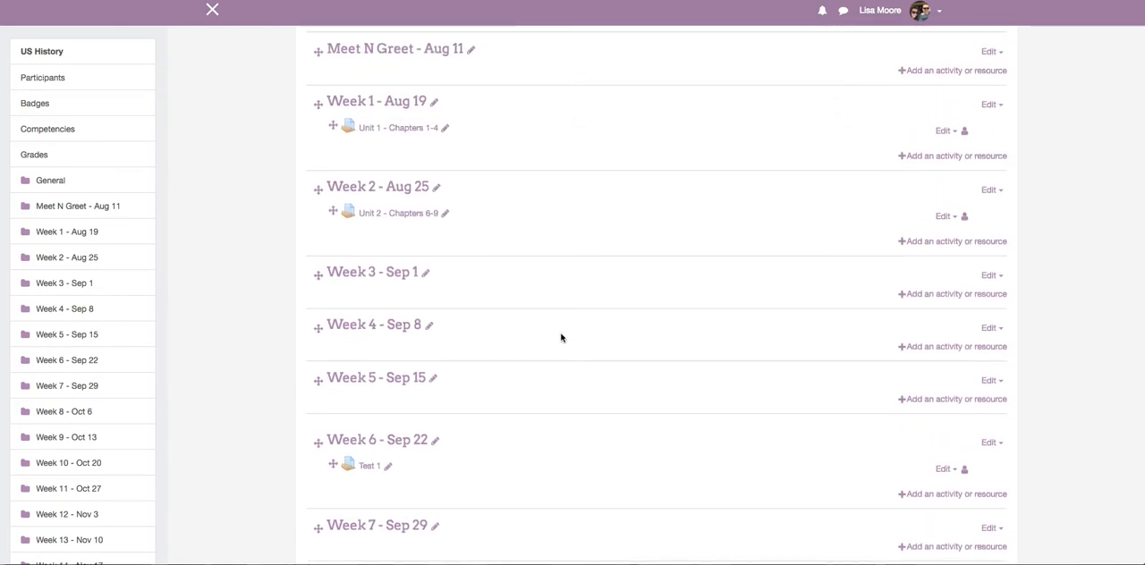
pyautogui.scroll(5, 561, 338)
pyautogui.scroll(2, 561, 337)
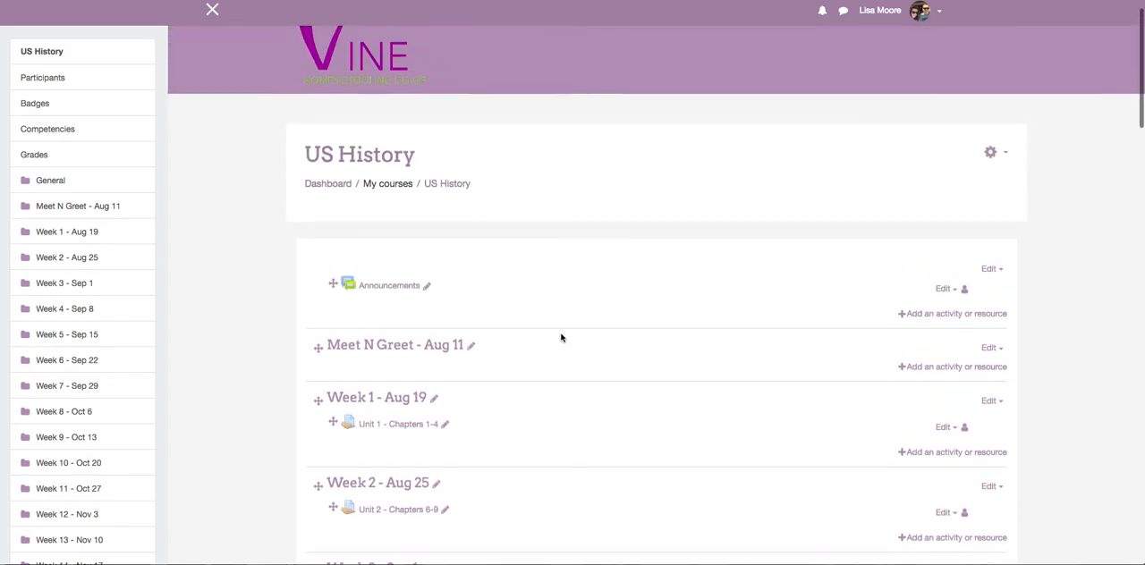
pyautogui.click(993, 165)
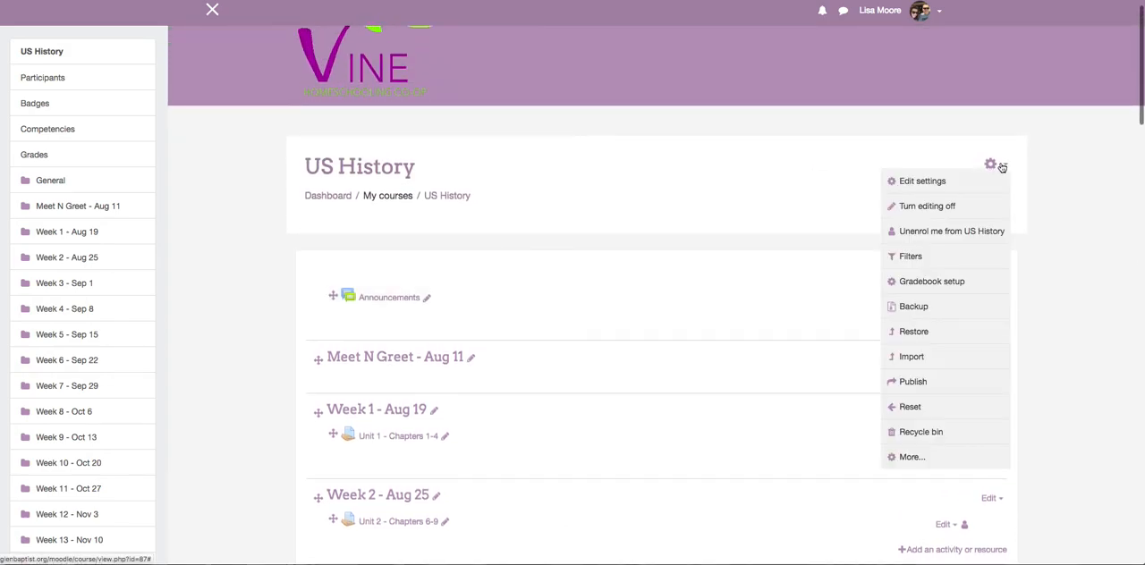
pyautogui.click(949, 207)
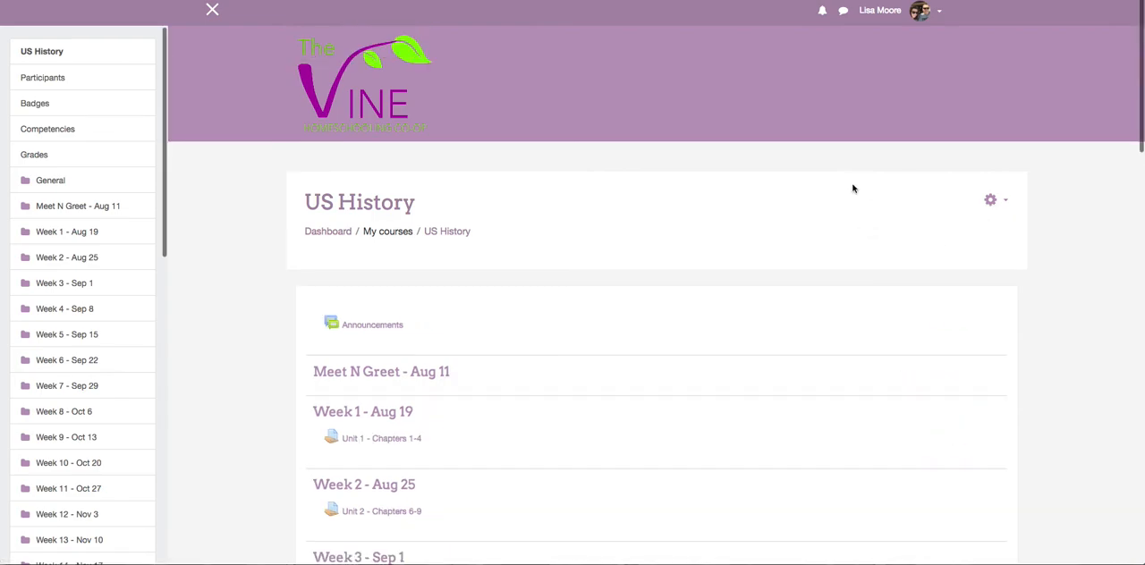
# Look over the course's weekly sections and open its gradebook setup.
pyautogui.scroll(-5, 854, 187)
pyautogui.scroll(-1, 853, 188)
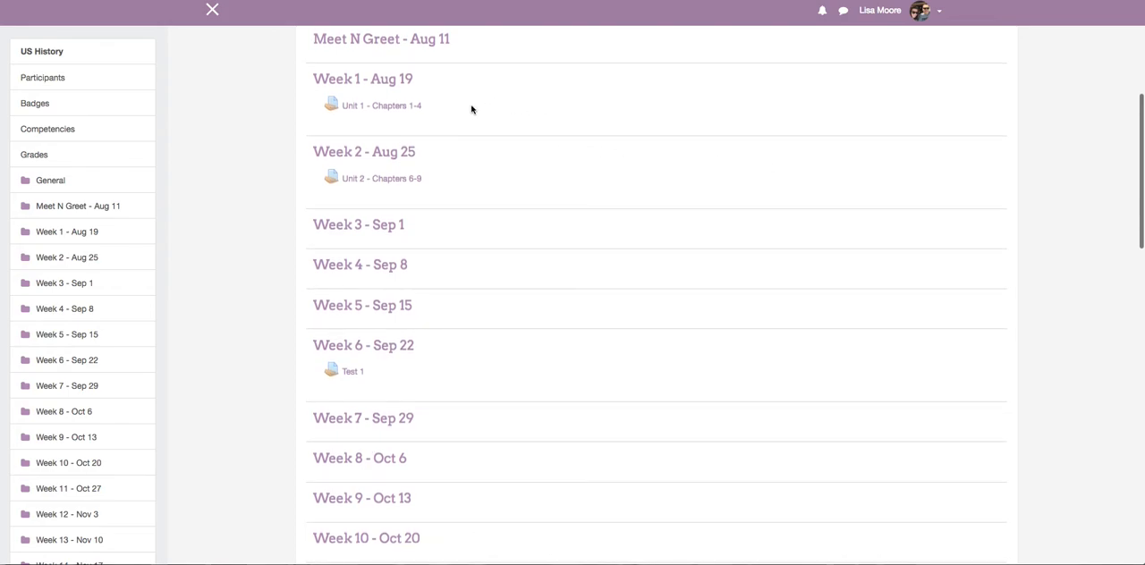
pyautogui.scroll(1, 596, 147)
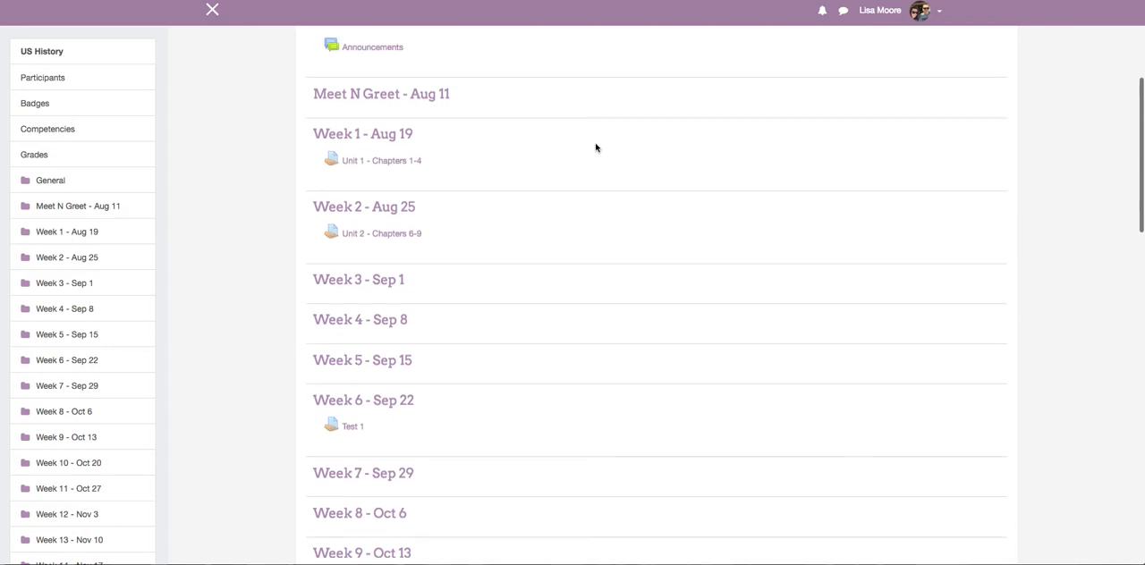
pyautogui.scroll(1, 596, 148)
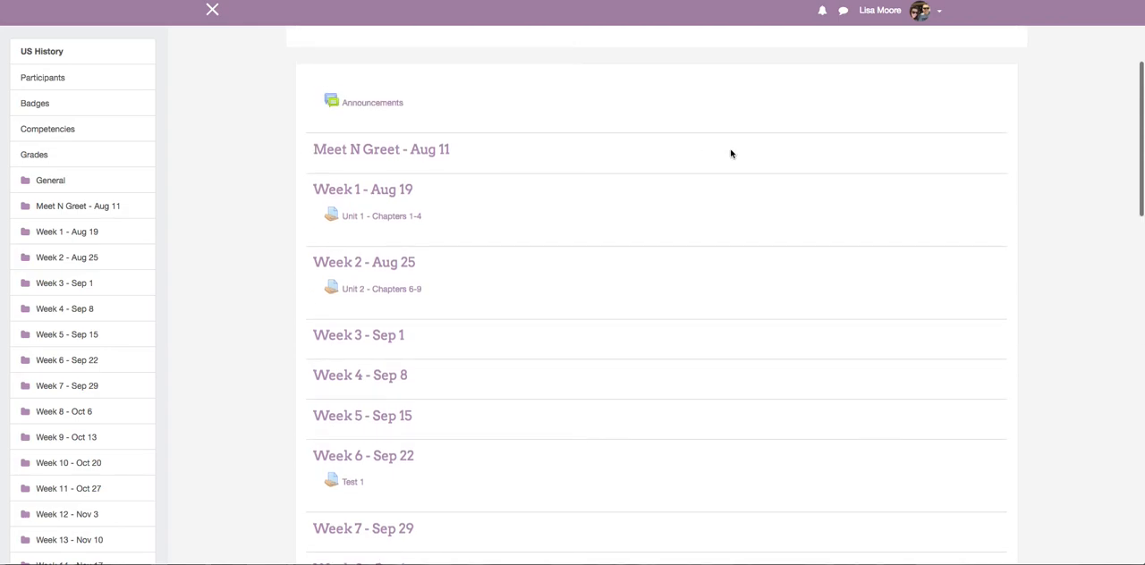
pyautogui.scroll(3, 731, 153)
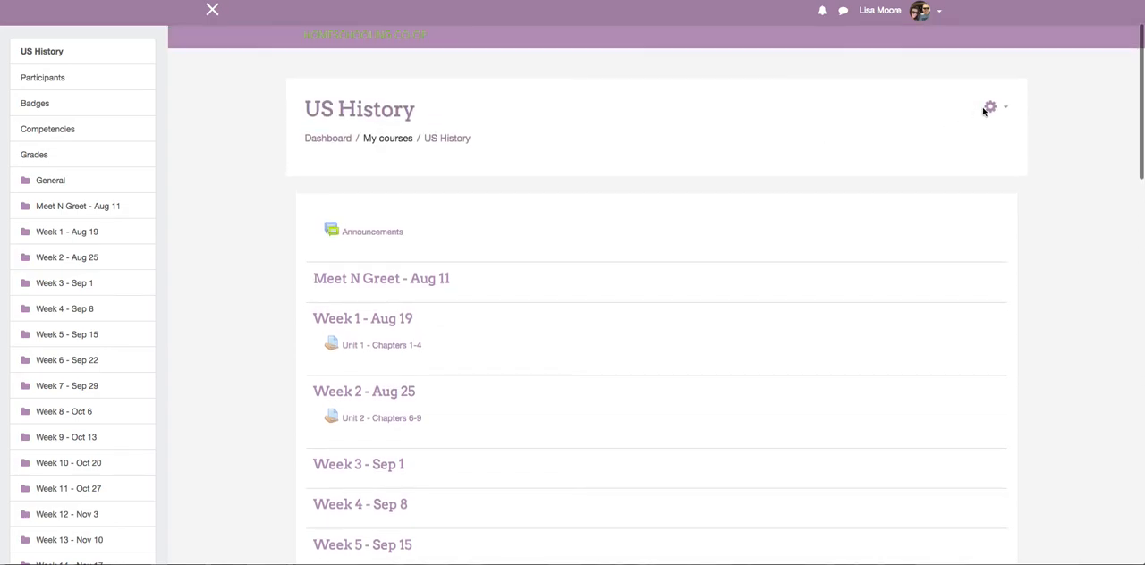
pyautogui.click(991, 108)
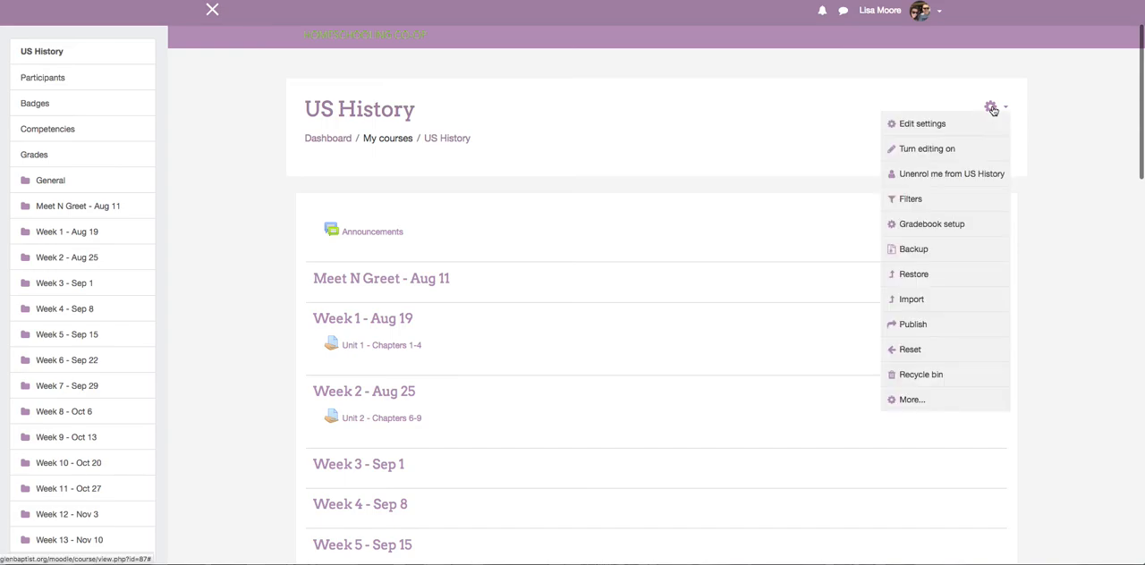
pyautogui.click(940, 228)
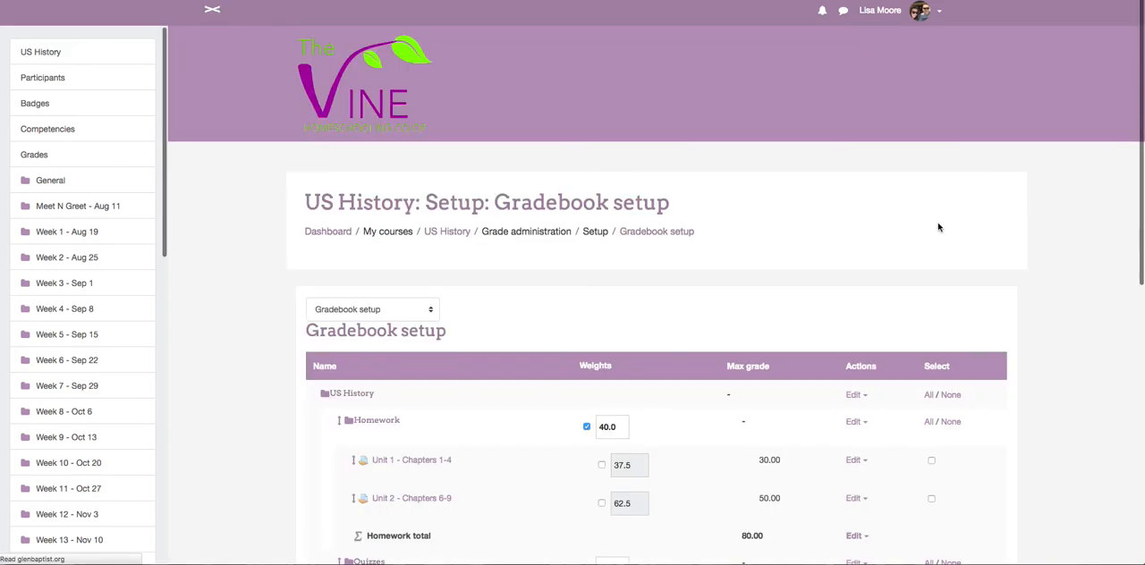
# Review the weights and maximum grades of the Homework, Quizzes, Tests and Class Participation categories in the gradebook setup.
pyautogui.scroll(-3, 940, 227)
pyautogui.scroll(-2, 940, 227)
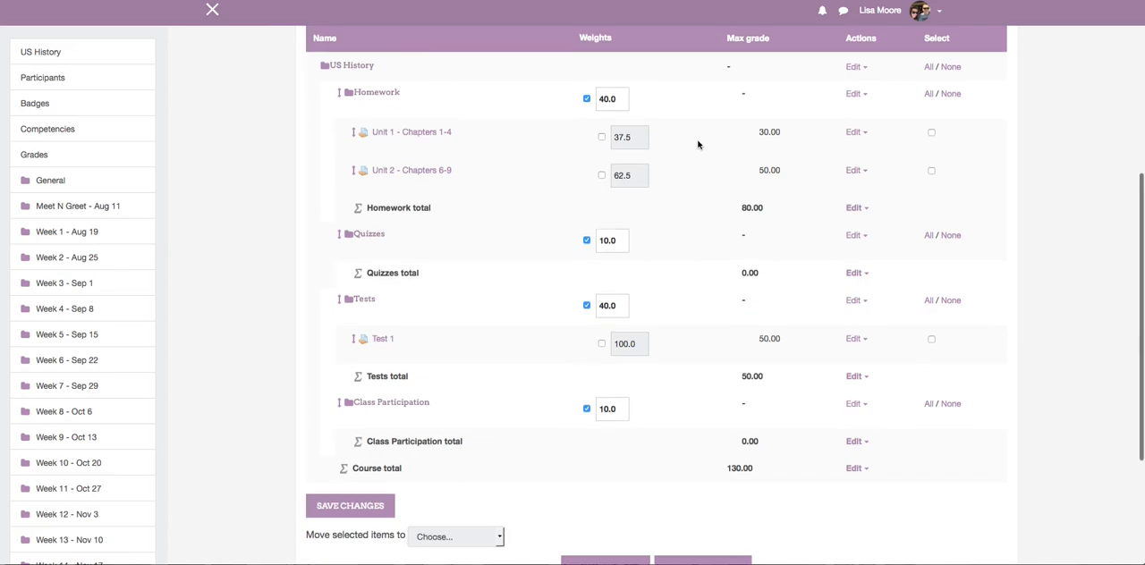
pyautogui.scroll(-1, 698, 144)
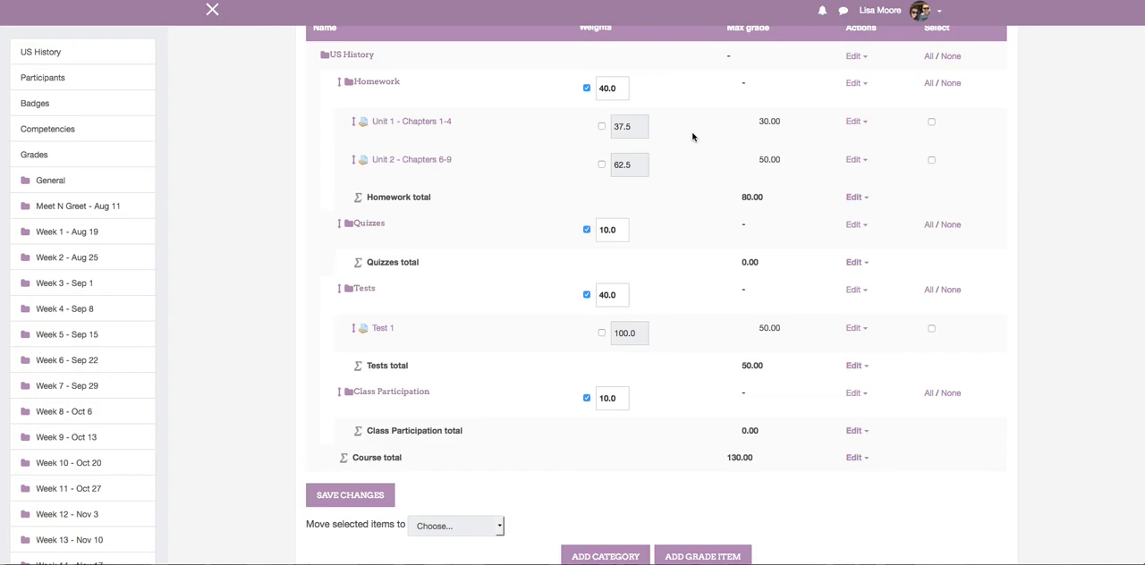
pyautogui.scroll(-1, 682, 145)
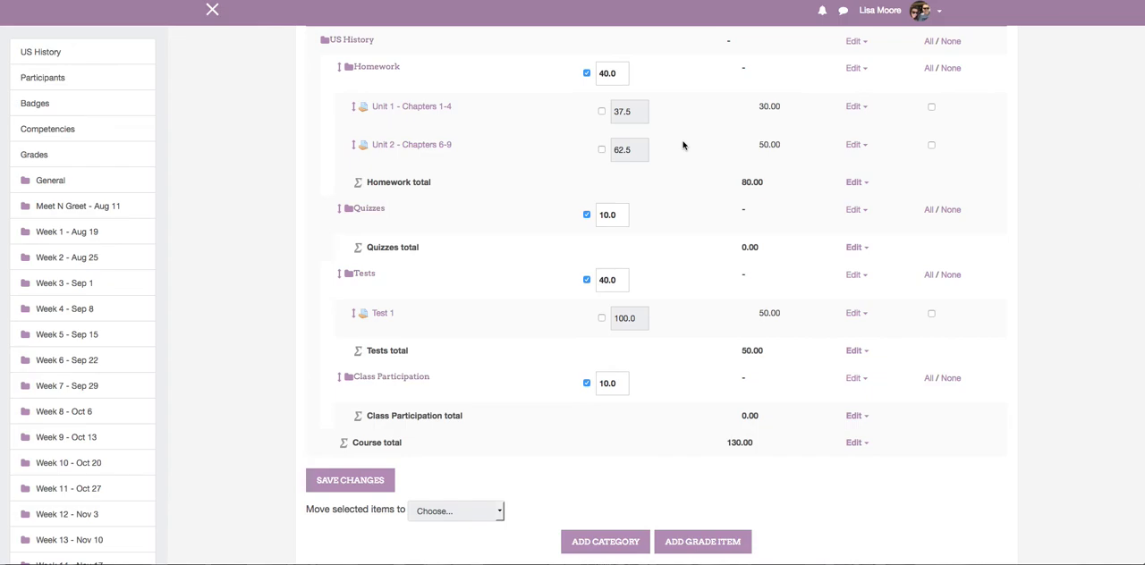
pyautogui.scroll(1, 684, 144)
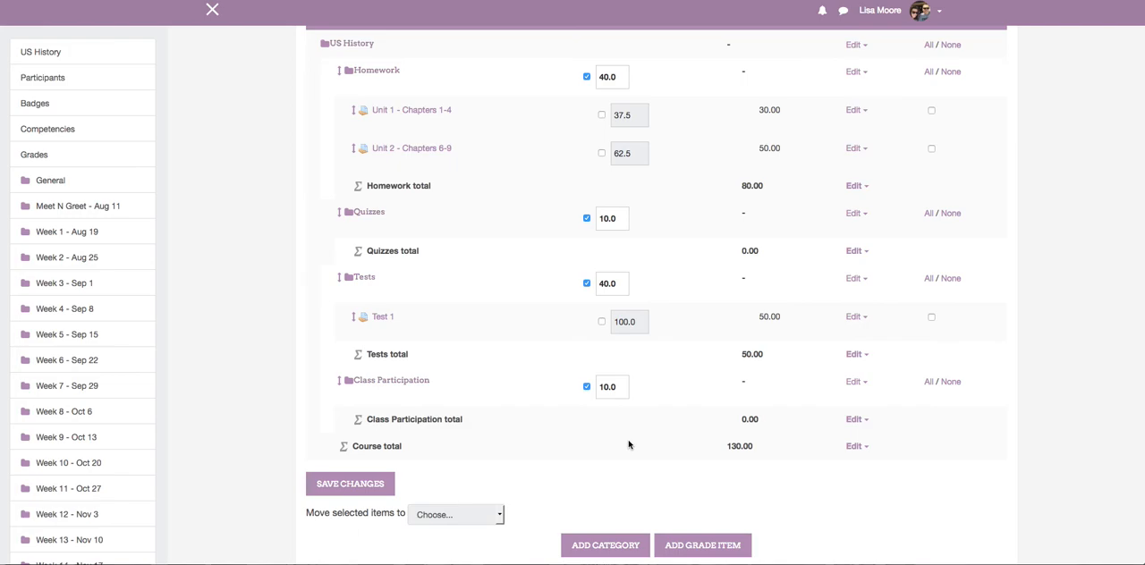
pyautogui.scroll(-1, 628, 444)
pyautogui.scroll(10, 628, 445)
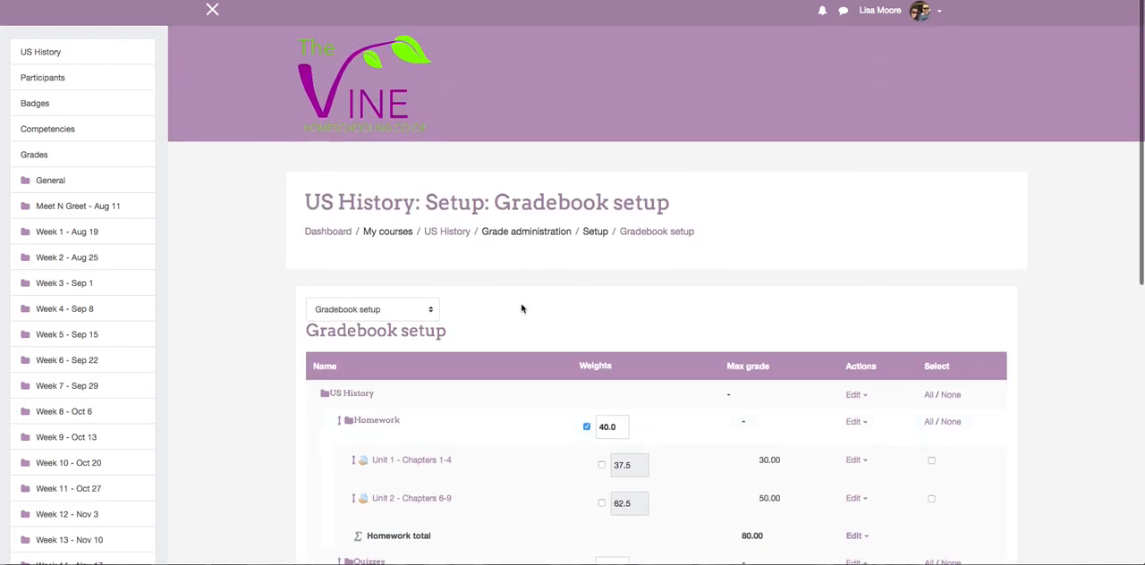
# Switch the gradebook to Single view and select the third student in the user list.
pyautogui.click(431, 310)
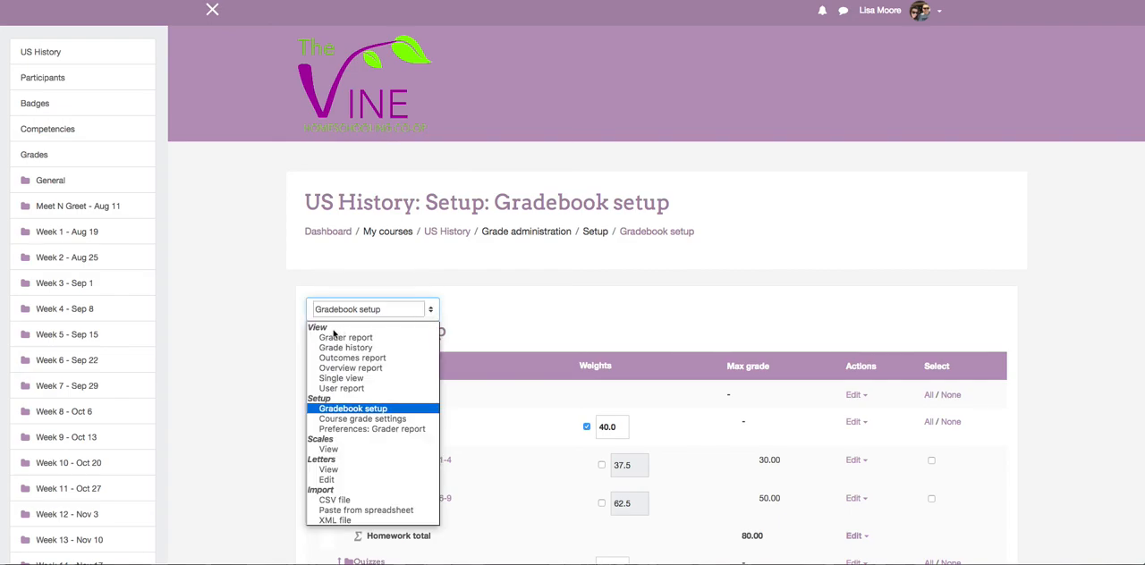
pyautogui.click(353, 378)
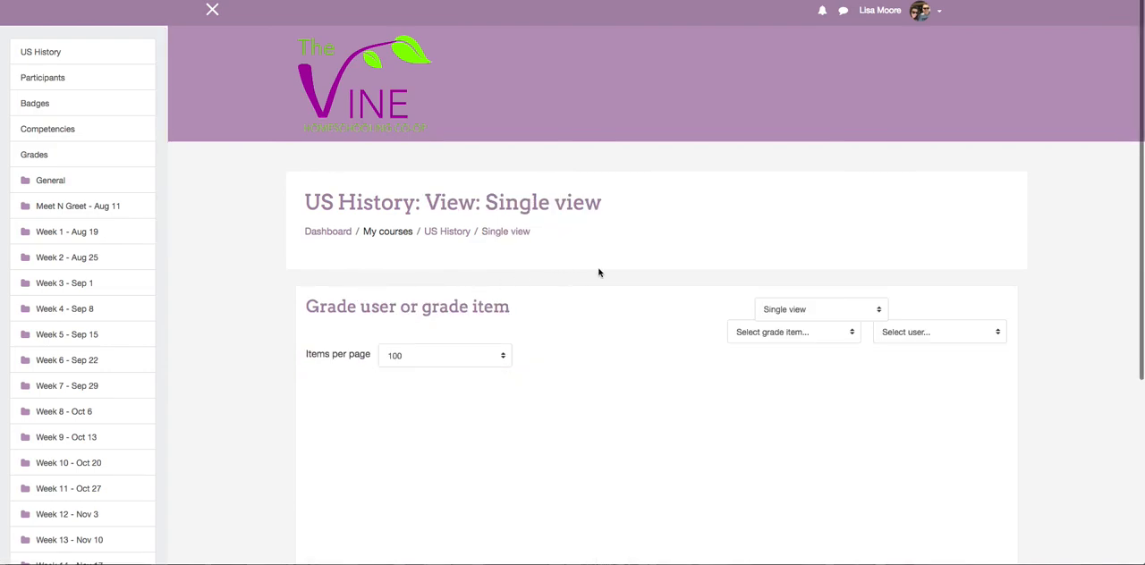
pyautogui.scroll(-2, 613, 271)
pyautogui.click(849, 251)
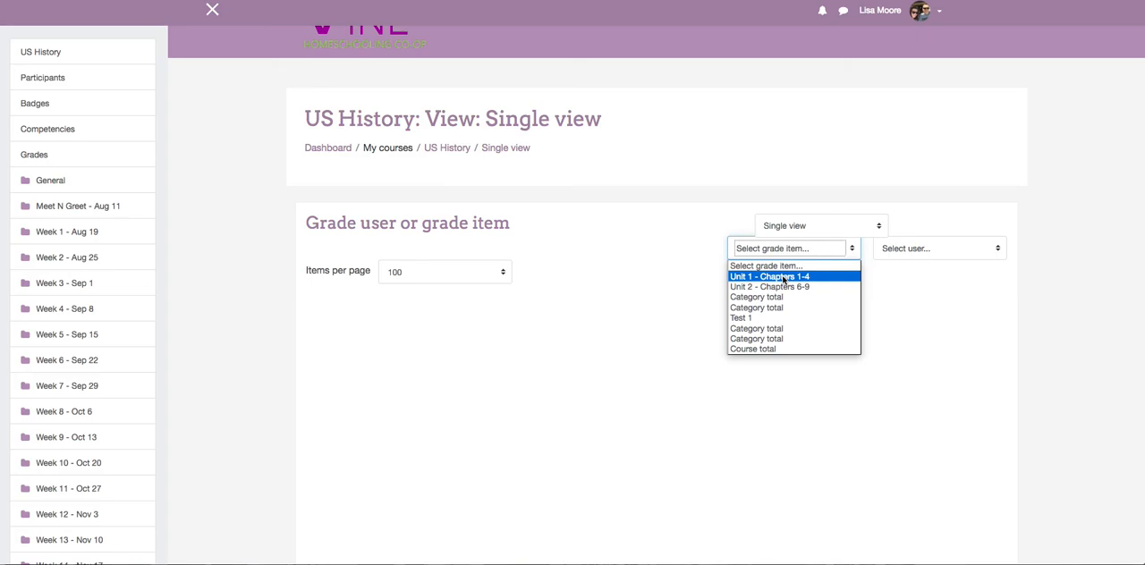
pyautogui.click(913, 285)
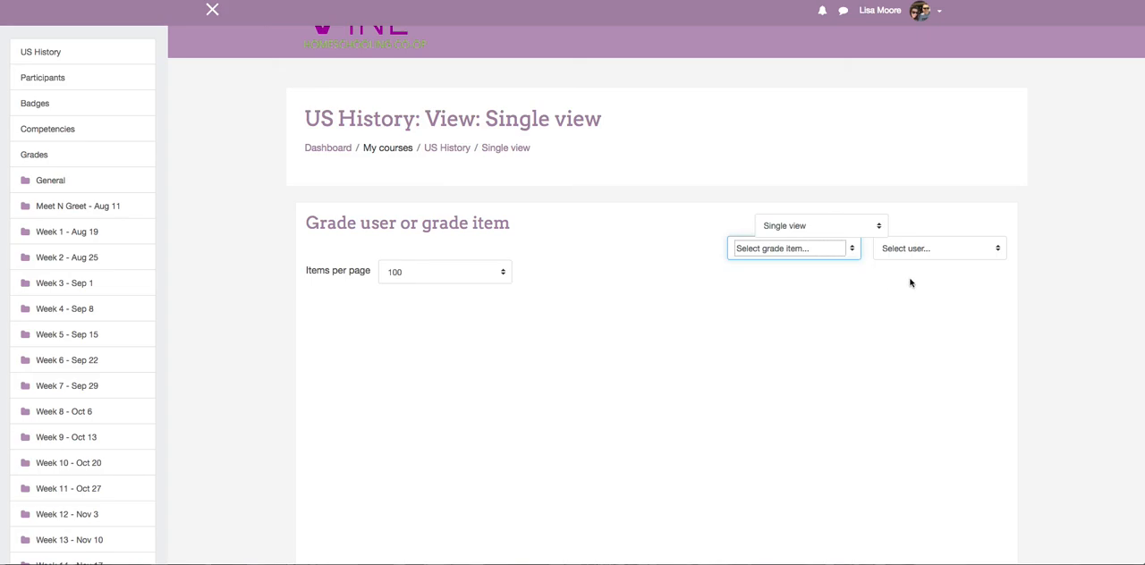
pyautogui.click(914, 257)
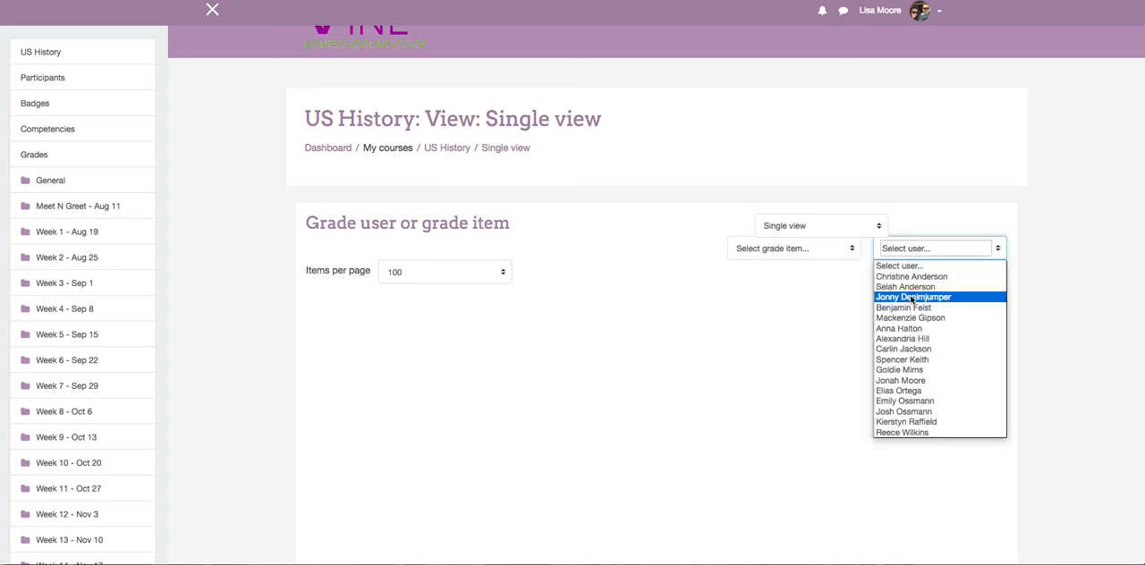
pyautogui.click(913, 297)
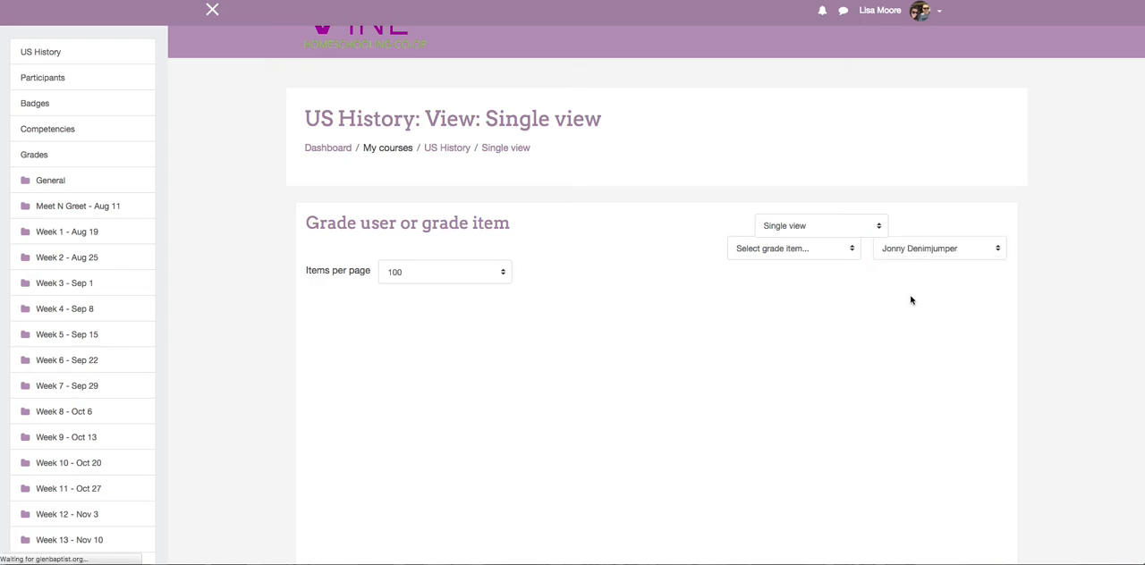
# Enable grade override for the student's Unit 1 and Unit 2 homework assignments and Test 1.
pyautogui.scroll(-2, 726, 294)
pyautogui.scroll(-2, 674, 270)
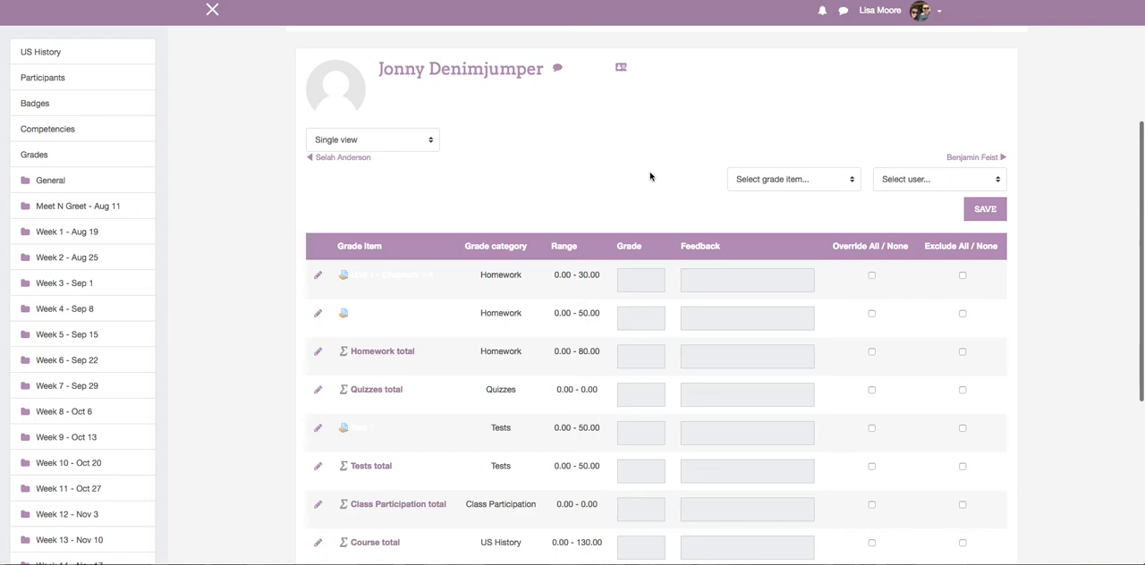
pyautogui.scroll(-3, 651, 176)
pyautogui.scroll(1, 651, 176)
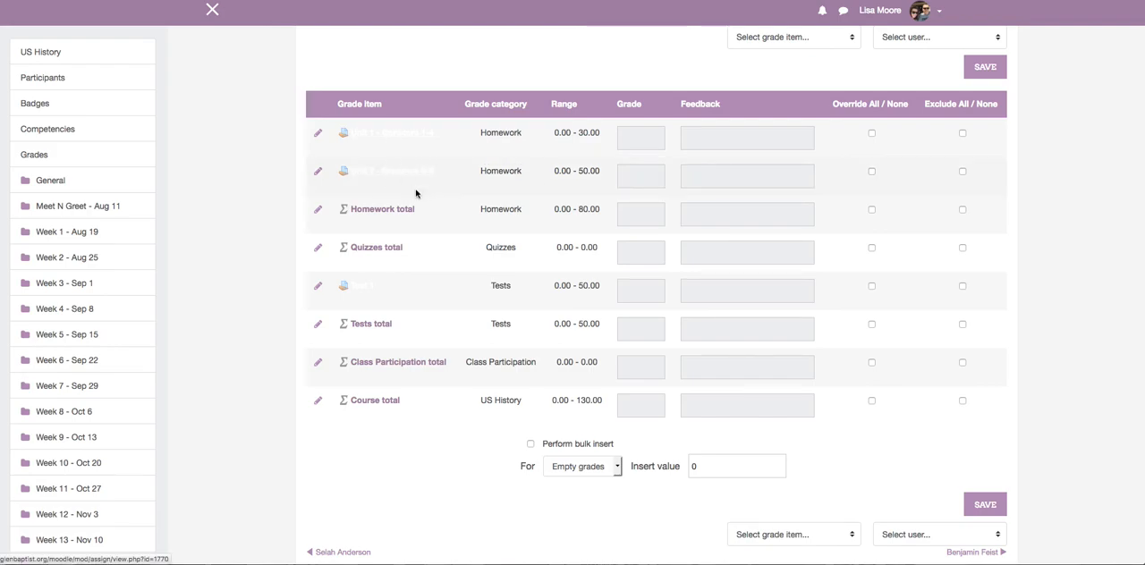
pyautogui.click(871, 133)
pyautogui.click(871, 171)
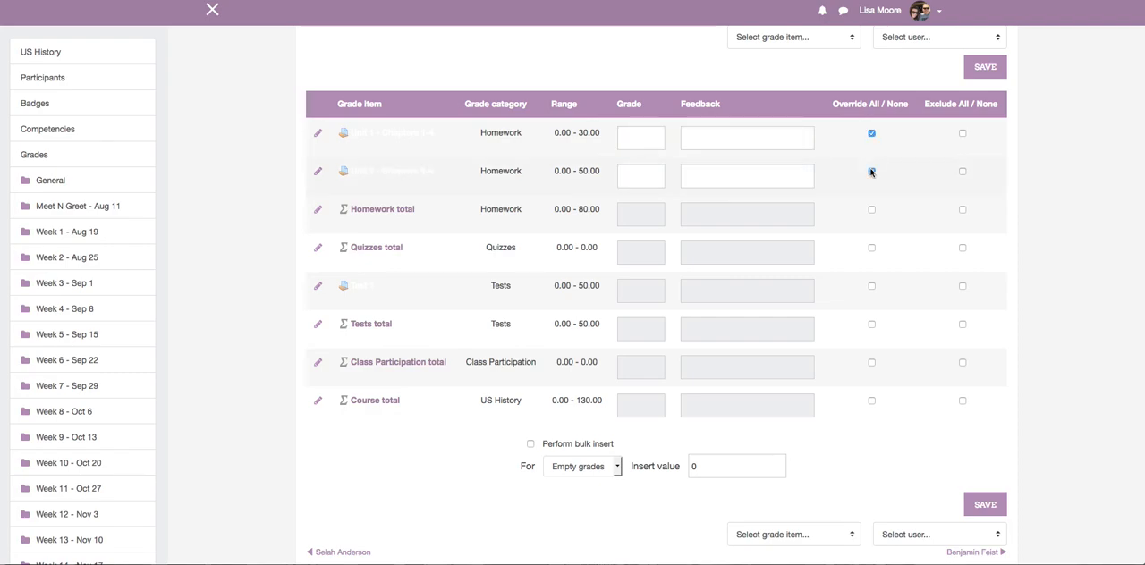
pyautogui.click(872, 287)
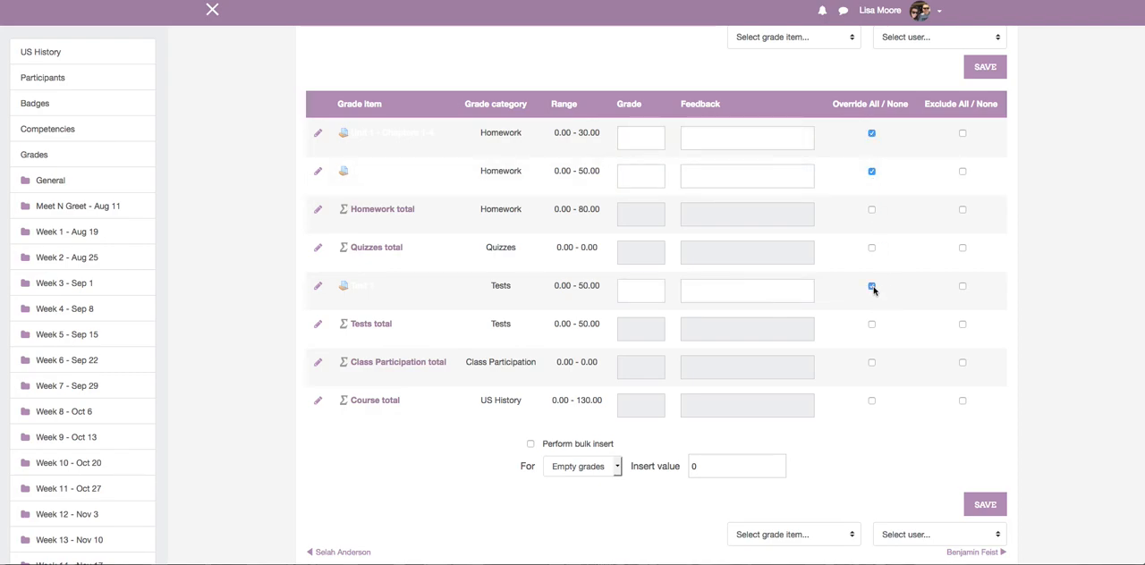
# Enter the student's grades: 29 for Unit 1, 52 for Unit 2 and 48 for Test 1.
pyautogui.click(648, 138)
pyautogui.write('29')
pyautogui.click(649, 178)
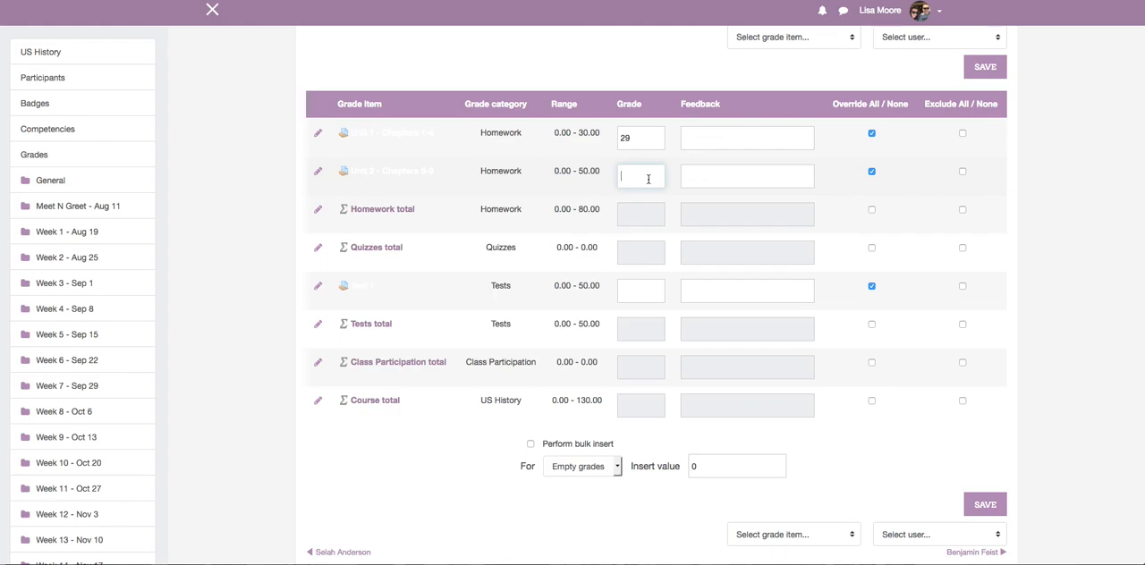
pyautogui.write('52')
pyautogui.click(650, 289)
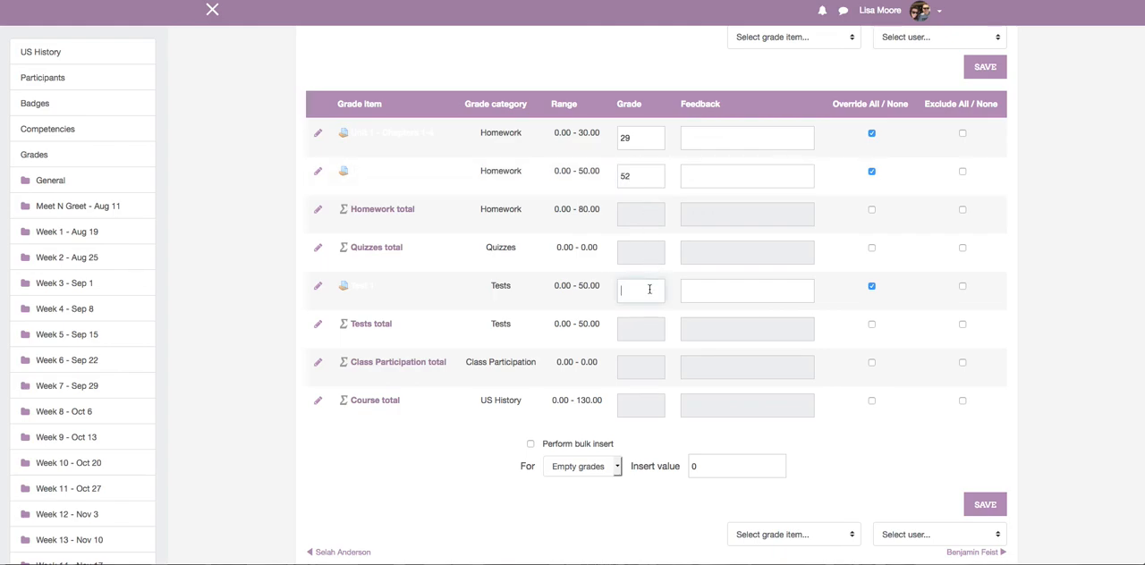
pyautogui.write('48')
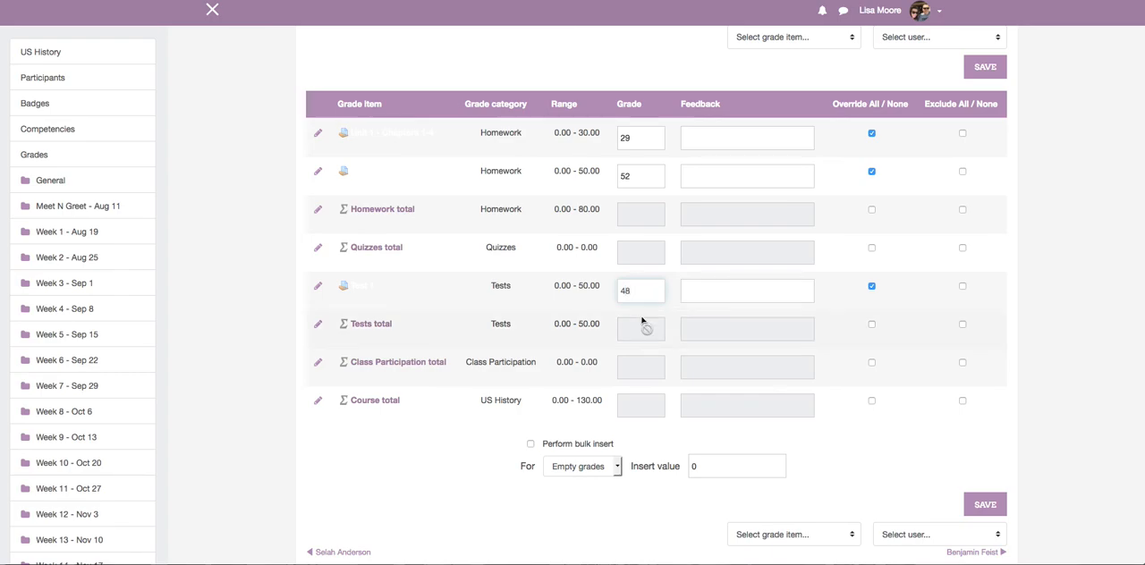
# Add the feedback "Great Job!" to the student's Unit 2 homework grade and save the entered grades.
pyautogui.click(702, 139)
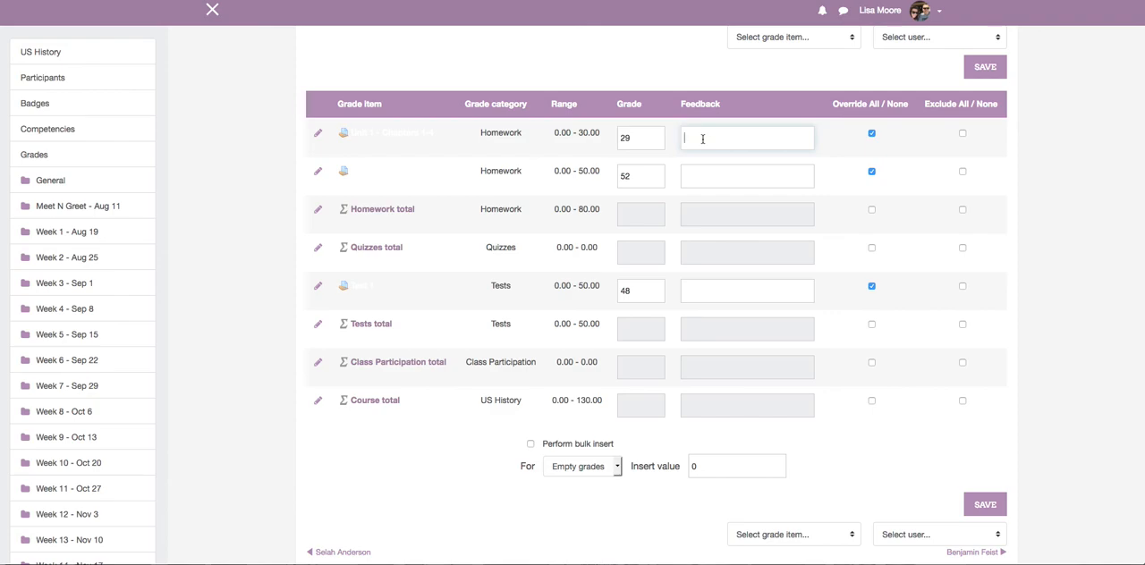
pyautogui.click(710, 176)
pyautogui.write('Gre')
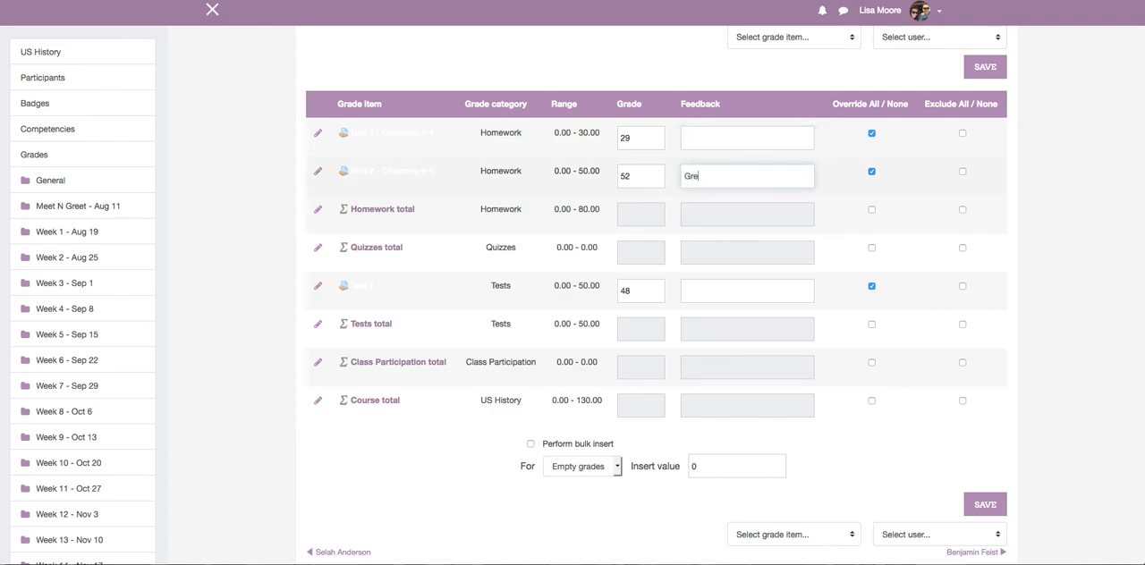
pyautogui.write('at Job!')
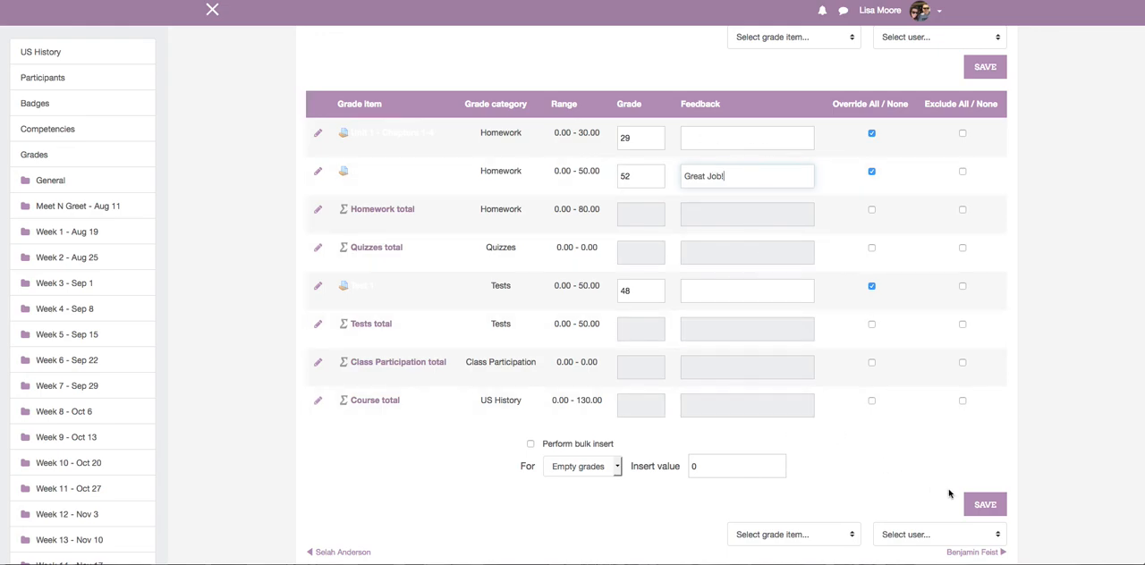
pyautogui.click(979, 507)
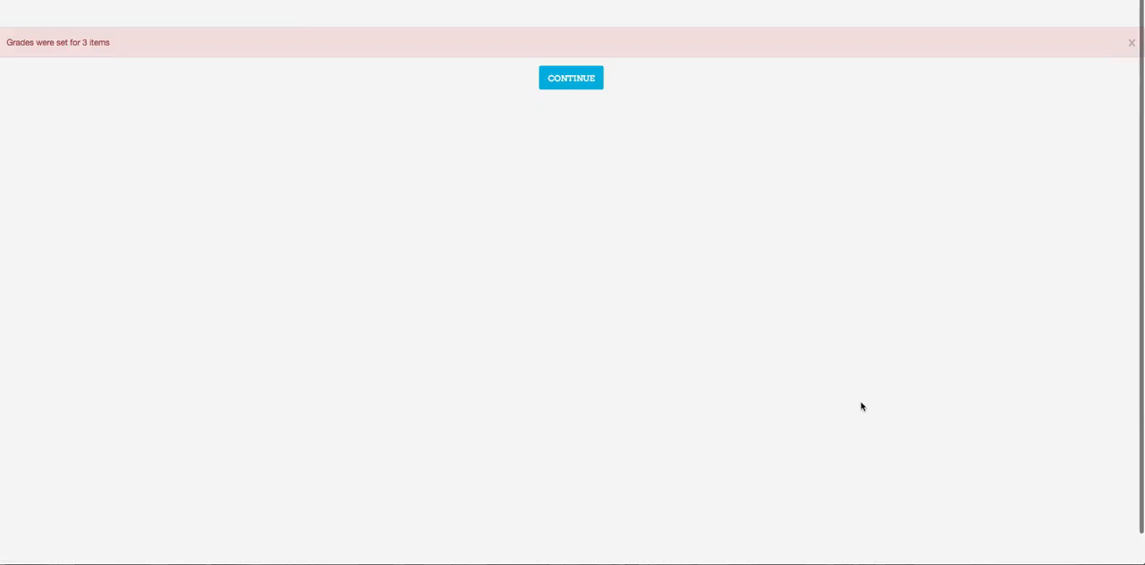
pyautogui.click(563, 78)
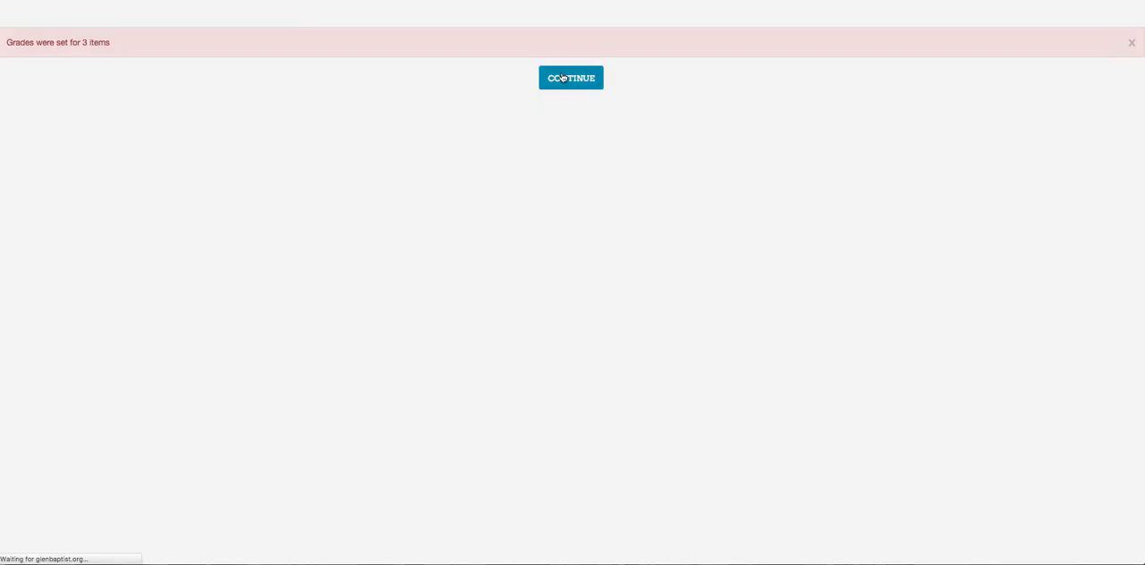
# Check the student's saved grades with the category and course totals, and return to the Dashboard's course overview.
pyautogui.scroll(-3, 696, 317)
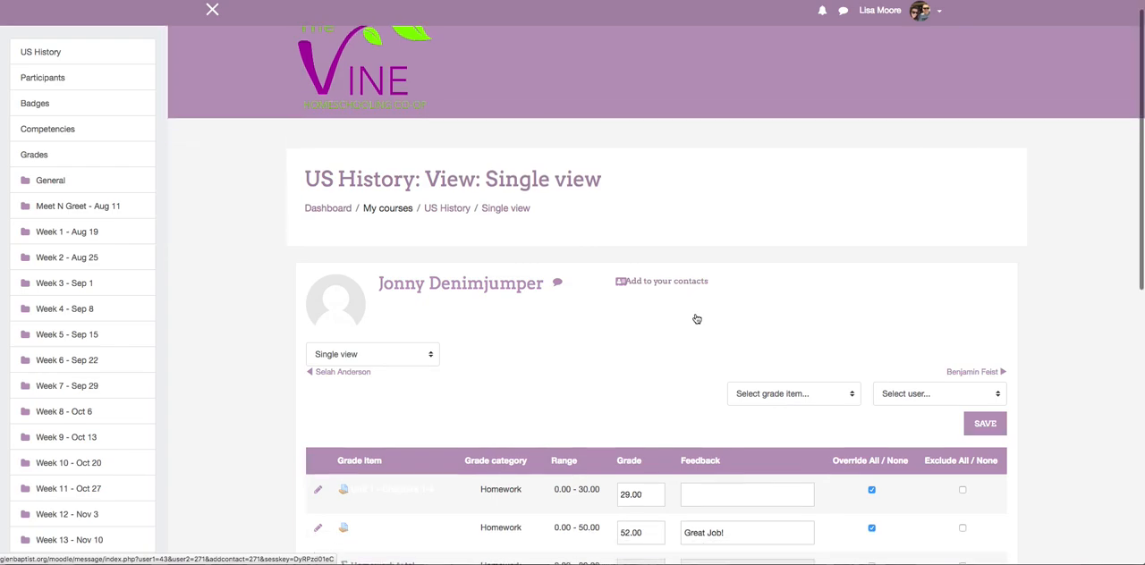
pyautogui.scroll(-5, 696, 318)
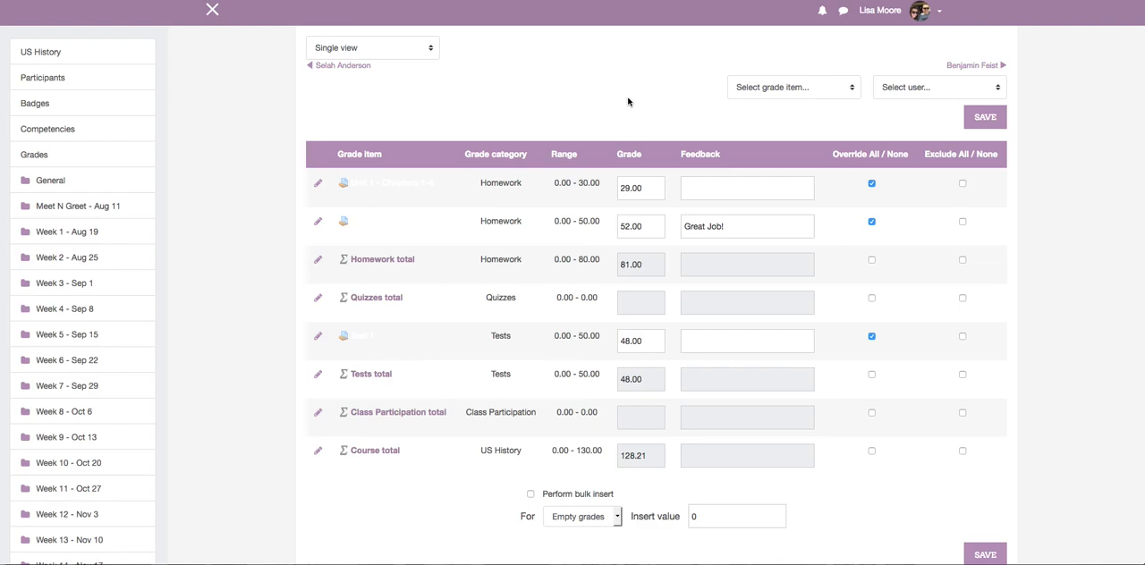
pyautogui.scroll(3, 628, 101)
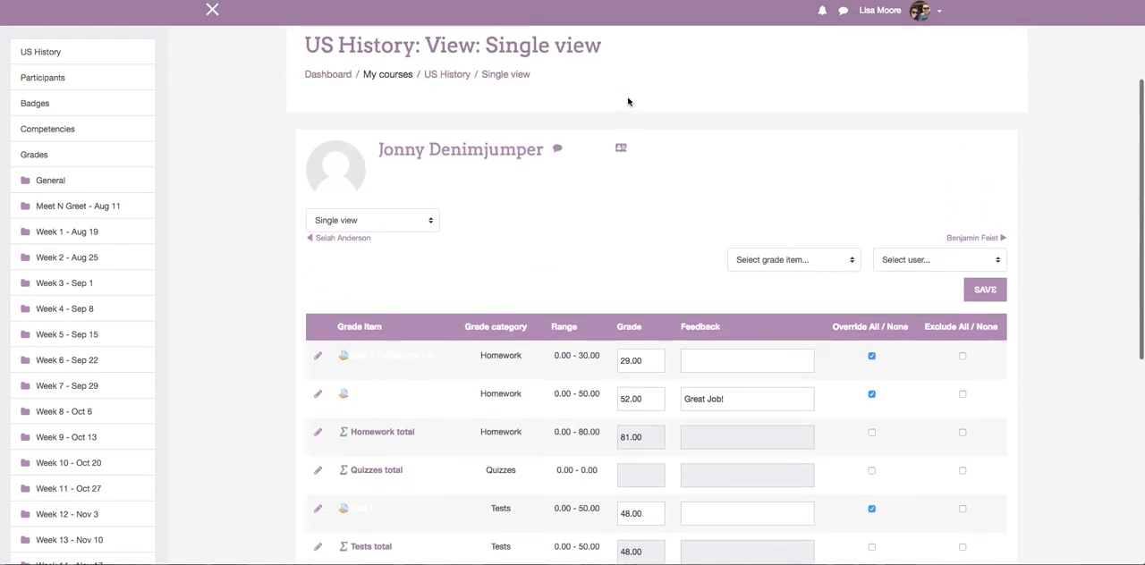
pyautogui.click(327, 76)
pyautogui.scroll(-1, 641, 201)
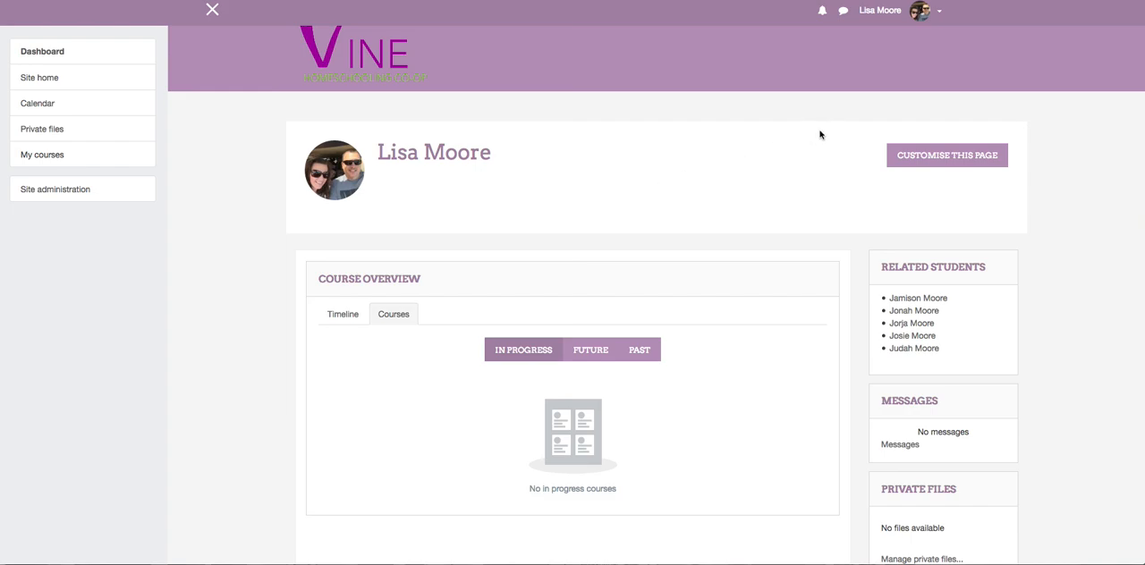
pyautogui.scroll(1, 978, 76)
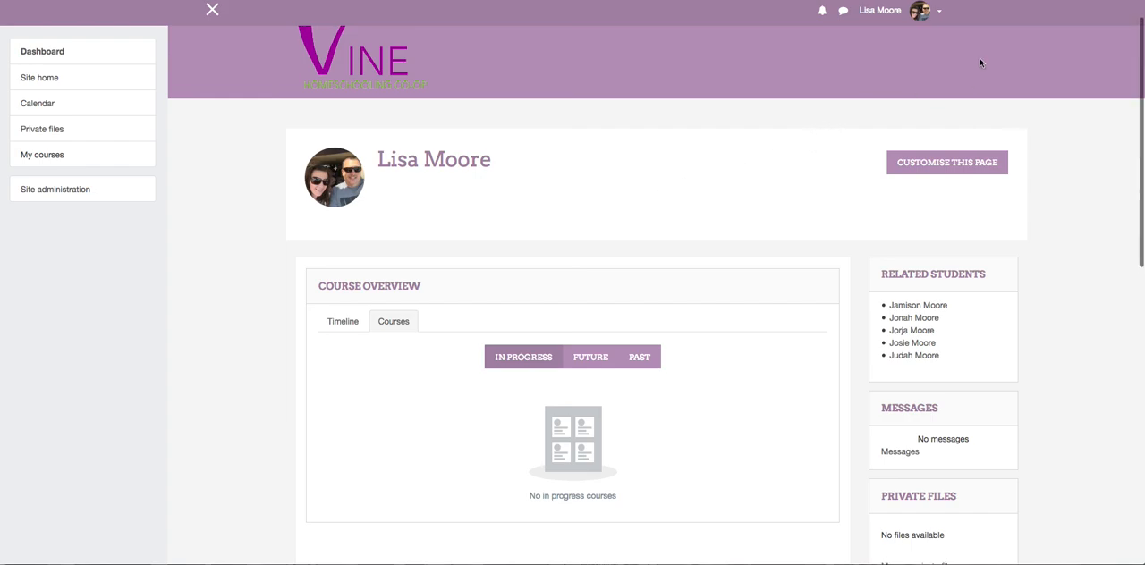